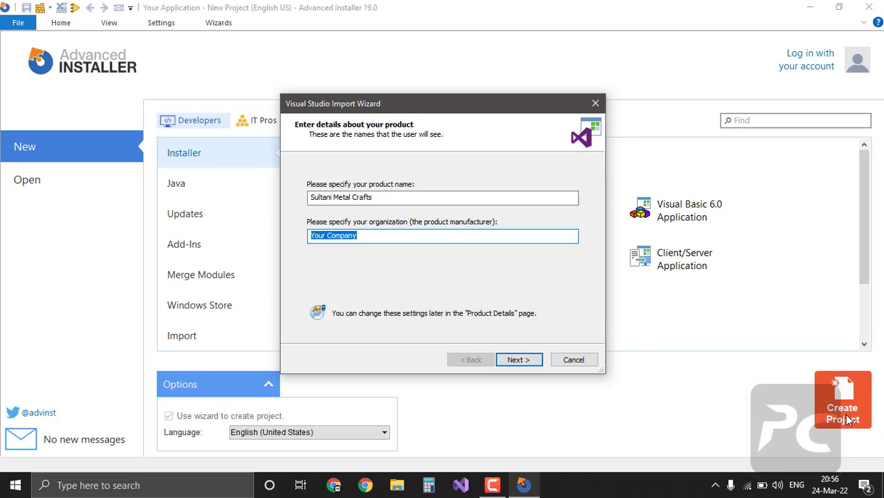
Step: Enter Programming Concepts as the organization and advance to the distribution type page
text(Pro)
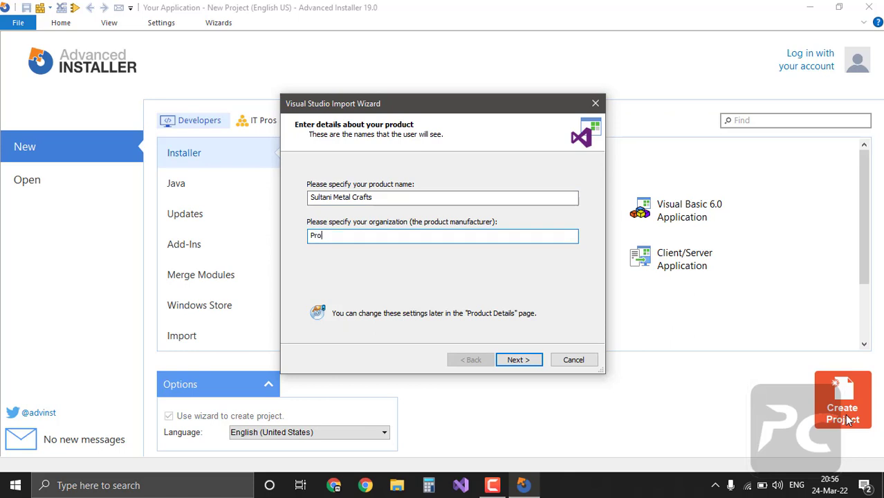
text(gramming Concepts)
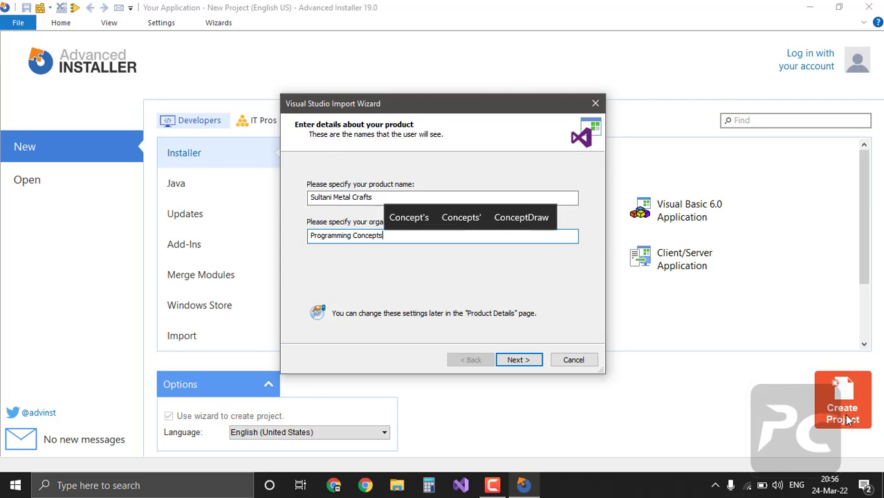
key(Return)
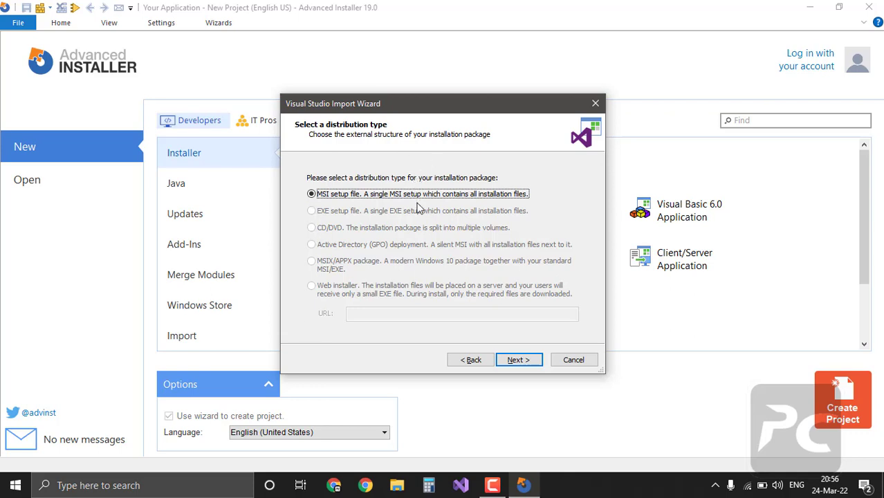
Step: Keep the MSI package type and save the project as Sultani Metal Crafts in Desktop\Setup Projects\Sultani Metal Crafts
click(517, 360)
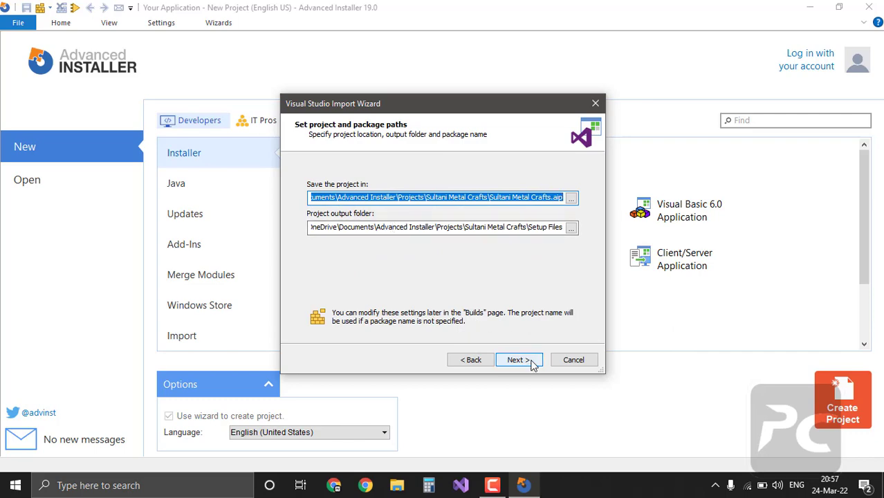
click(572, 198)
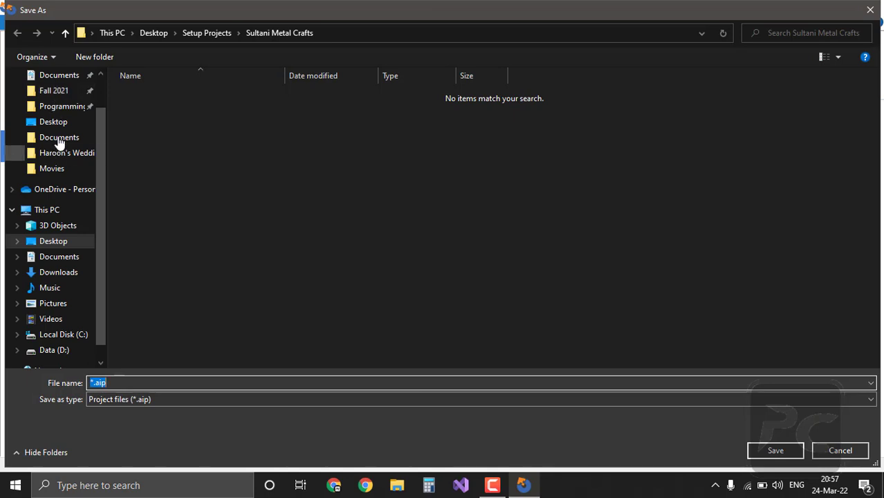
click(58, 126)
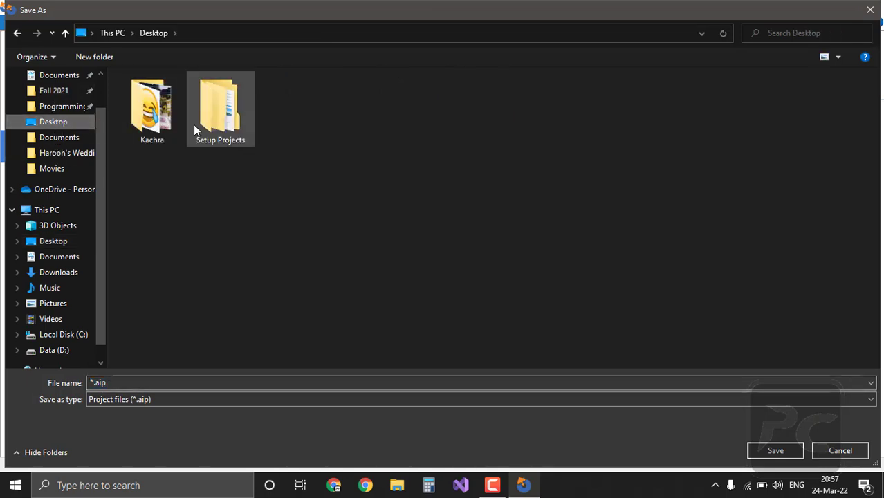
double_click(196, 129)
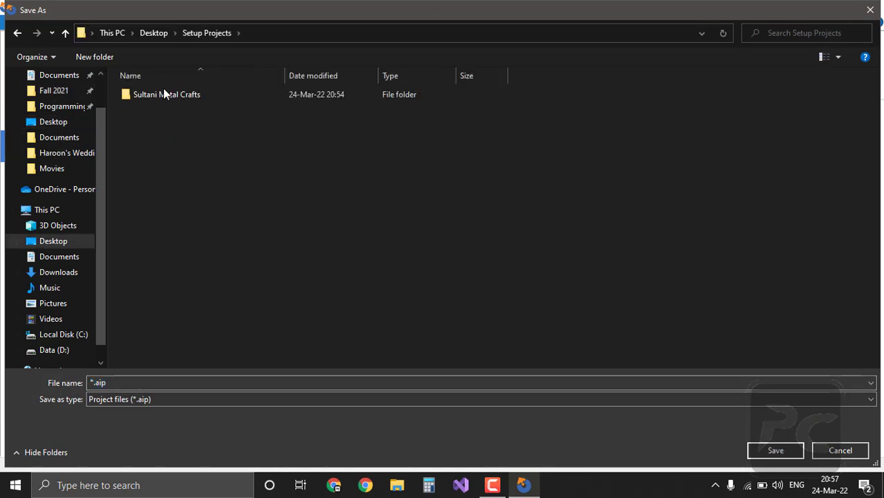
double_click(164, 95)
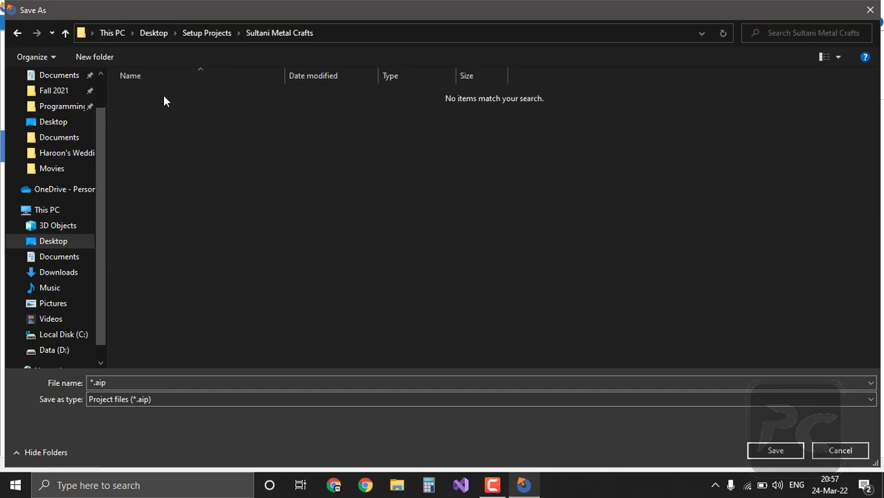
double_click(162, 383)
text(Sul)
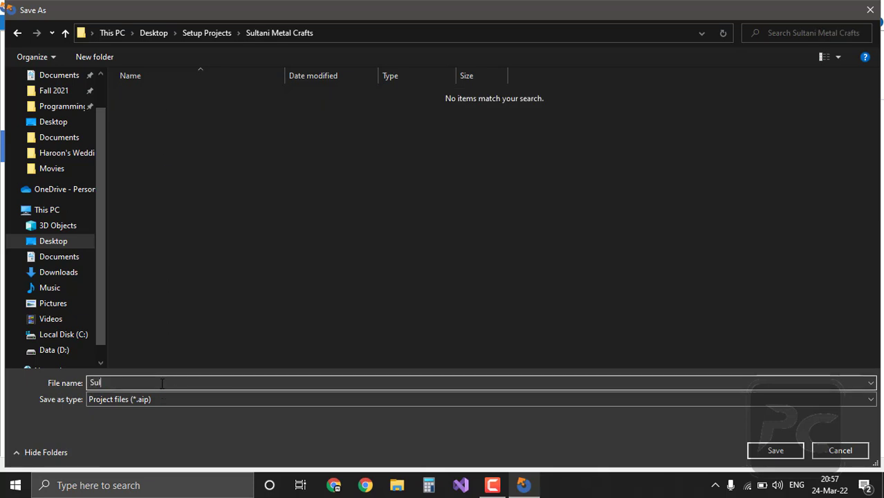
text(tani Metal Crafts)
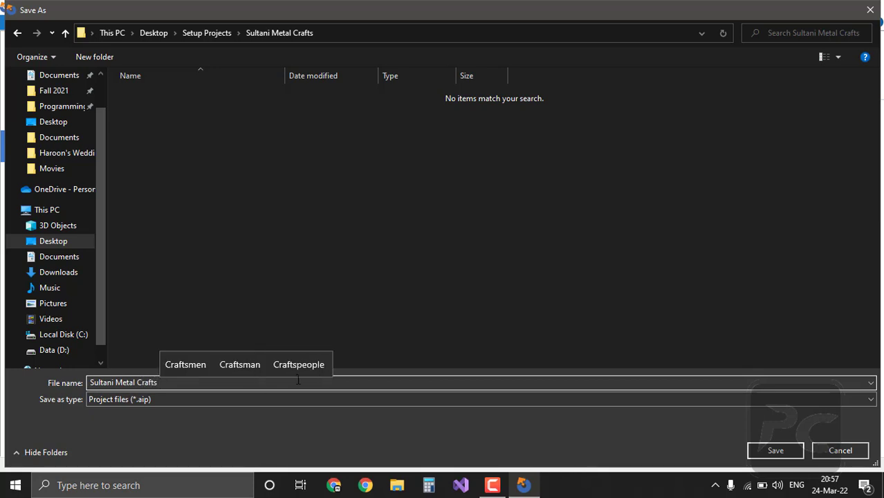
click(763, 448)
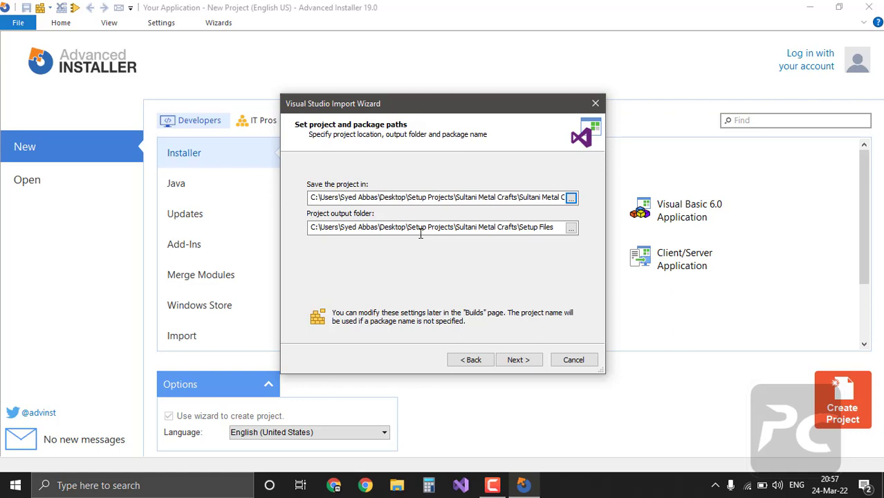
click(517, 365)
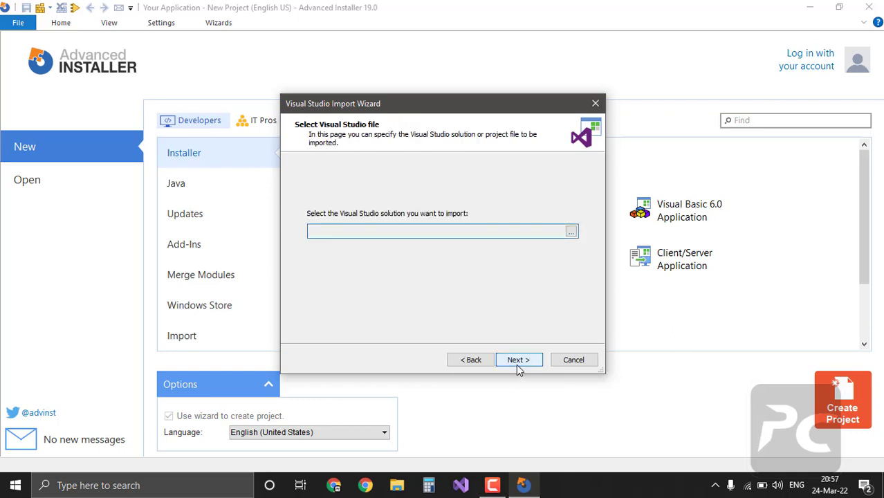
Step: Load Sultani Metal Crafts.sln from D:\Programming\Visual Studio 2022\Sultani Metal Crafts into the wizard
click(571, 231)
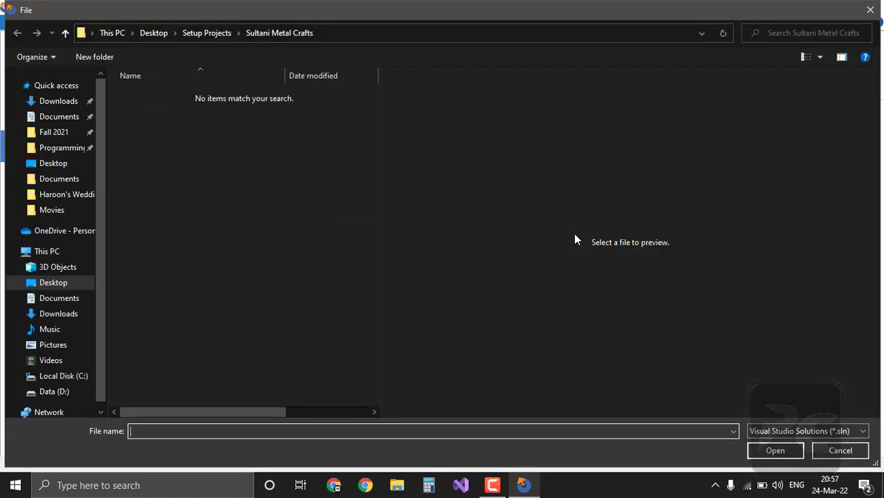
click(48, 391)
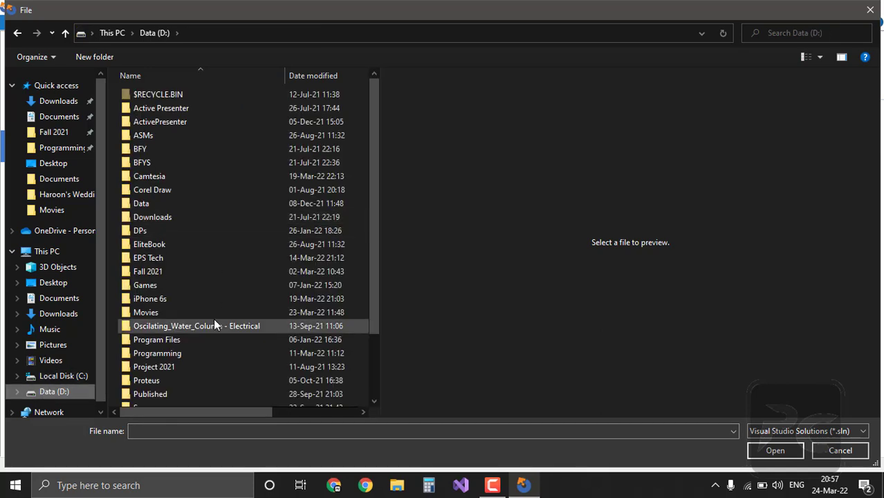
scroll(214, 320, down, 1)
double_click(196, 319)
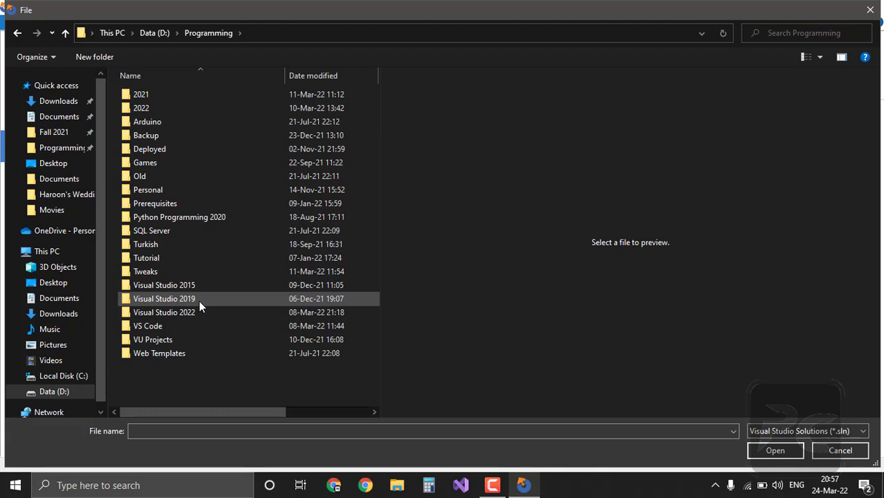
double_click(198, 314)
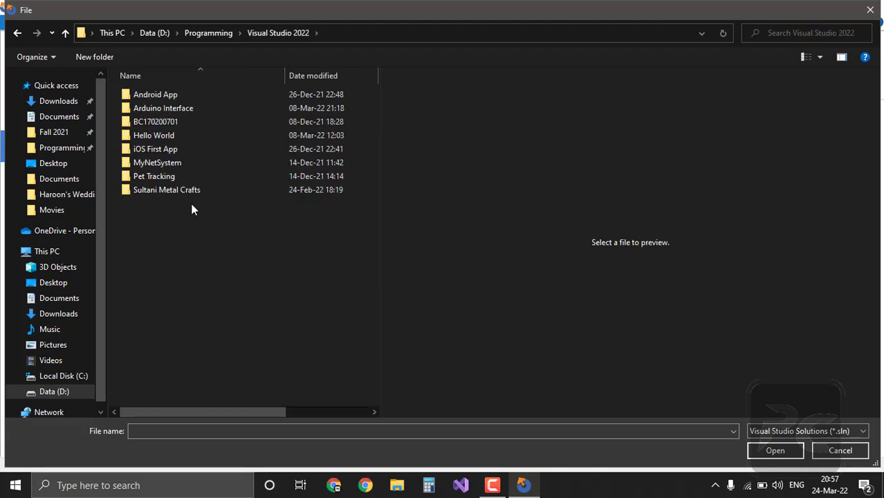
double_click(184, 190)
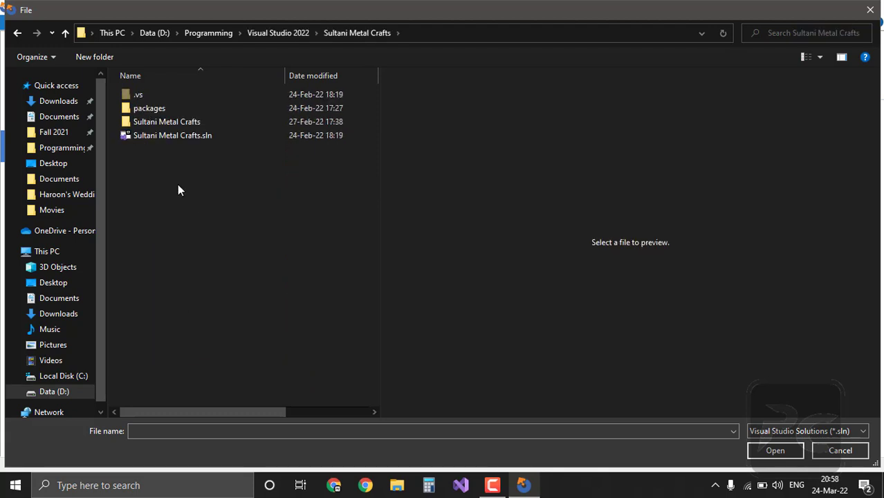
double_click(160, 138)
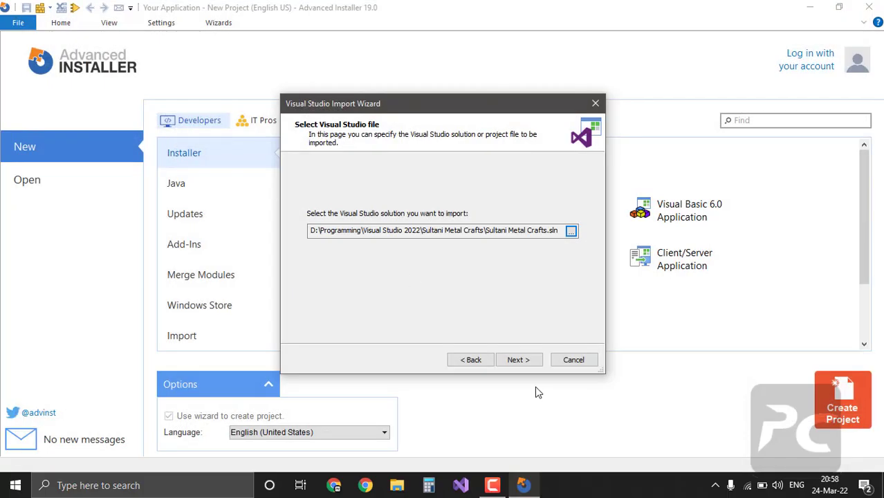
click(525, 363)
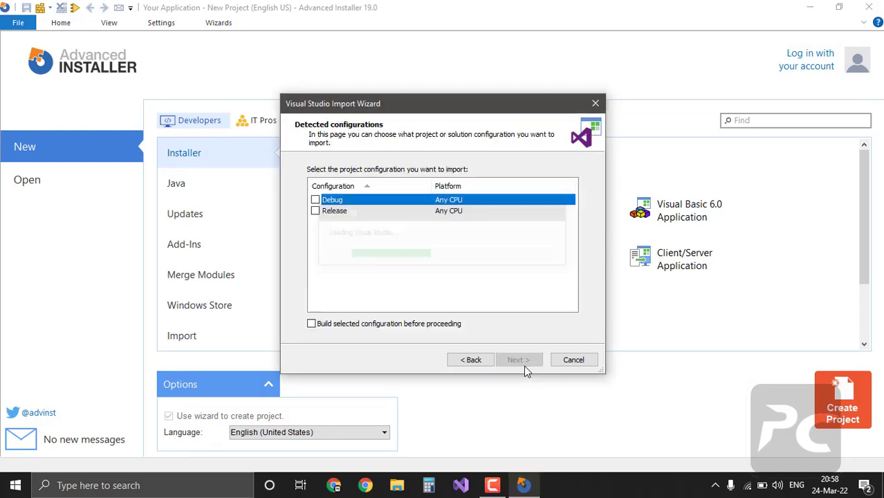
Step: Select the Debug configuration, enable building it before proceeding, and build it
click(316, 200)
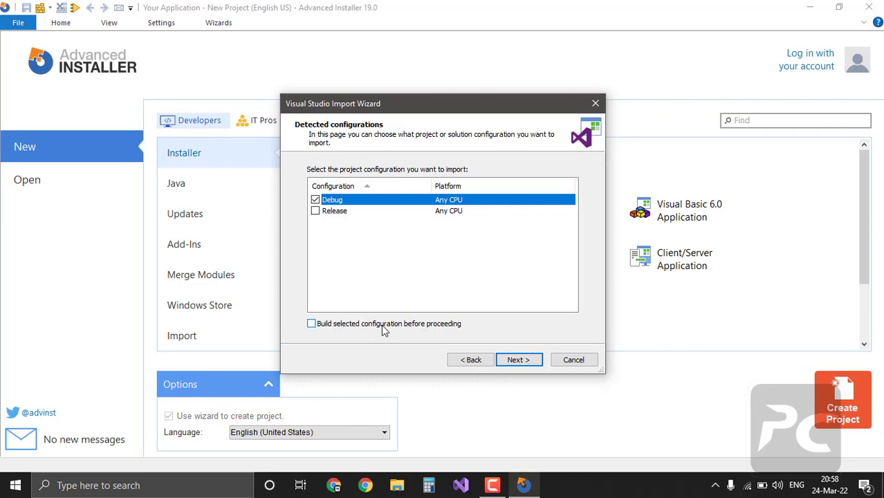
click(384, 325)
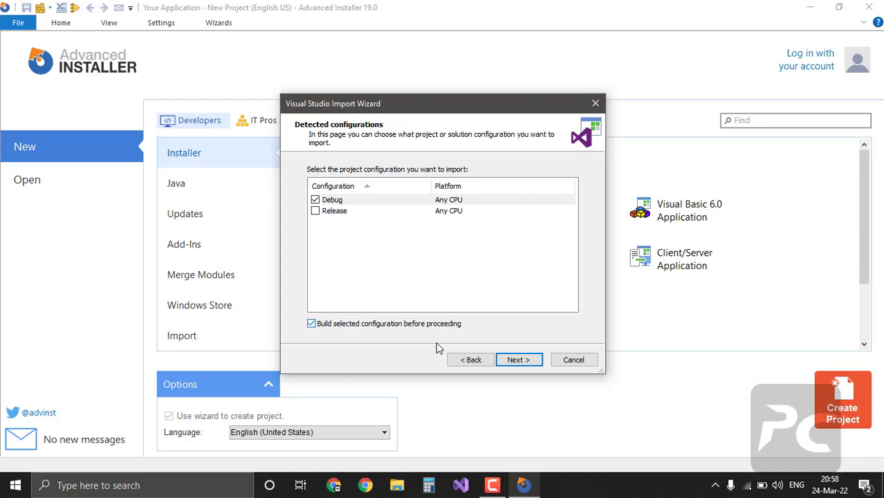
click(520, 366)
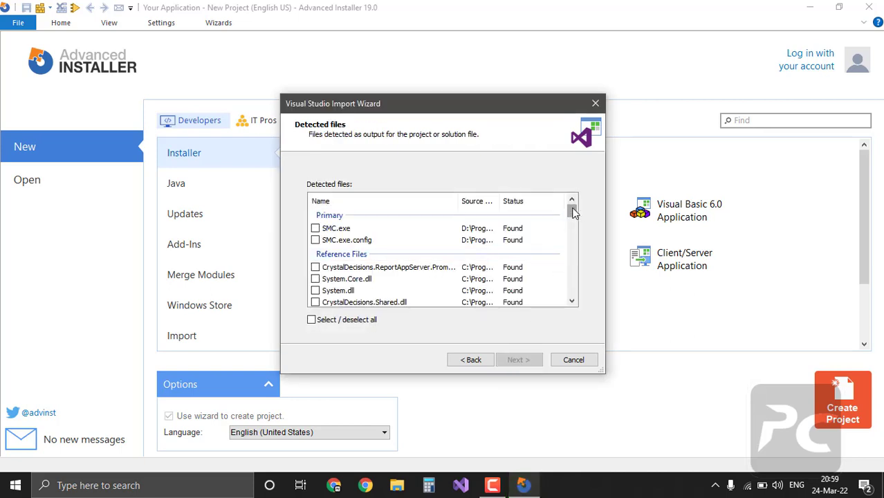
Step: Include all detected files except SMC.mdf in the package
drag(572, 212, 579, 304)
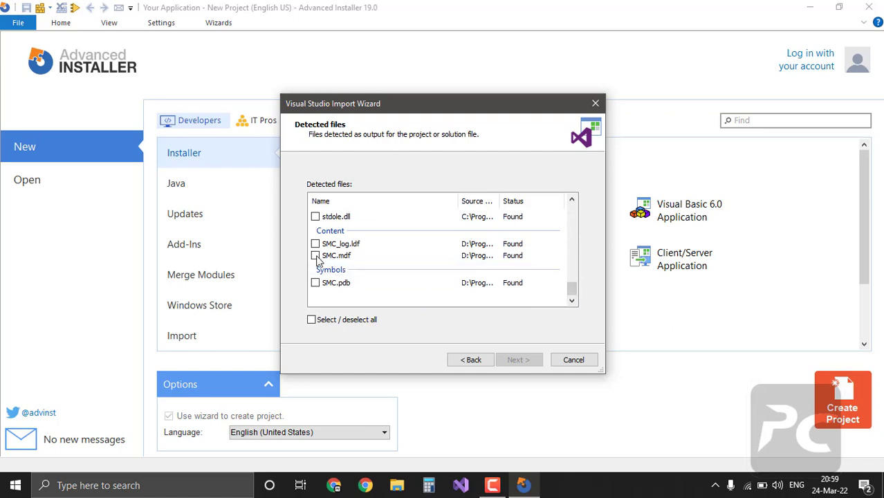
click(315, 255)
click(316, 255)
click(323, 323)
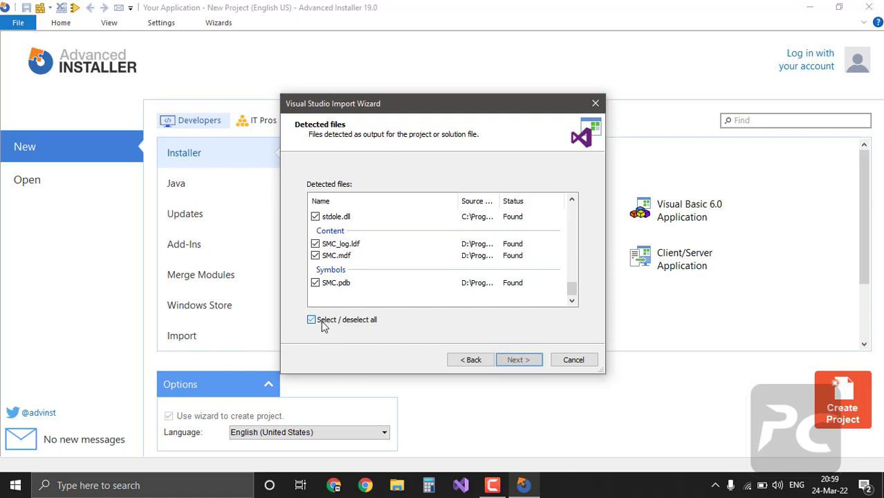
click(315, 256)
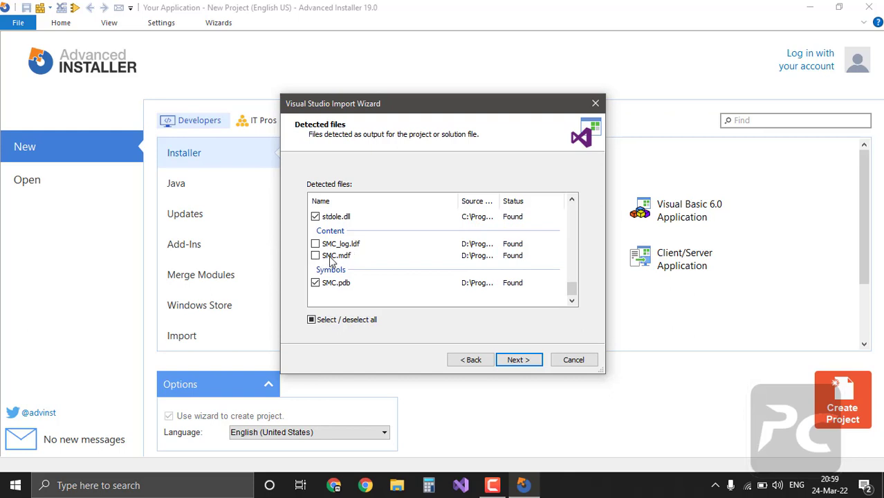
scroll(407, 273, up, 10)
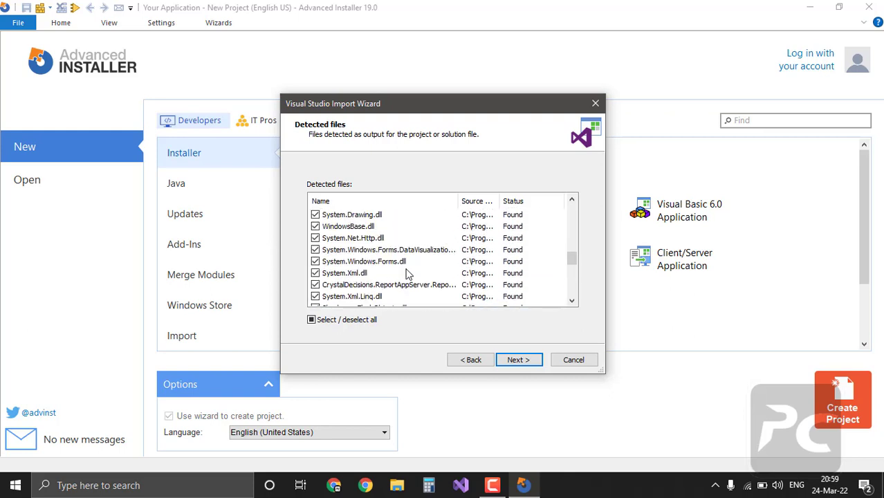
scroll(407, 273, up, 1)
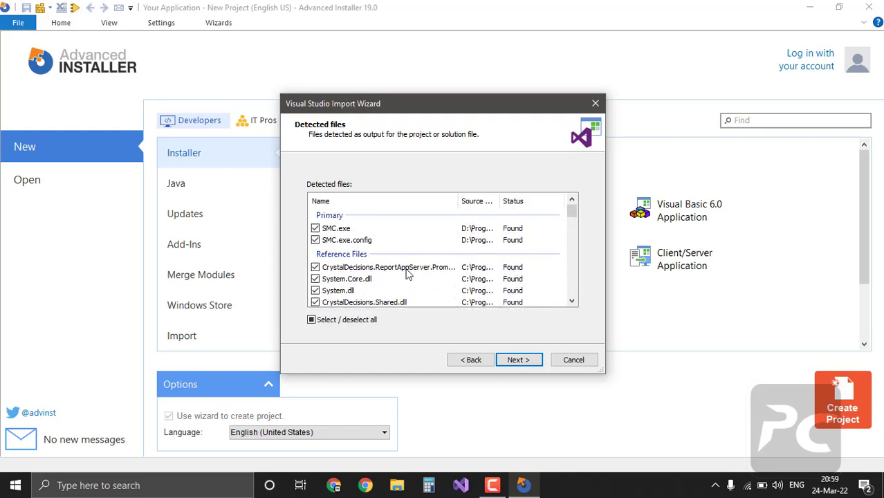
click(521, 361)
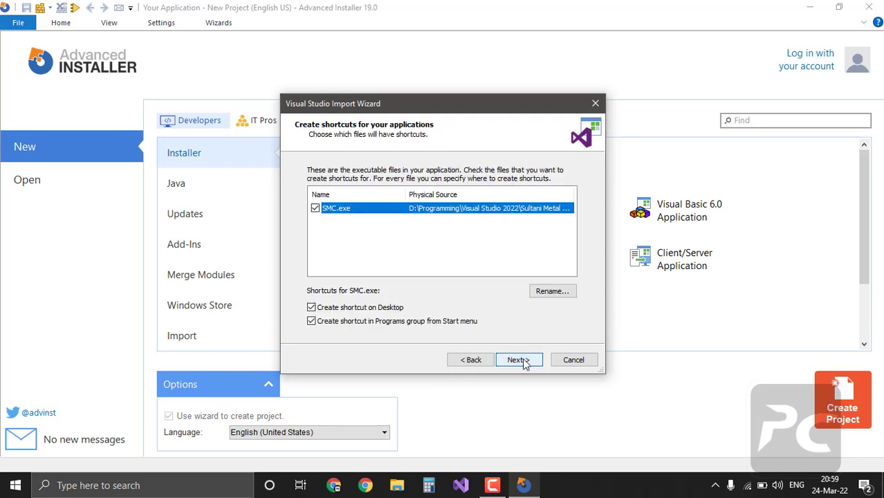
Step: Keep the SMC.exe shortcuts and set SMC.exe to launch after installation
click(520, 360)
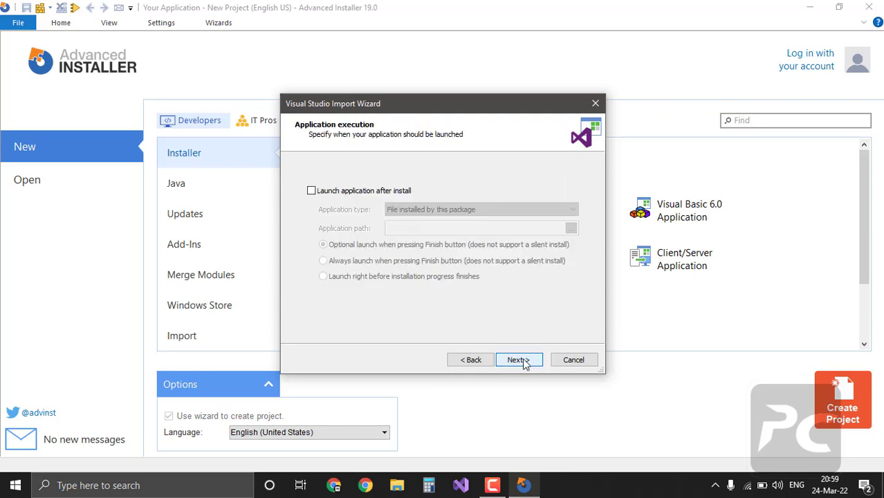
click(327, 194)
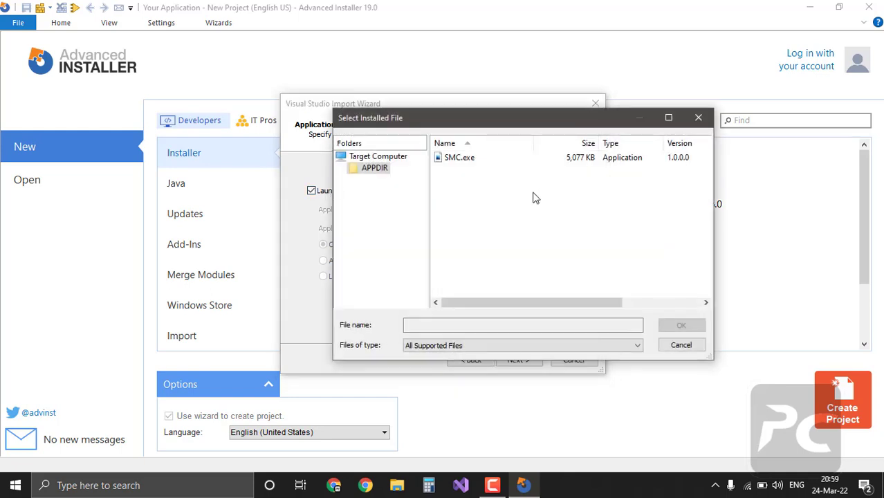
double_click(465, 161)
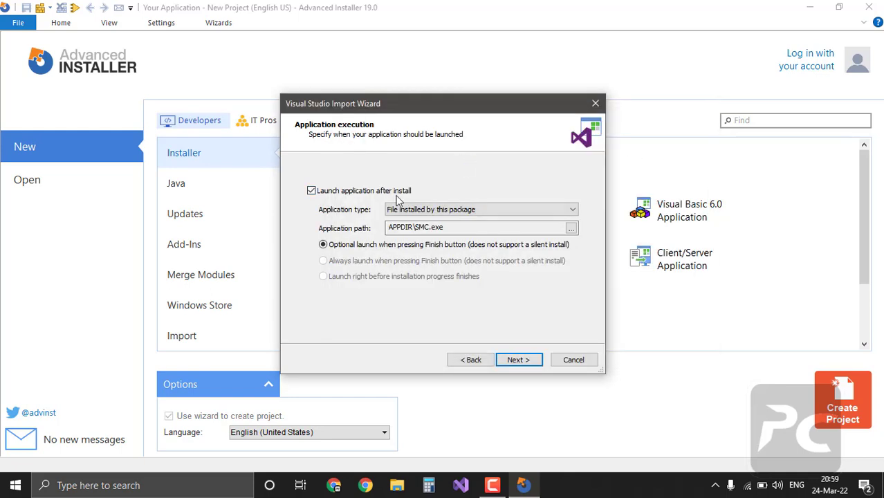
click(521, 360)
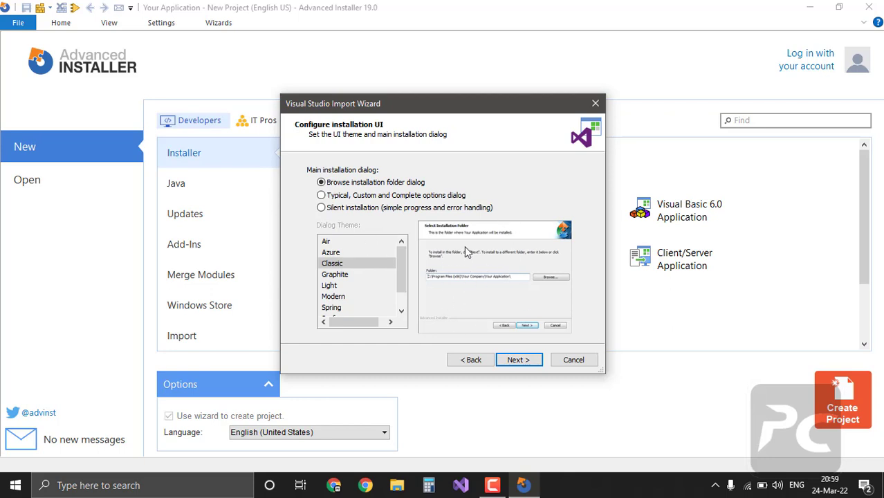
Step: Accept the installation UI settings and skip adding a license agreement
click(522, 365)
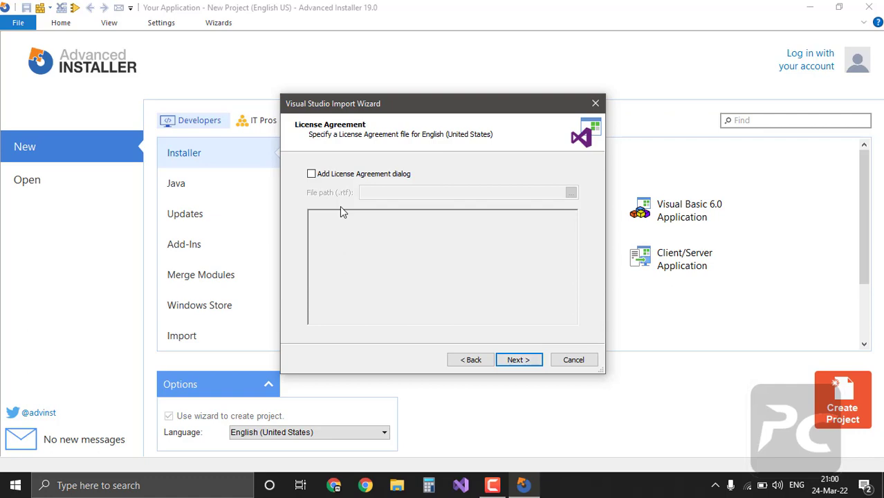
click(339, 177)
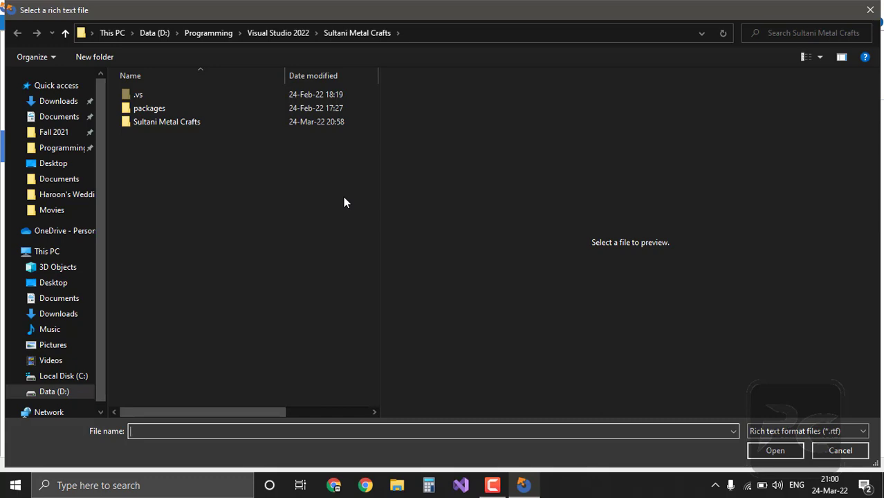
click(869, 10)
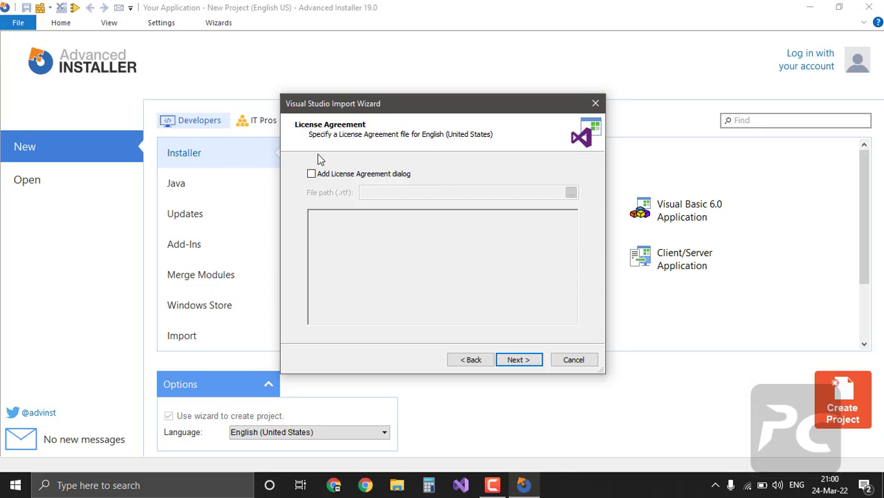
click(518, 362)
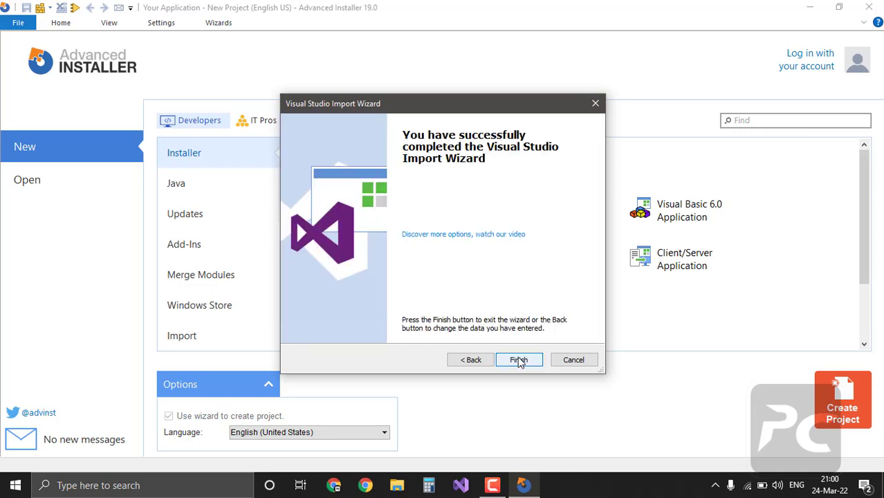
Step: Finish the import, then review the Support, Update Info, Help and Readme link fields in Product Details
click(519, 361)
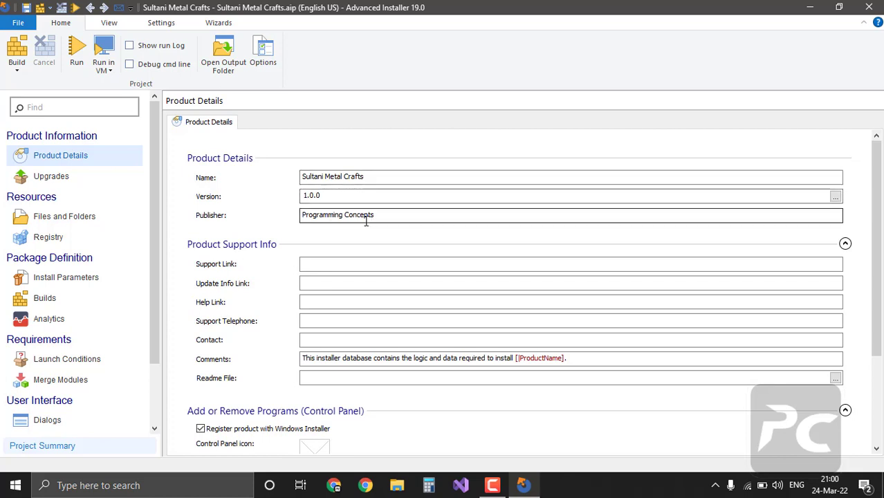
click(334, 266)
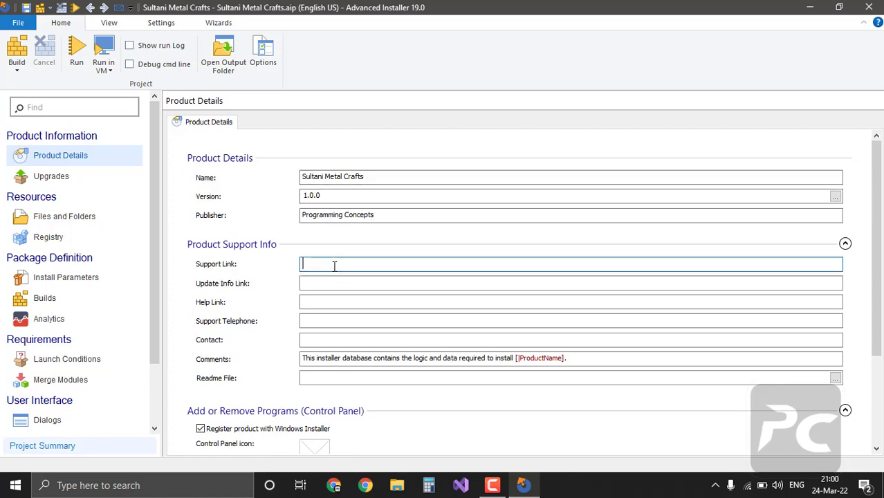
click(351, 282)
click(351, 308)
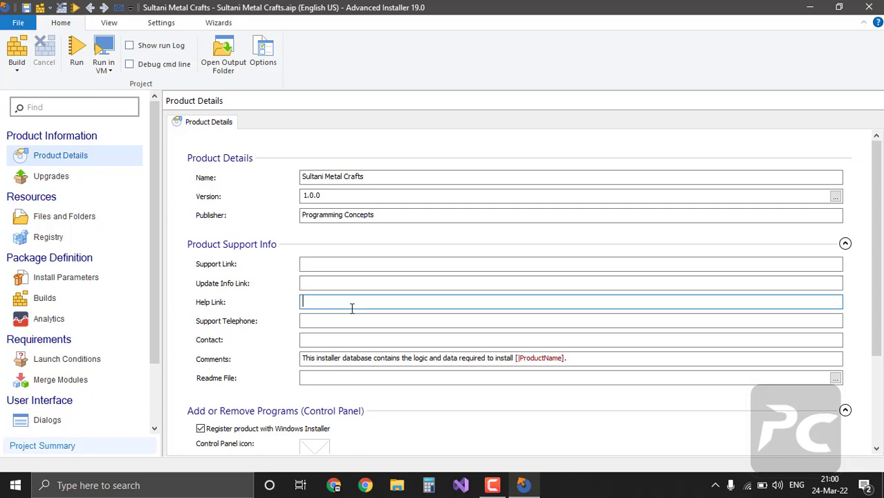
scroll(553, 368, down, 3)
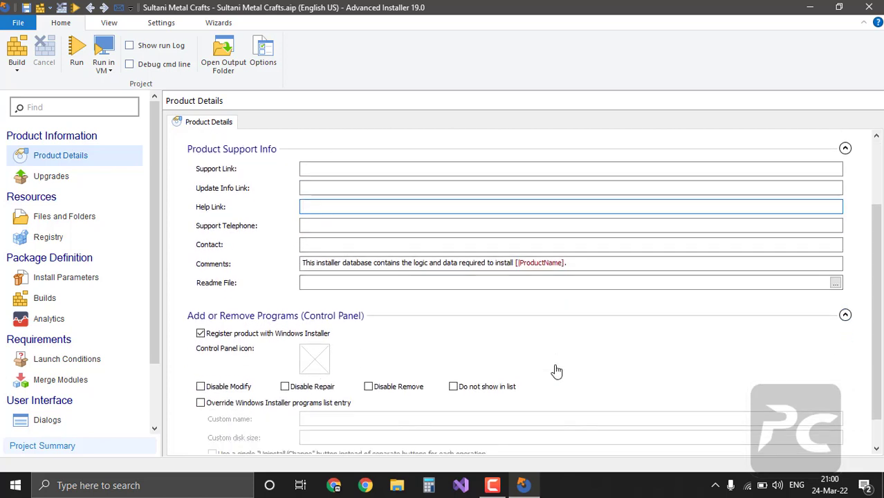
click(318, 285)
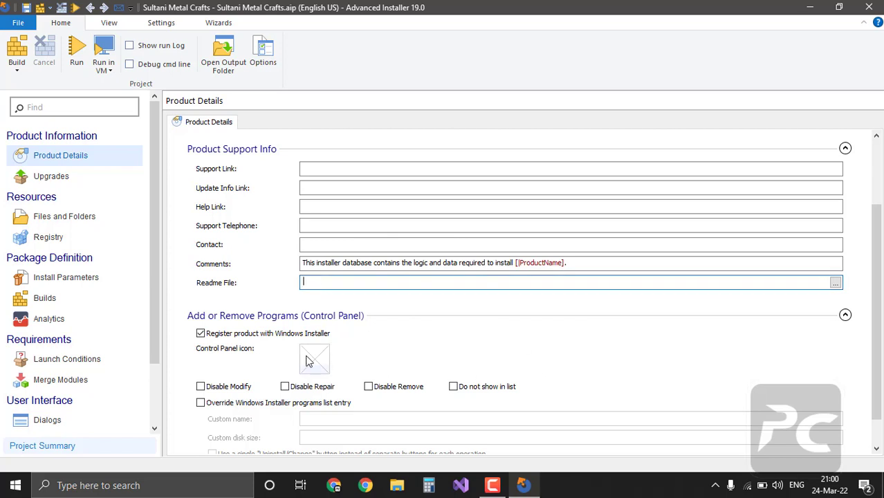
mouse_move(324, 360)
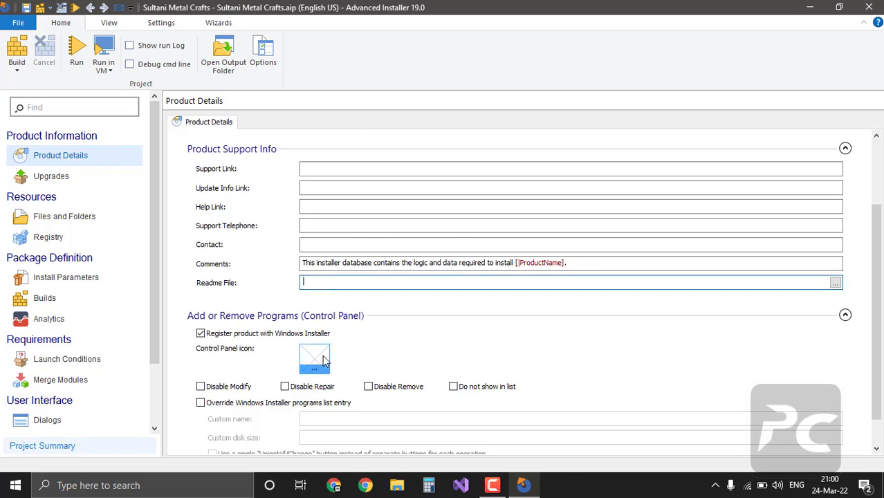
click(322, 357)
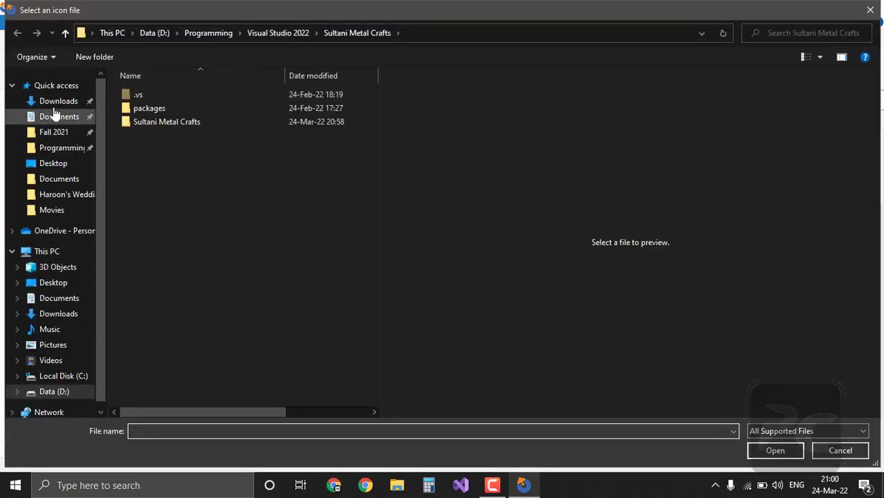
Step: Assign Desktop\Kachra\SMC.ico as the product's Control Panel icon
click(53, 164)
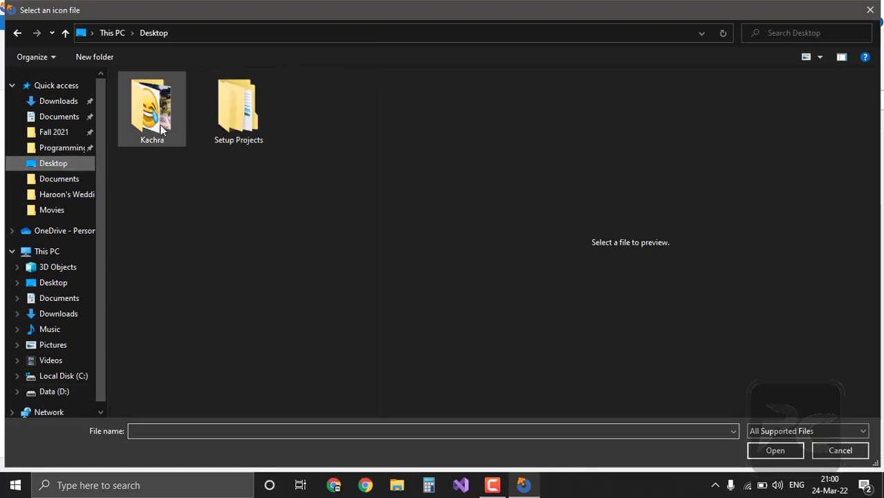
double_click(156, 115)
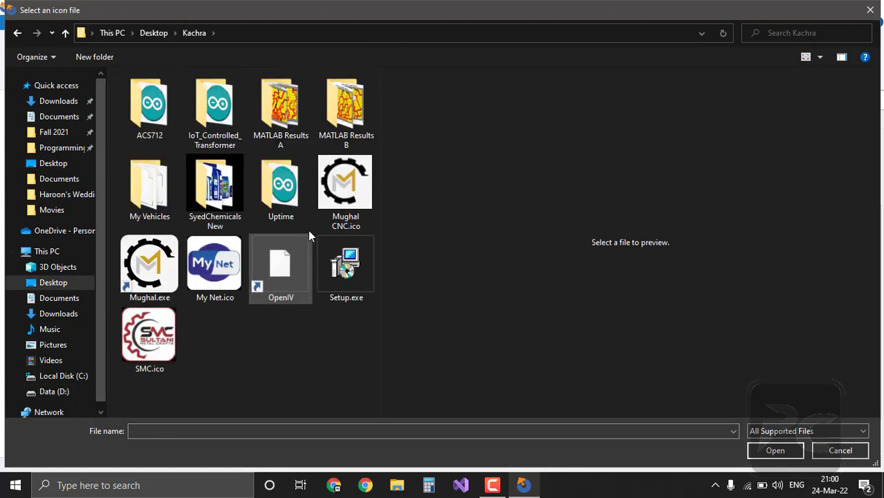
double_click(150, 350)
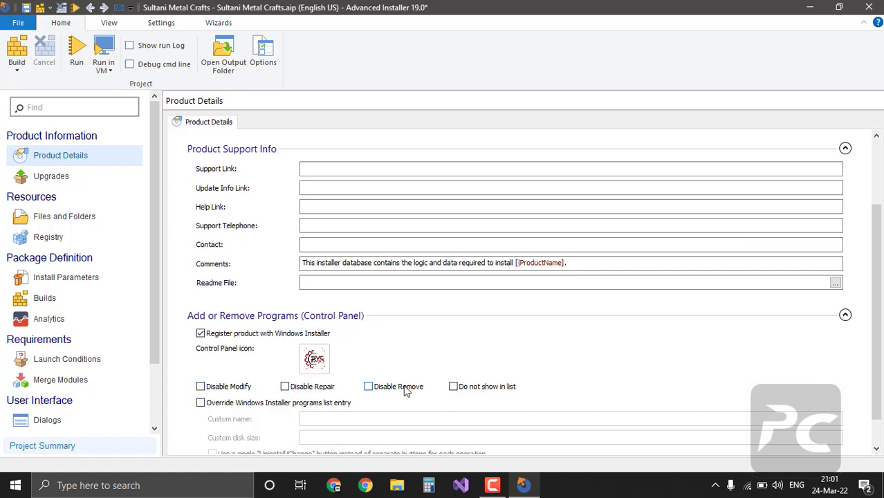
scroll(442, 361, down, 1)
scroll(442, 361, up, 3)
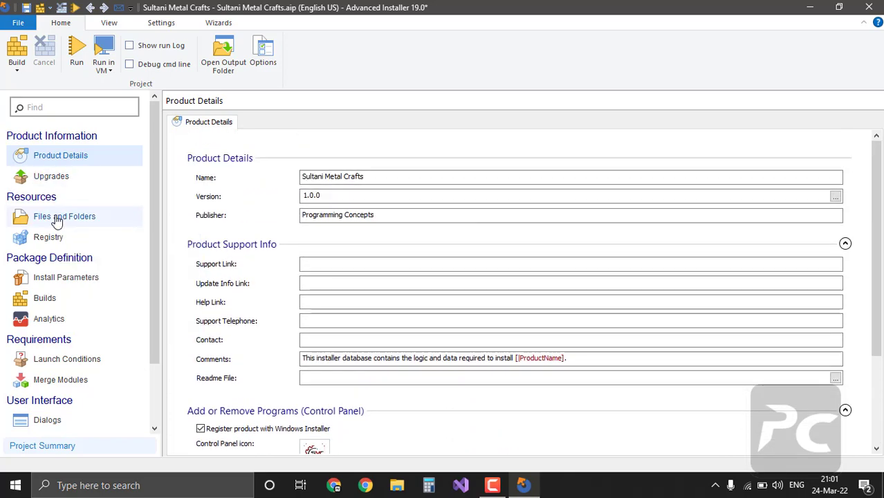
click(57, 220)
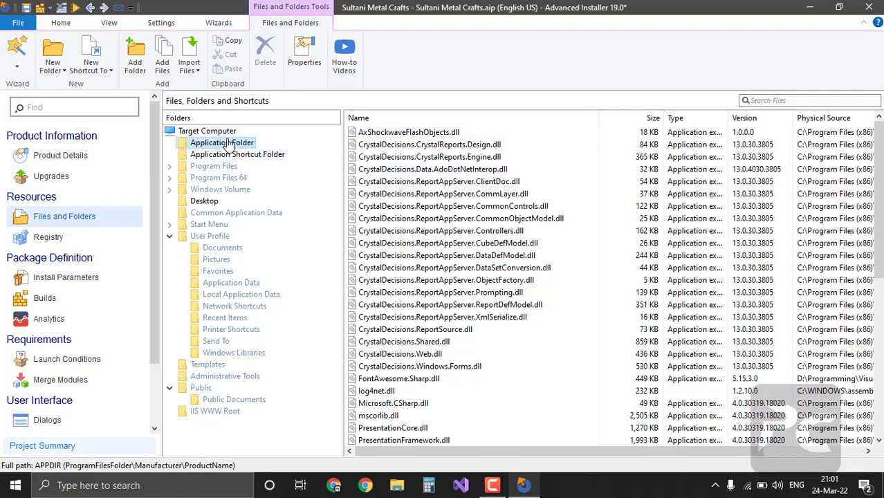
Step: Start adding a folder to the Application Folder, browsing to D:\Programming
scroll(443, 173, down, 8)
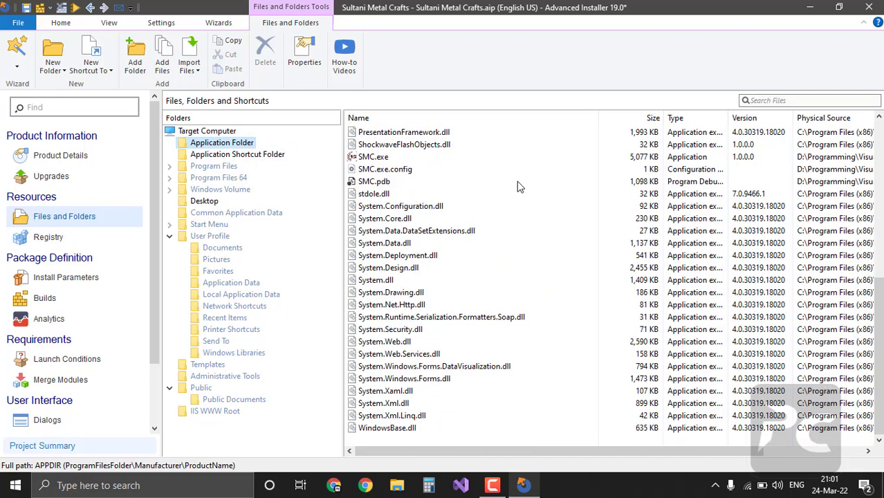
scroll(521, 187, up, 8)
scroll(433, 295, down, 5)
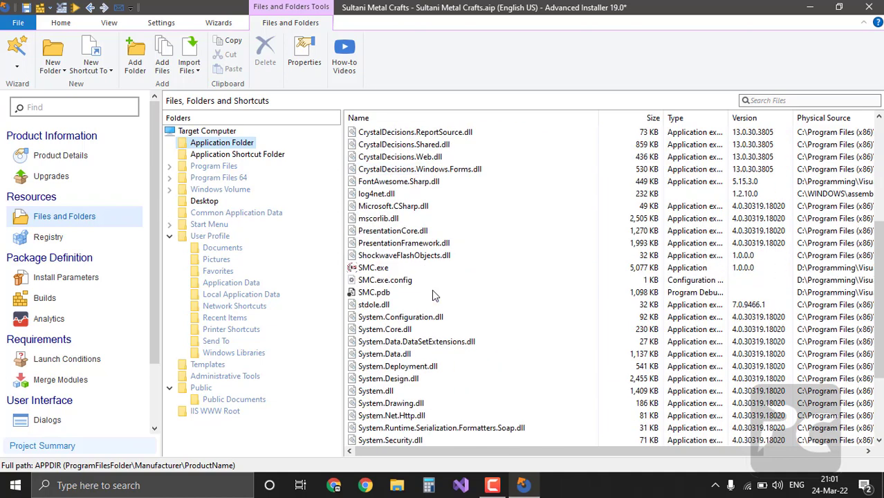
right_click(216, 147)
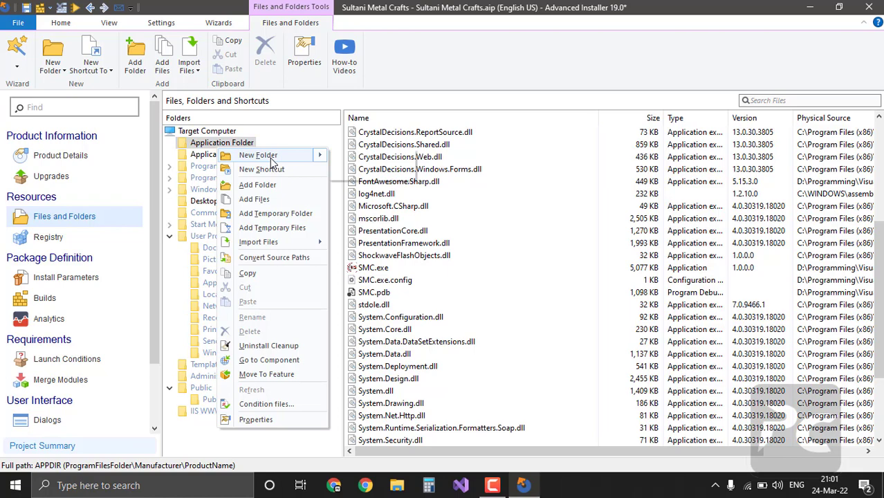
mouse_move(259, 155)
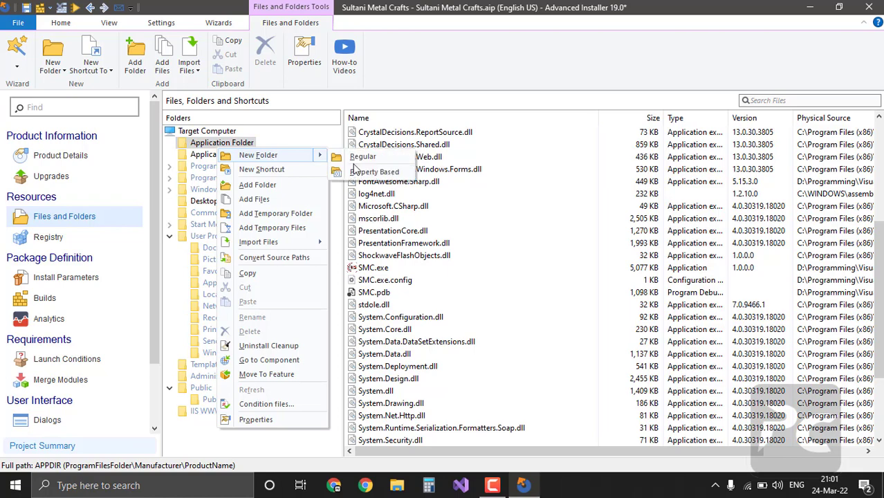
click(275, 185)
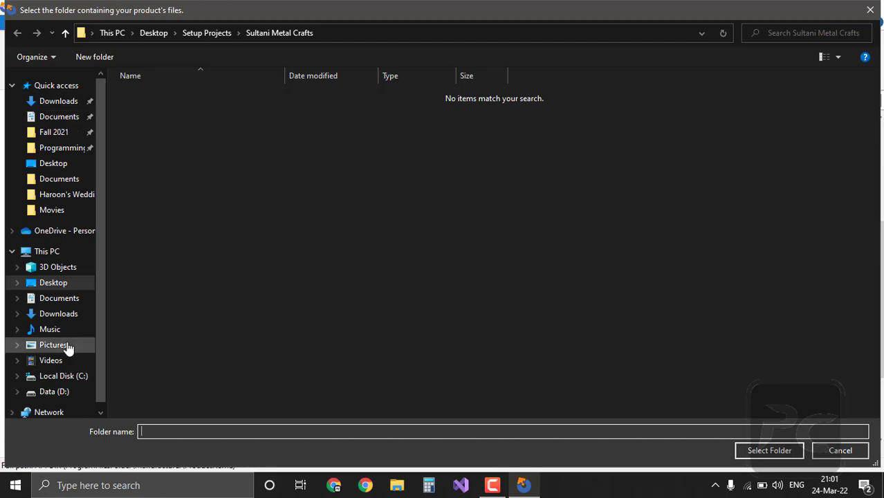
click(154, 32)
click(49, 392)
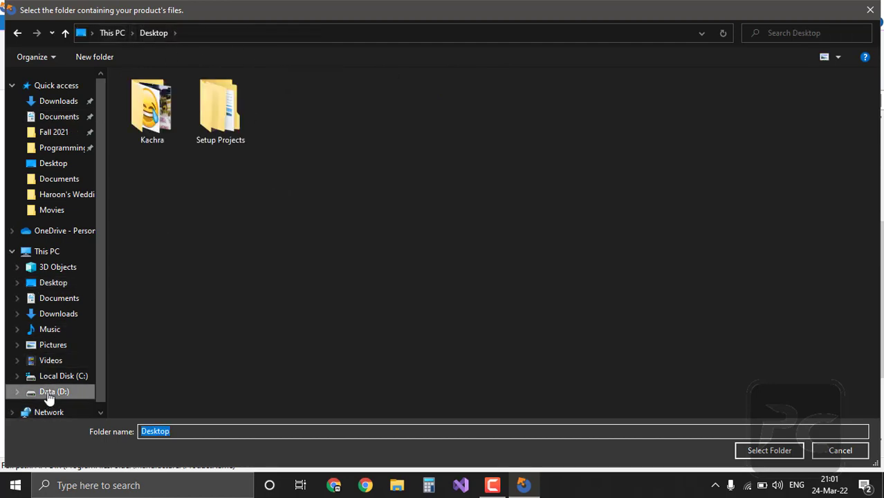
scroll(240, 353, down, 1)
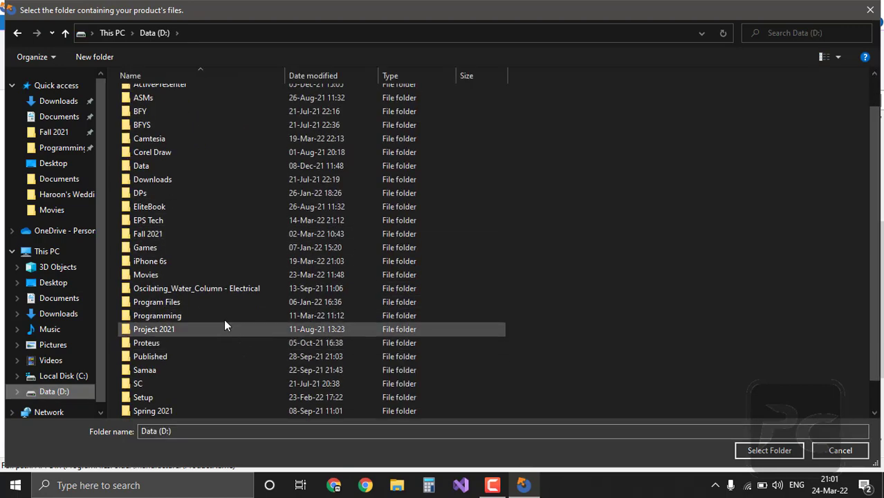
click(224, 319)
double_click(224, 319)
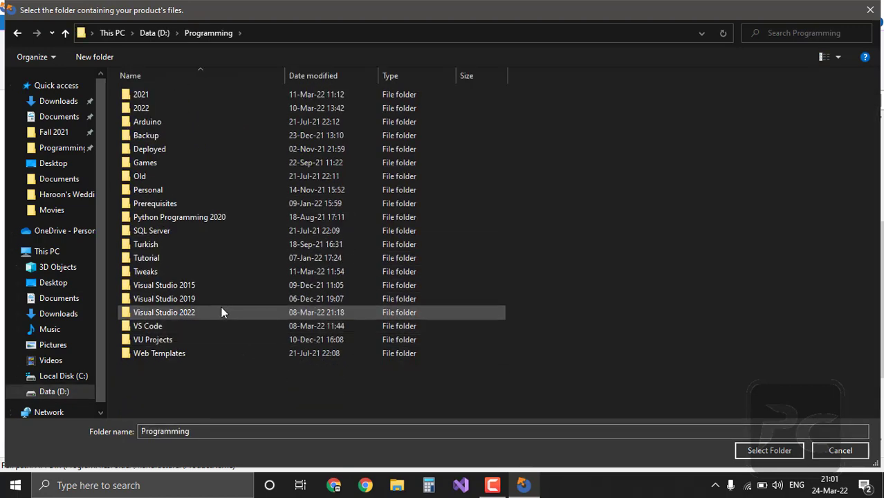
Step: Add the Data folder from Visual Studio 2022\Sultani Metal Crafts\Sultani Metal Crafts
click(221, 298)
double_click(221, 298)
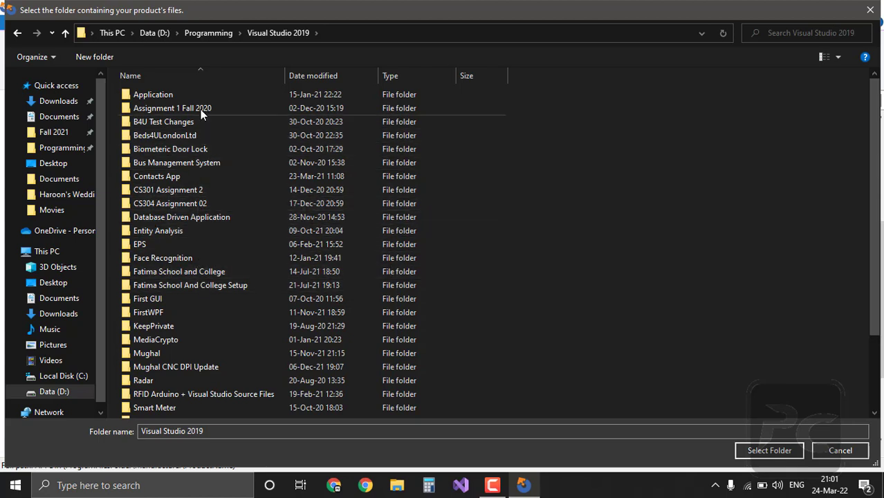
scroll(216, 206, down, 1)
scroll(216, 206, down, 2)
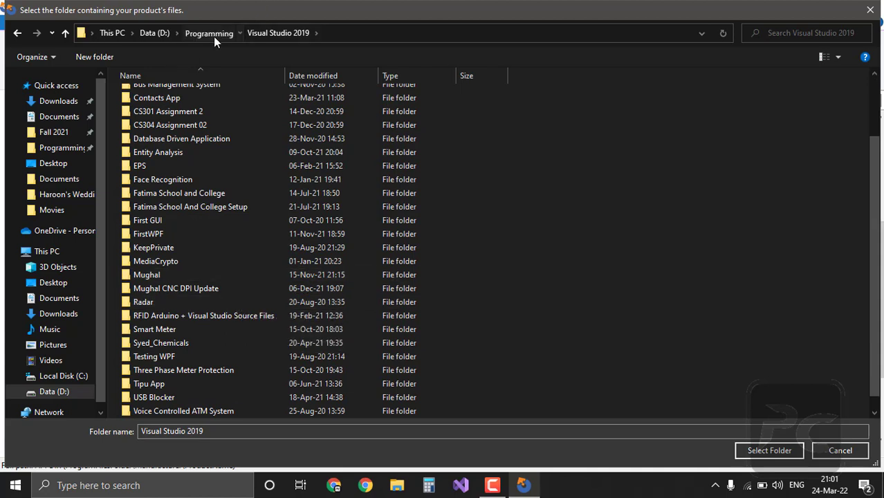
key(alt+Up)
double_click(190, 313)
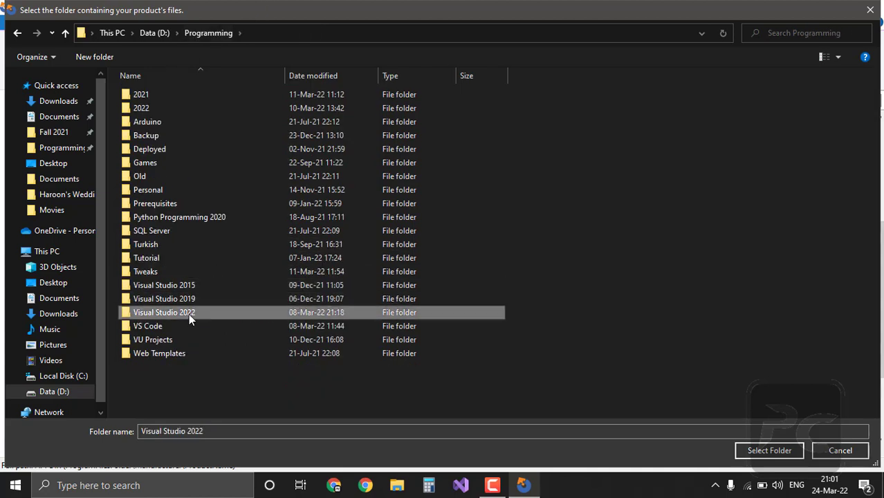
double_click(195, 191)
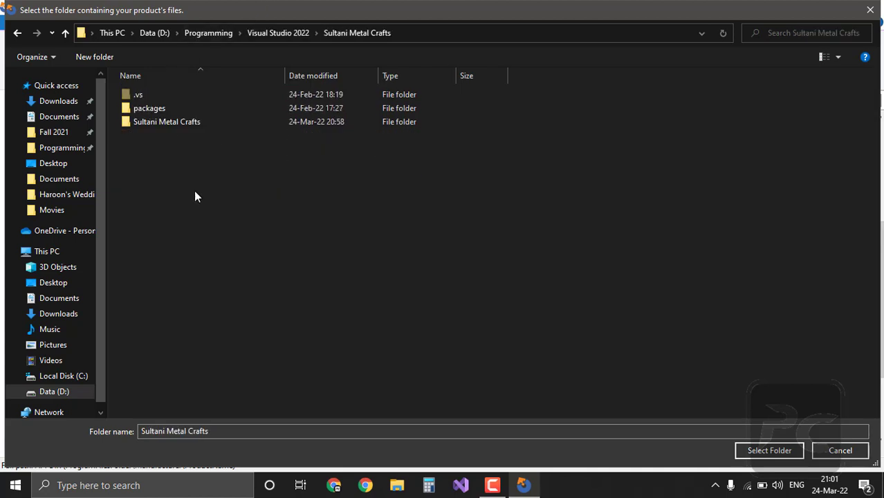
double_click(180, 121)
double_click(170, 107)
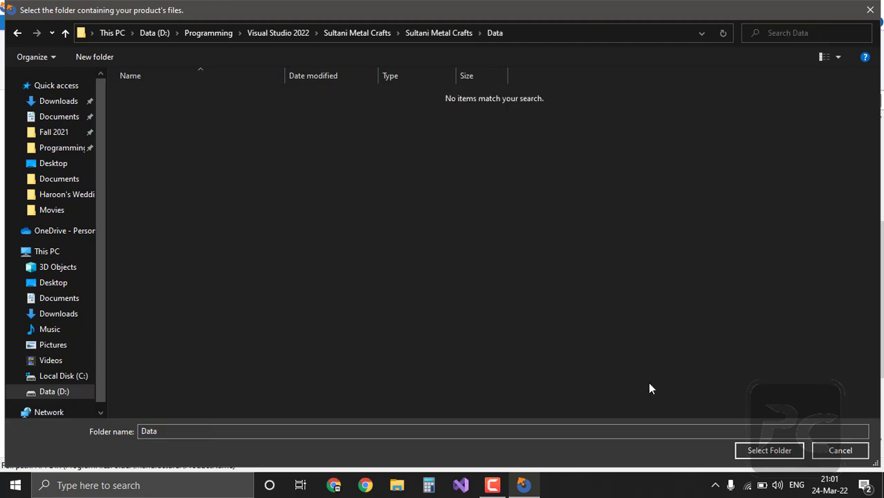
click(757, 451)
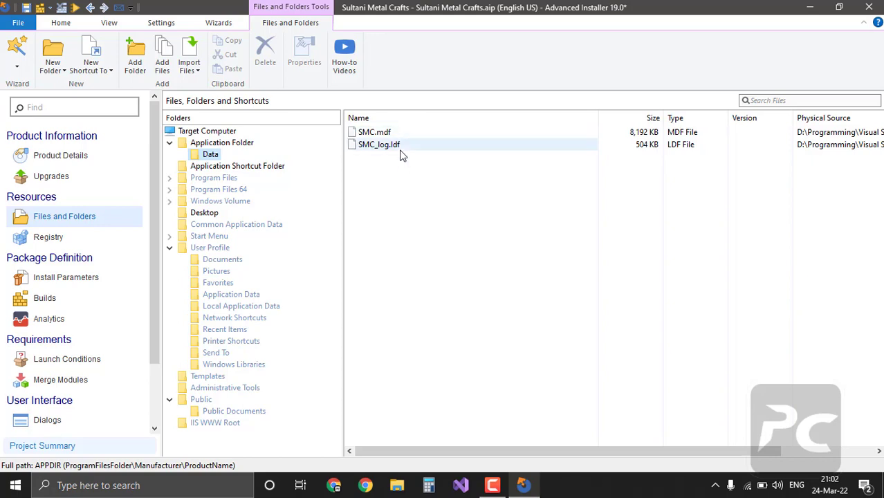
Step: Check SMC.exe in the Application Folder, then view SMC.mdf and SMC_log.ldf in Data
click(212, 147)
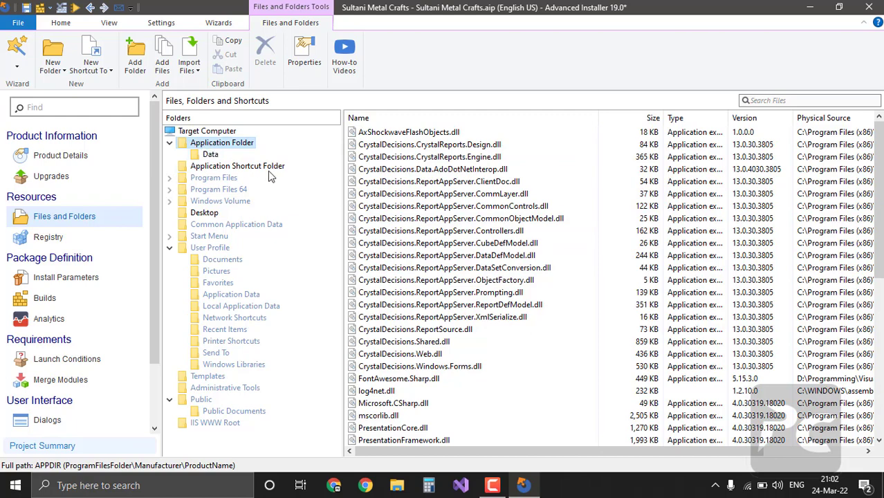
scroll(450, 305, down, 8)
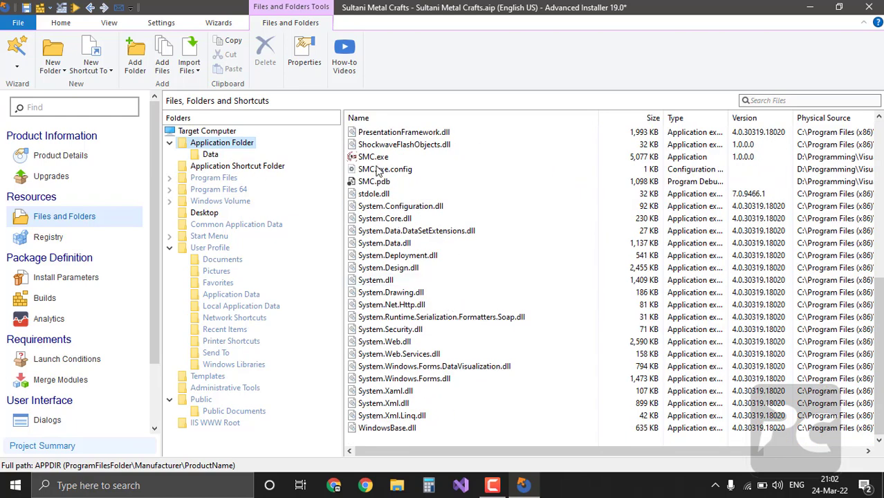
click(372, 158)
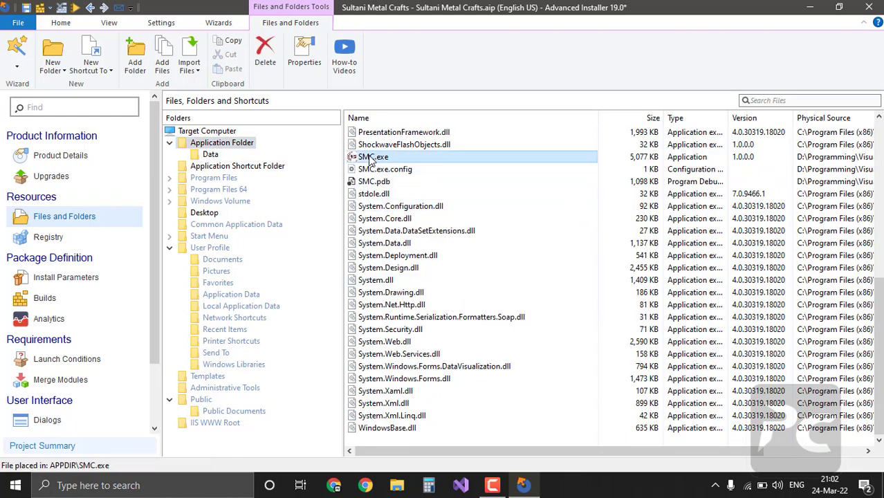
scroll(409, 173, up, 8)
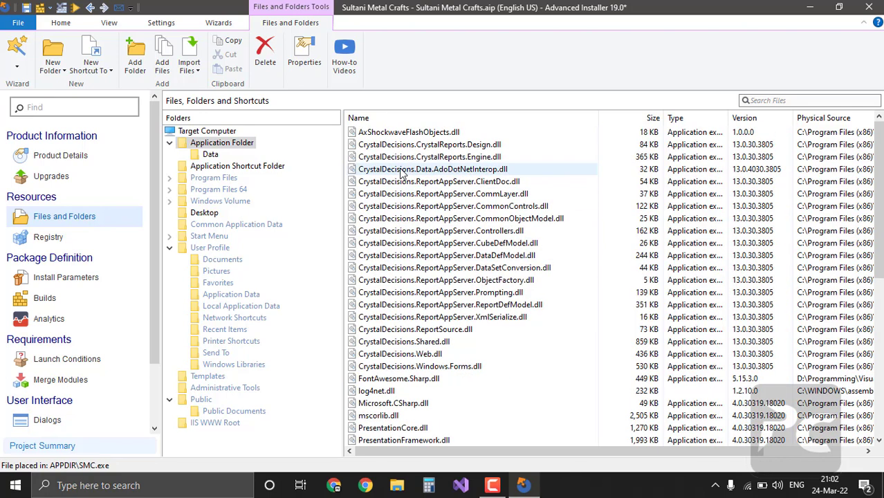
click(204, 157)
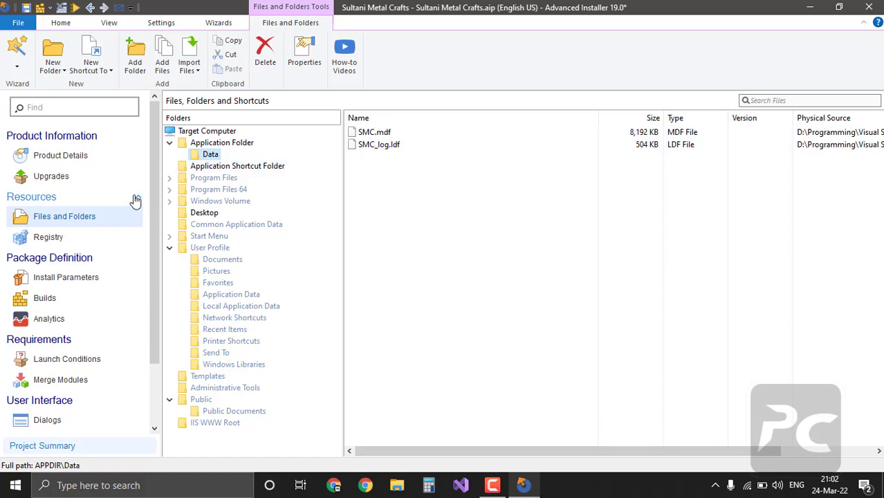
Step: Add the project's Reports folder with its .rpt and .cs files under Application Folder
right_click(209, 146)
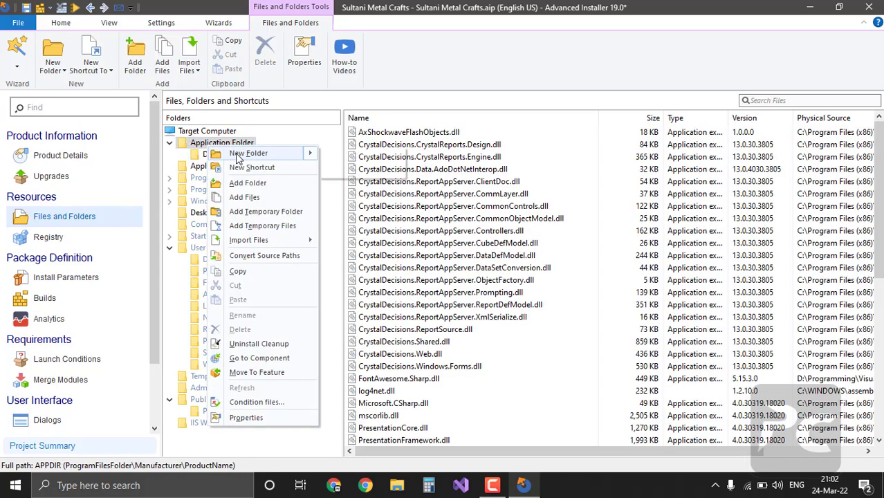
click(254, 185)
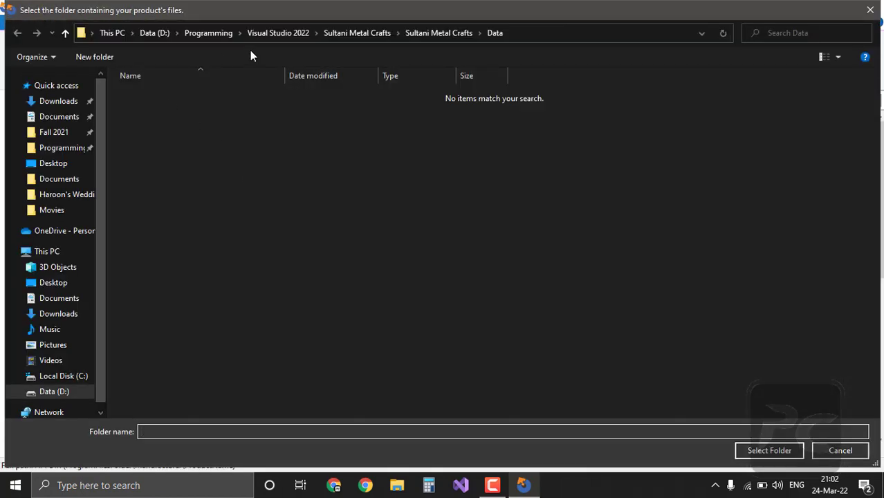
click(425, 32)
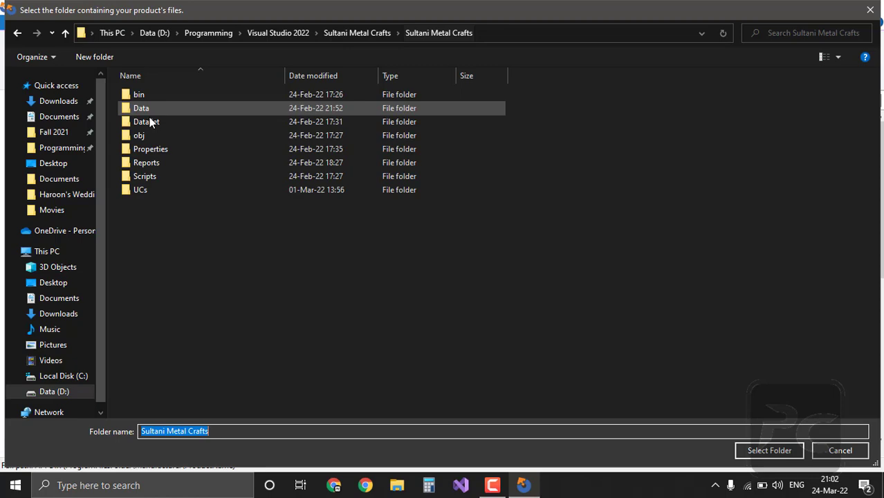
double_click(146, 168)
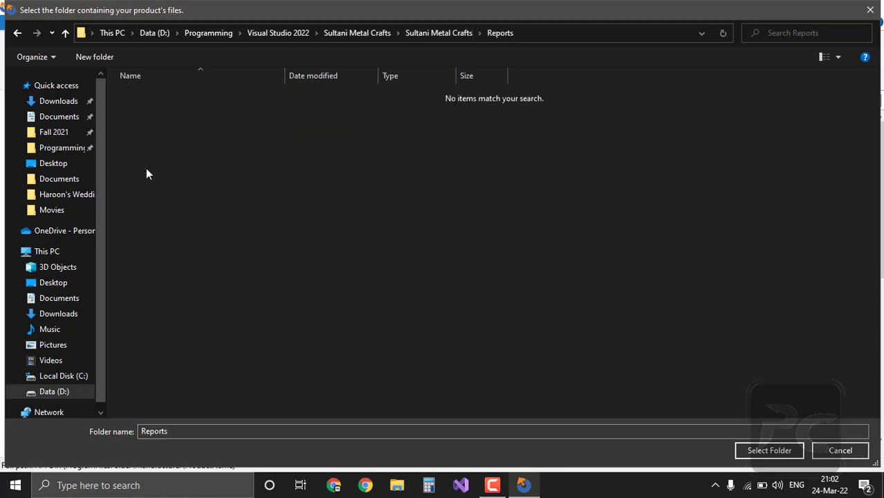
click(783, 452)
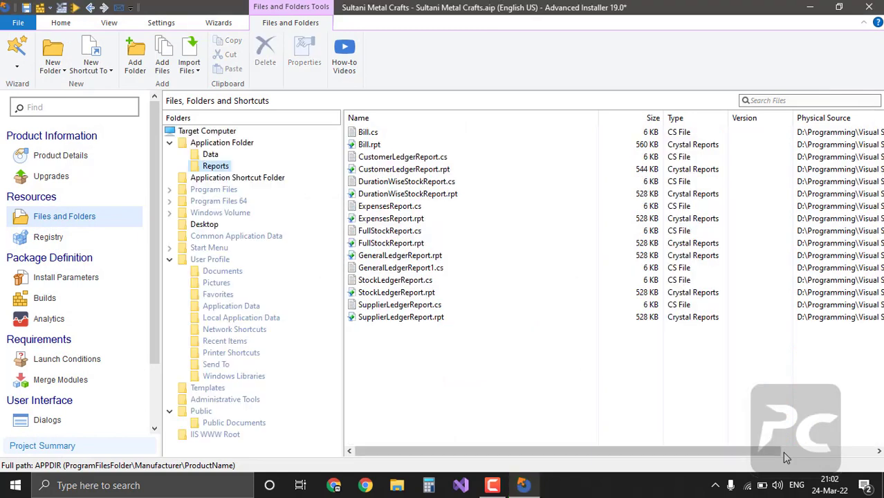
Step: Delete Bill.cs, CustomerLedgerReport.cs, DurationWiseStockReport.cs and ExpensesReport.cs from the Reports folder
click(392, 132)
key(Delete)
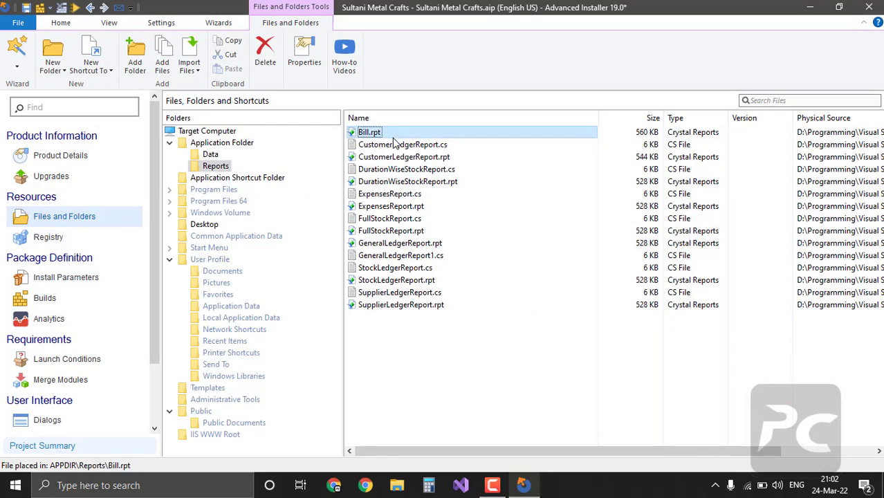
click(395, 147)
key(Delete)
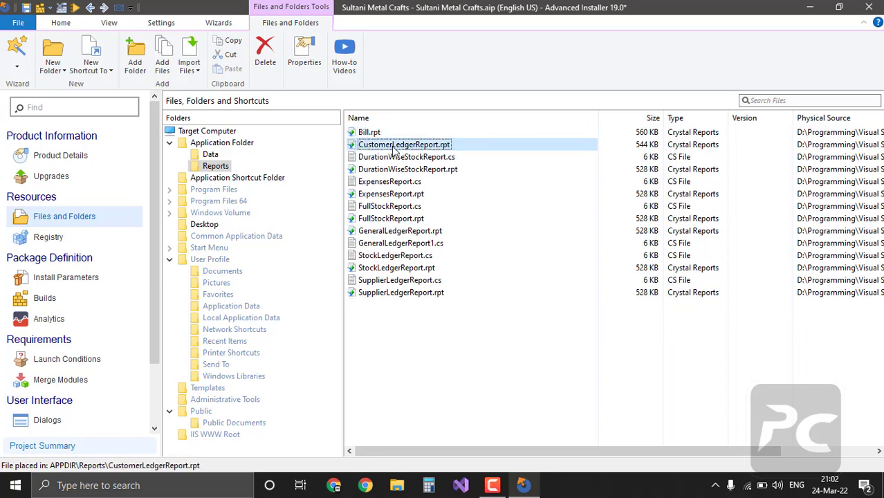
click(392, 159)
key(Delete)
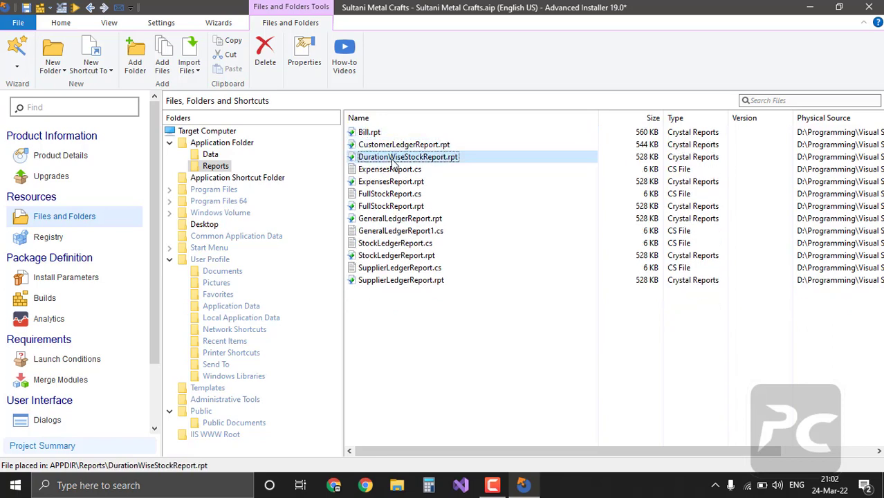
click(392, 171)
key(Delete)
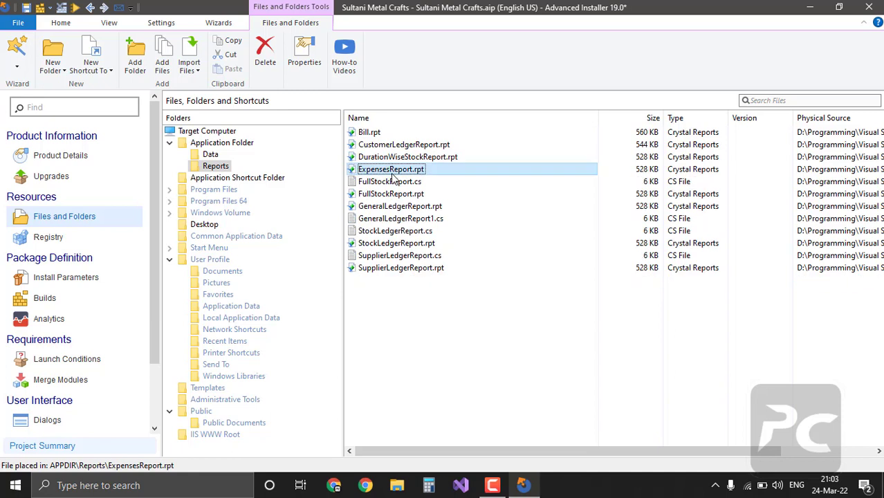
Step: Delete FullStockReport.cs, GeneralLedgerReport1.cs, StockLedgerReport.cs and SupplierLedgerReport.cs, then view the Data folder
click(393, 182)
key(Delete)
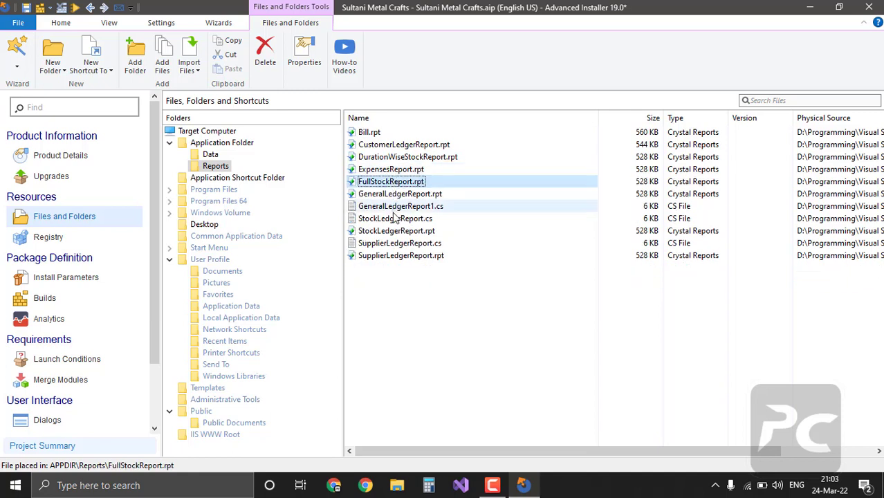
click(395, 207)
key(Delete)
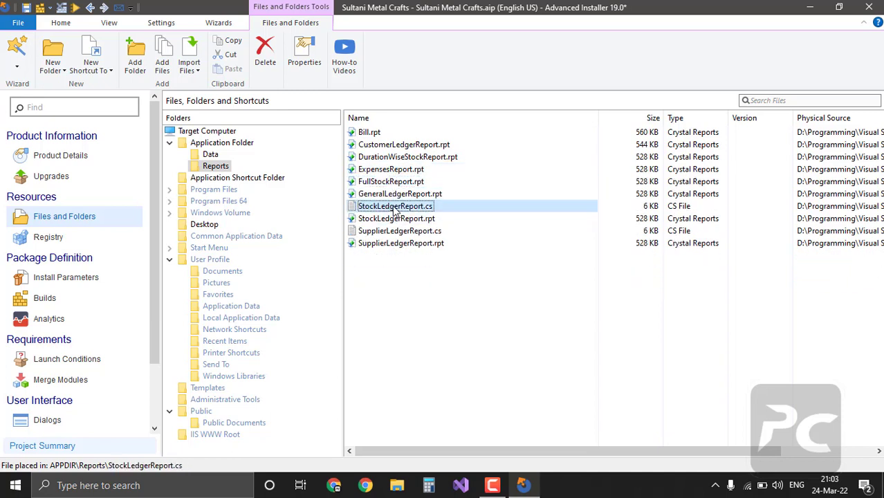
key(Delete)
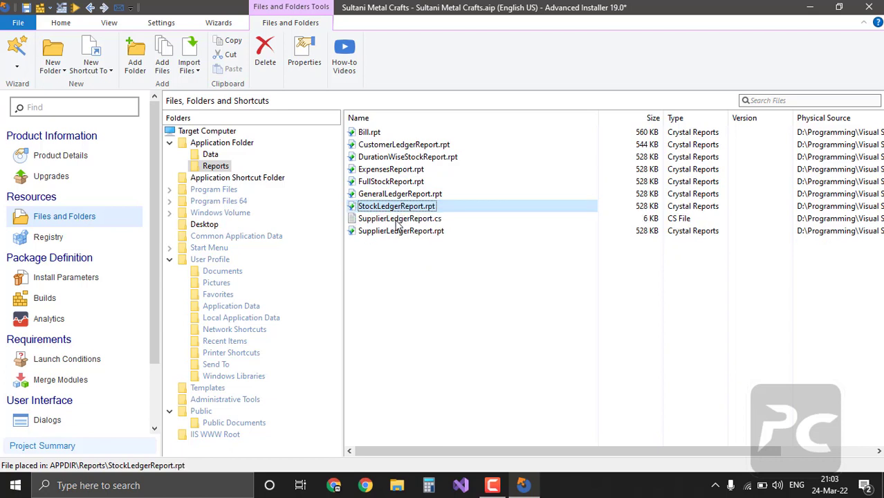
click(398, 220)
key(Delete)
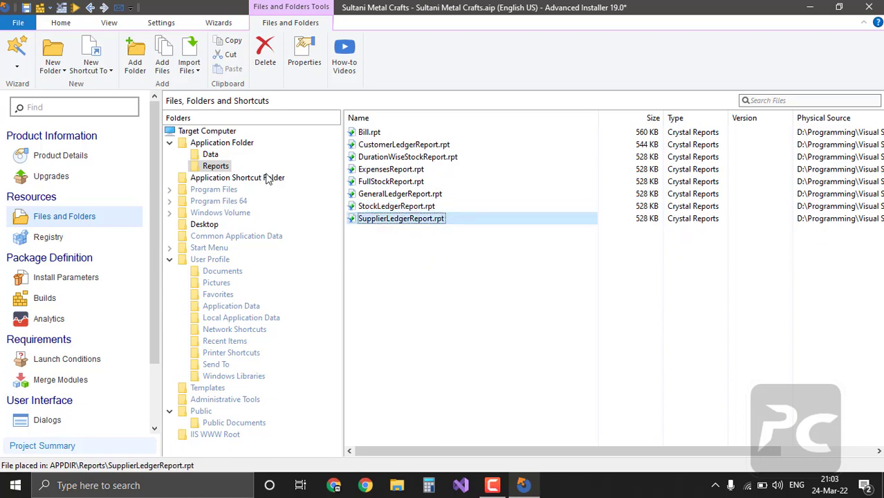
click(207, 155)
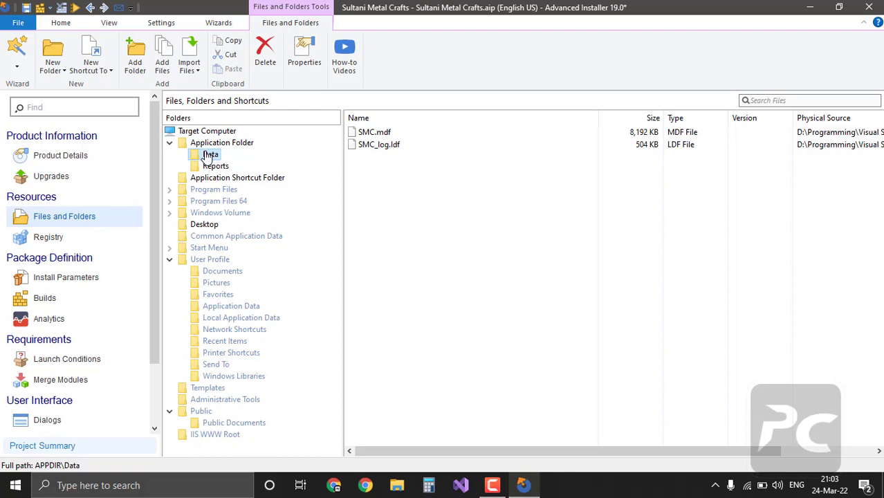
Step: Accept the Professional project upgrade prompted by opening the Data folder's properties
right_click(207, 156)
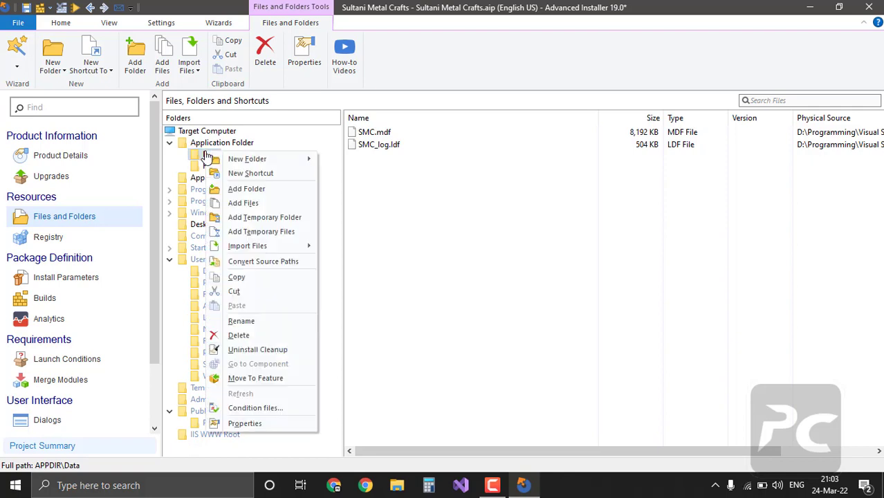
click(269, 423)
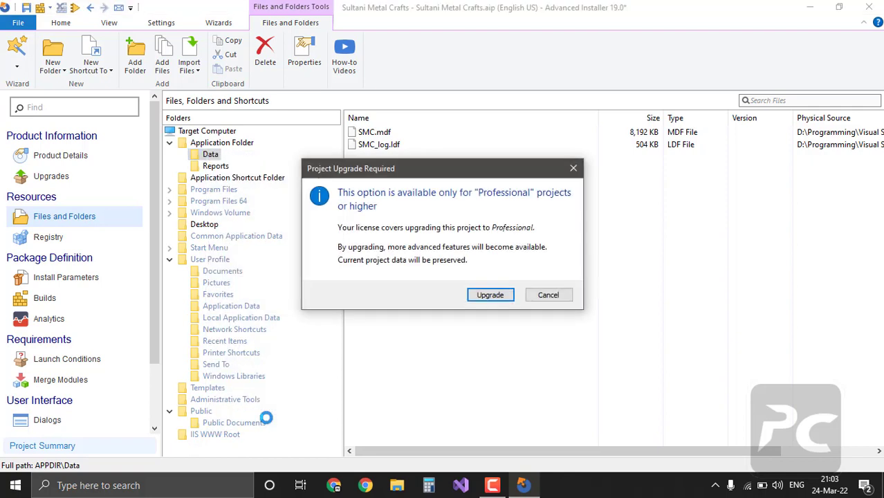
click(490, 295)
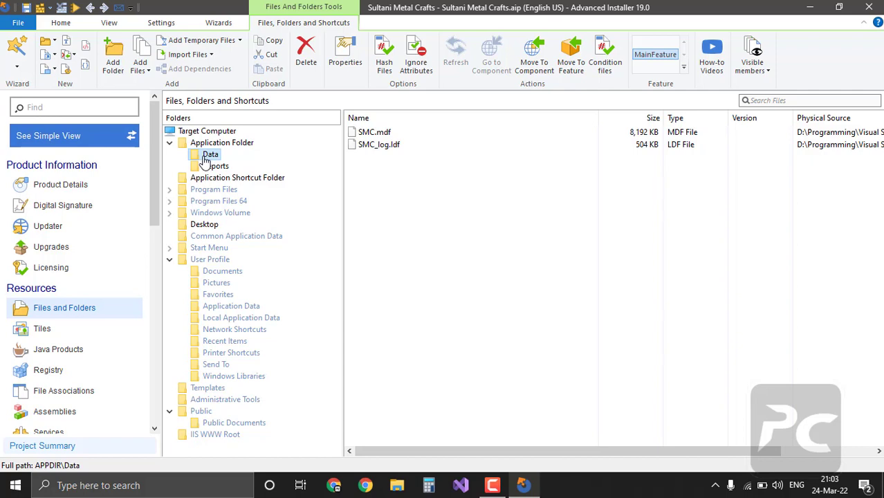
Step: Set the Data folder's Operations option to 'Do not overwrite existing files' and apply it
right_click(212, 158)
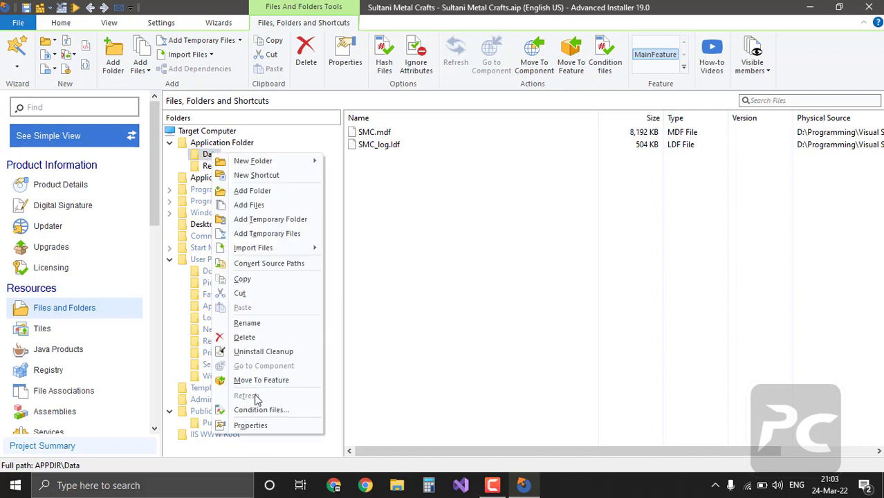
click(250, 425)
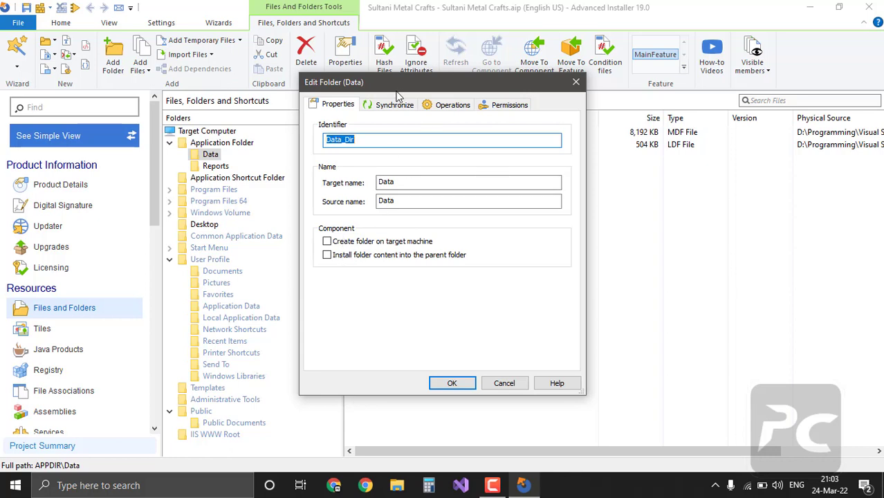
click(451, 106)
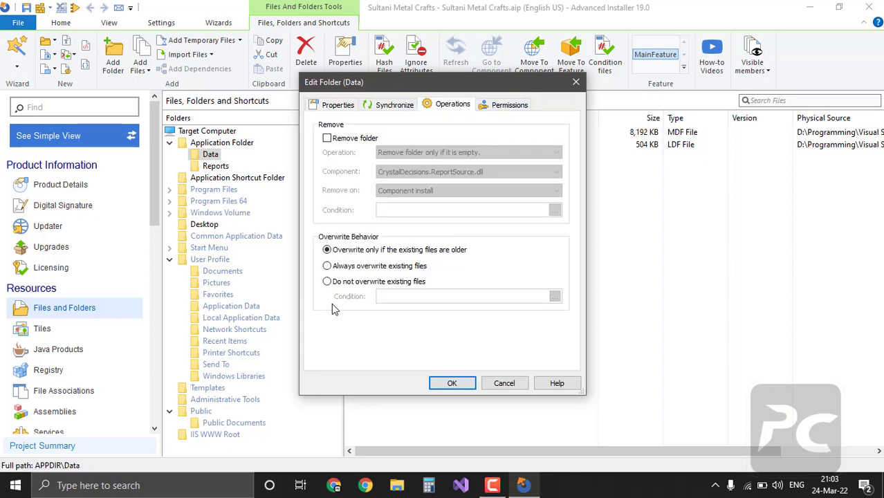
click(336, 286)
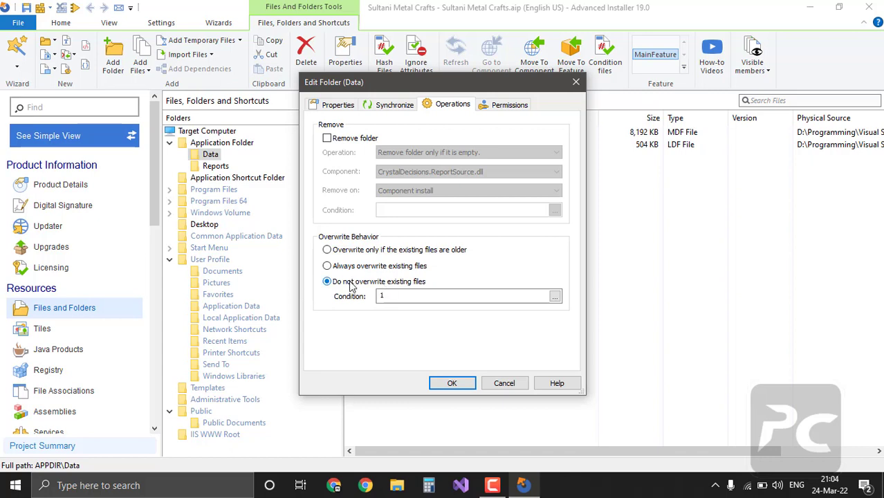
click(452, 383)
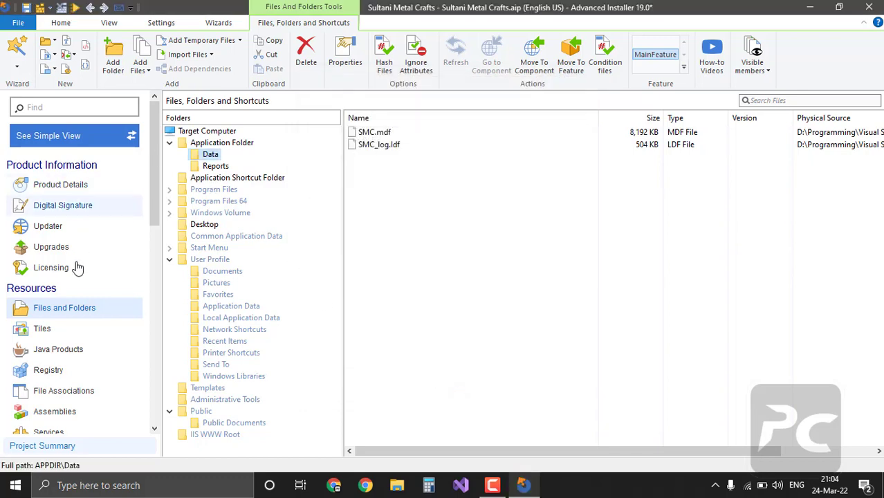
Step: Add CRRuntime_32bit_13_0_31.msi from Programming\Prerequisites as a Feature-based package prerequisite
scroll(74, 291, down, 3)
scroll(75, 341, down, 3)
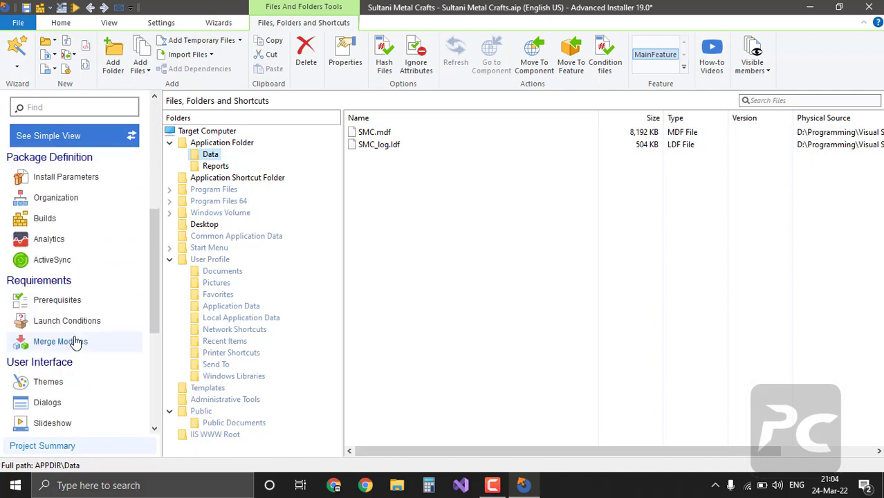
click(41, 302)
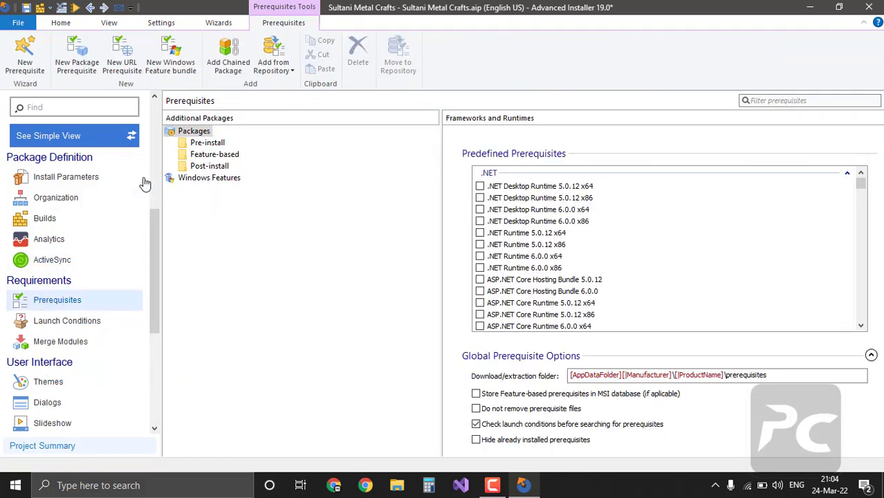
right_click(232, 158)
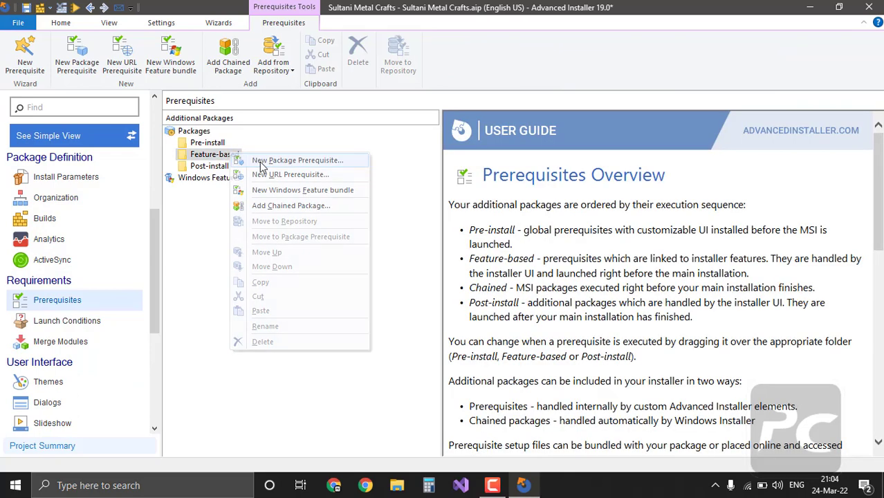
click(260, 162)
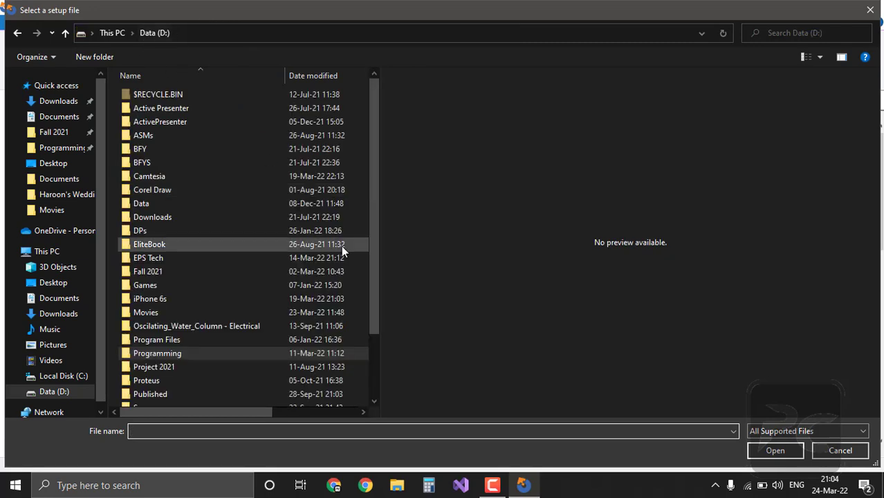
double_click(197, 352)
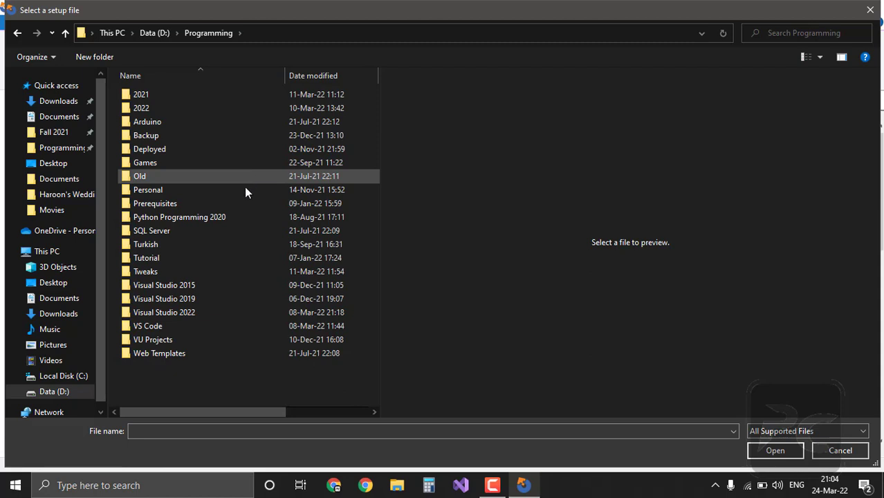
double_click(203, 202)
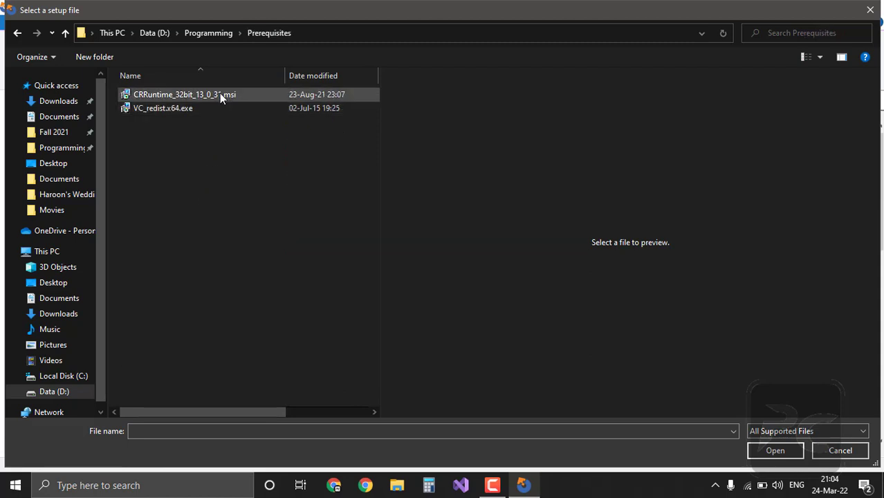
click(220, 94)
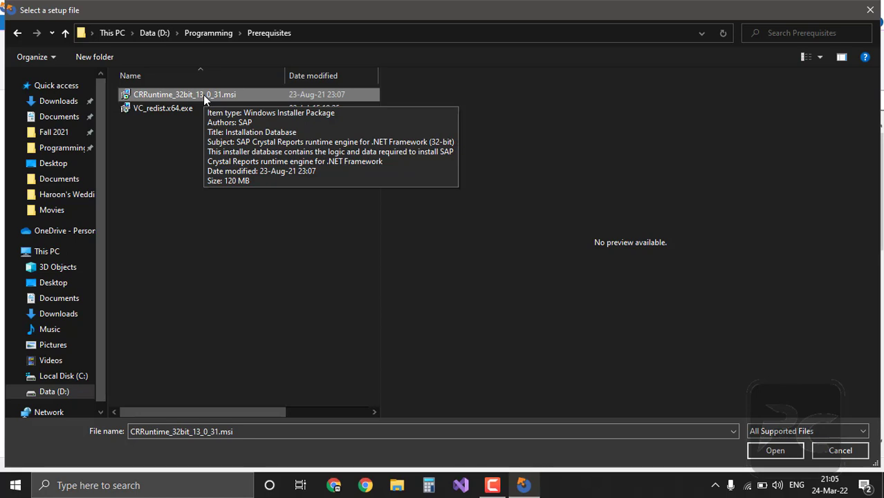
click(775, 451)
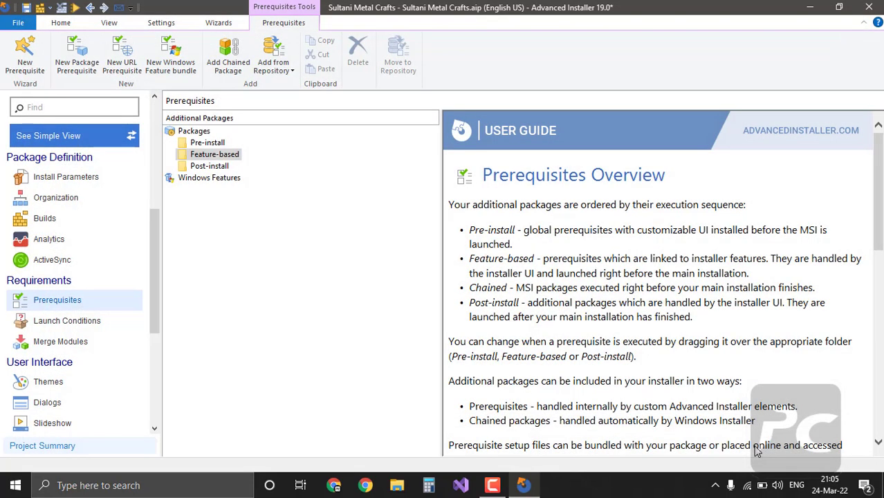
Step: Add VC_redist.x64.exe (Visual C++ 2015 Redistributable x64) as a Feature-based prerequisite
right_click(219, 155)
click(250, 161)
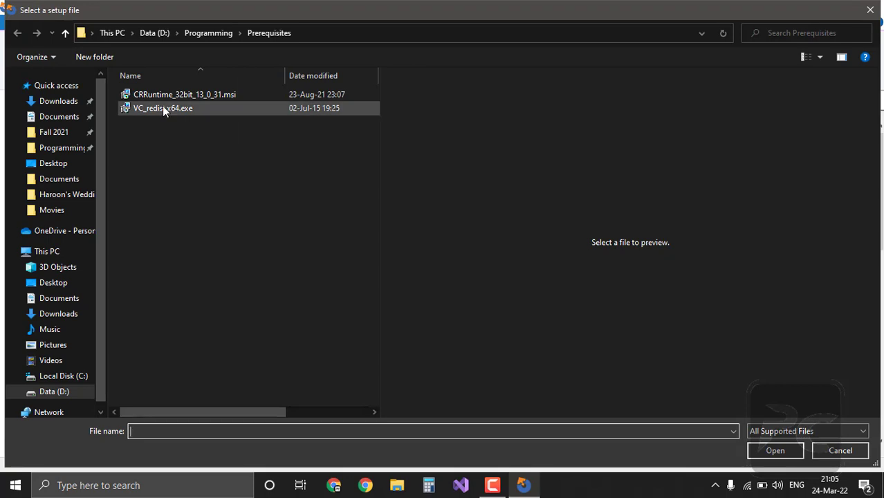
click(163, 108)
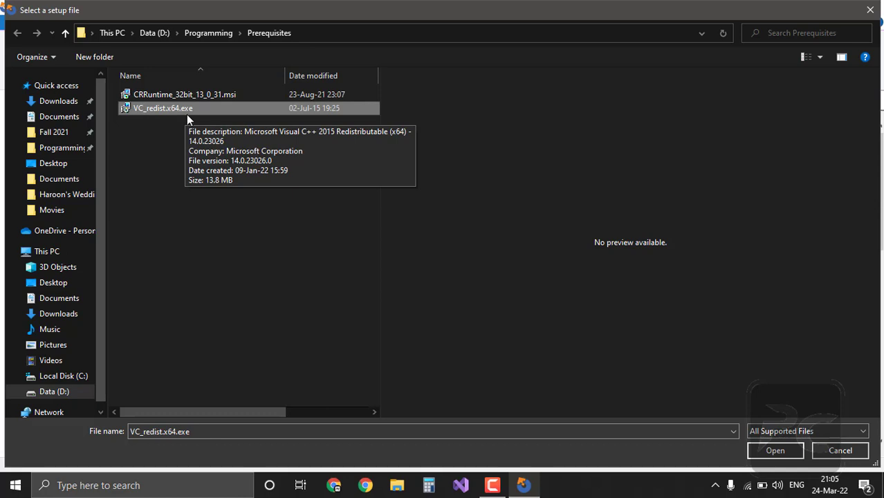
click(761, 452)
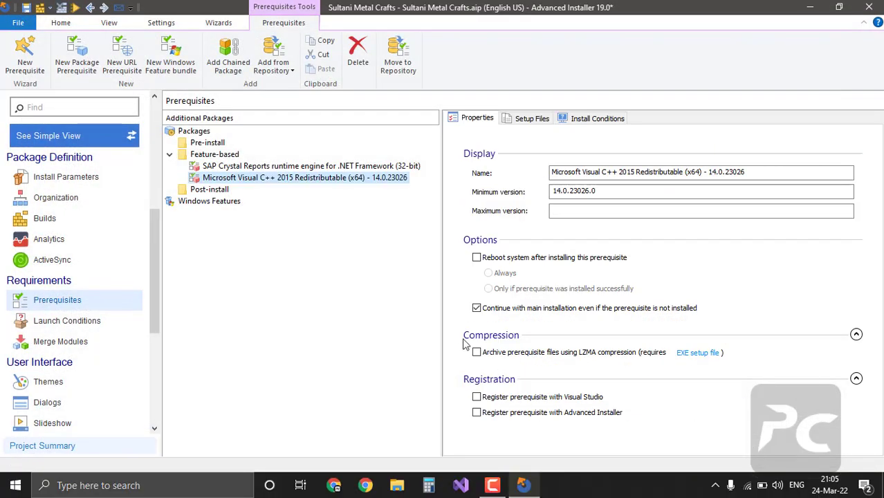
Step: Start another package prerequisite, then cancel the setup file selection
right_click(215, 158)
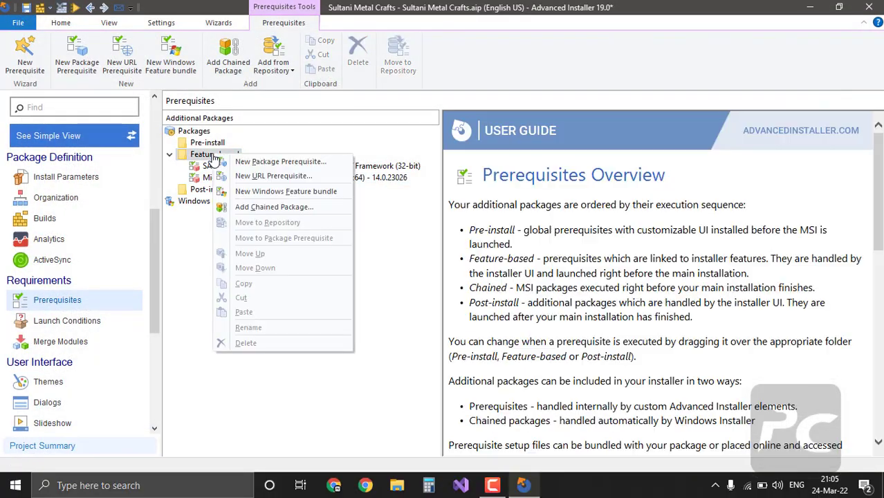
click(234, 161)
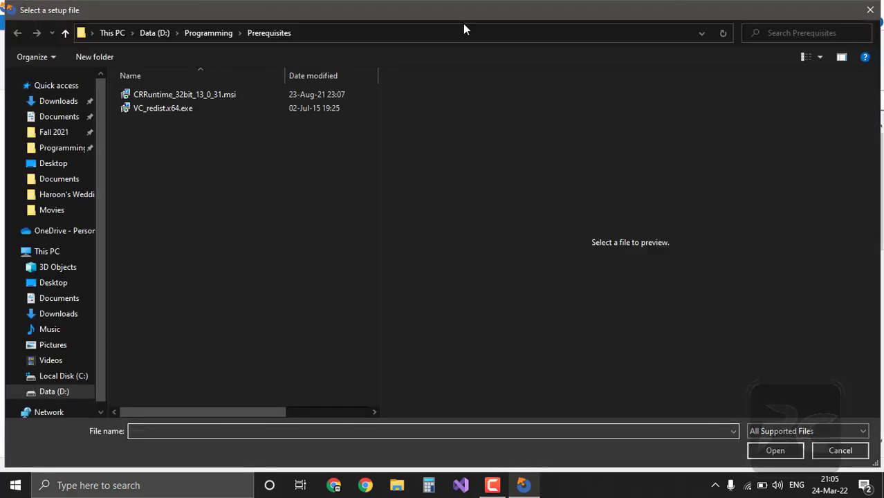
click(865, 14)
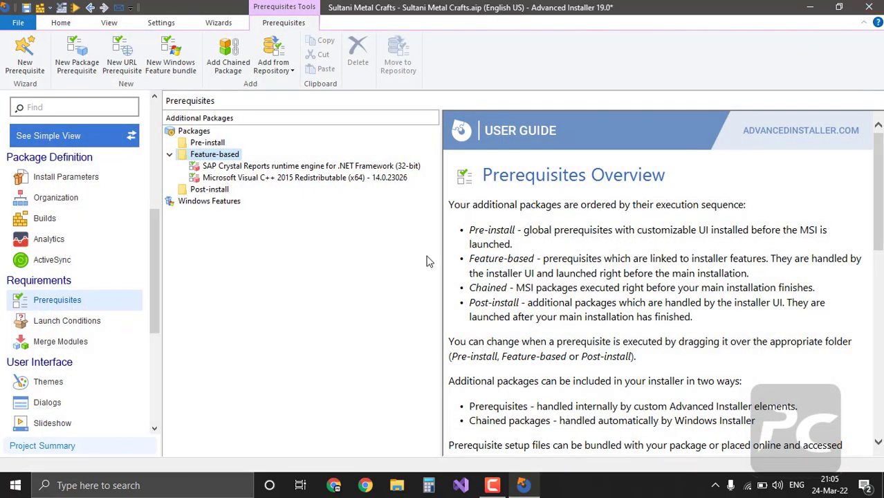
drag(158, 262, 155, 292)
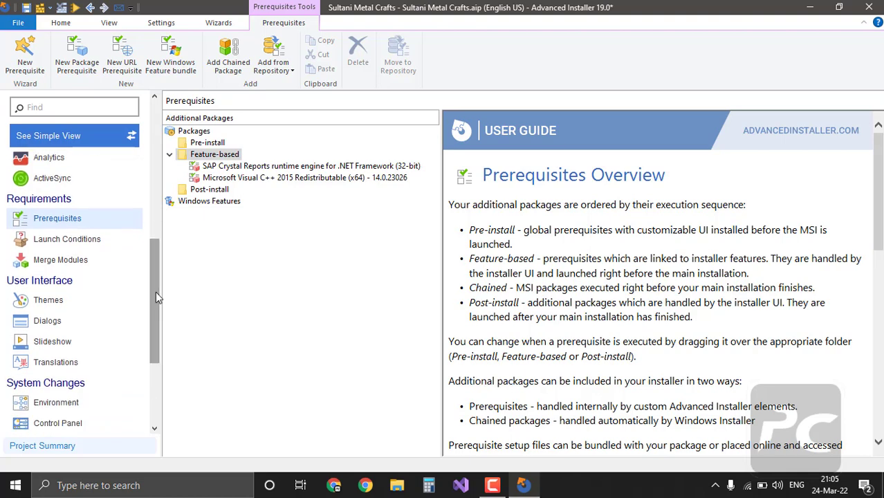
Step: Preview Air Breeze, White and Flat, Azure, and Modern Water Fairy themes, ending on Red Ilusia
click(61, 302)
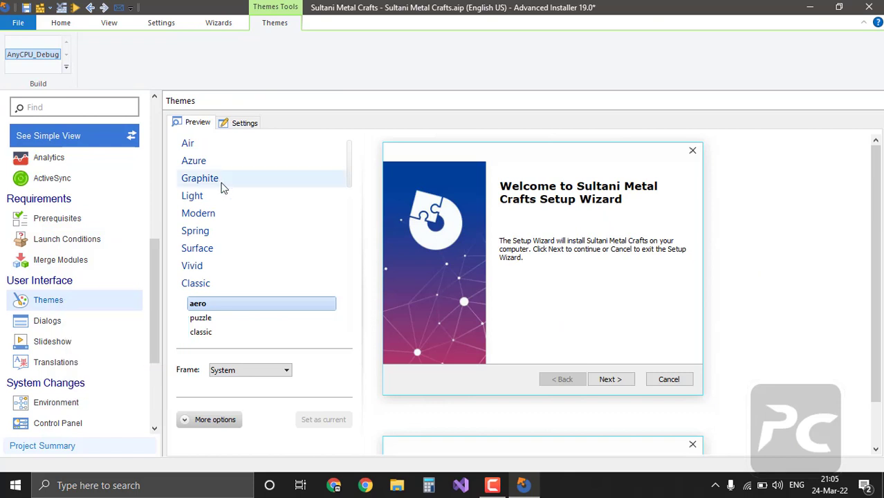
click(199, 146)
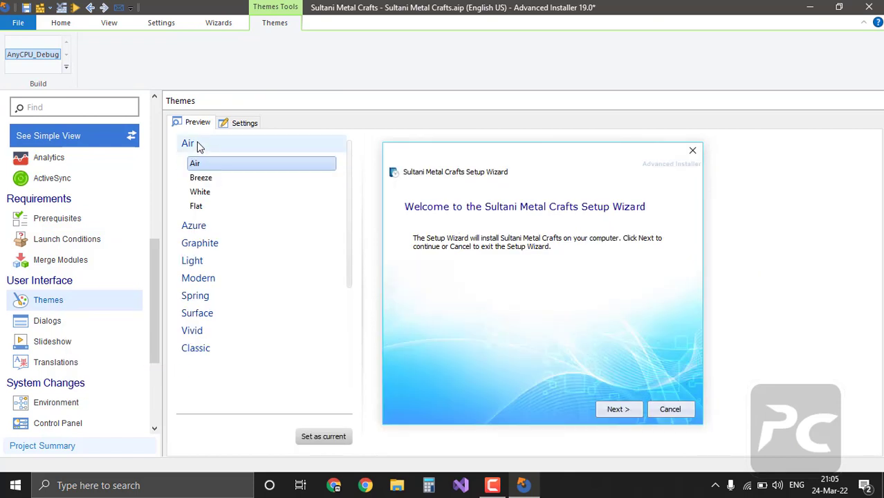
click(220, 180)
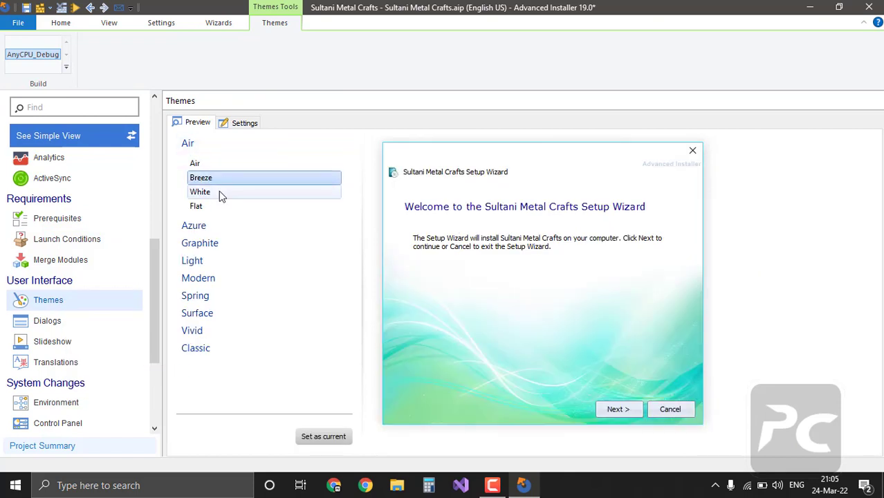
click(219, 192)
click(219, 206)
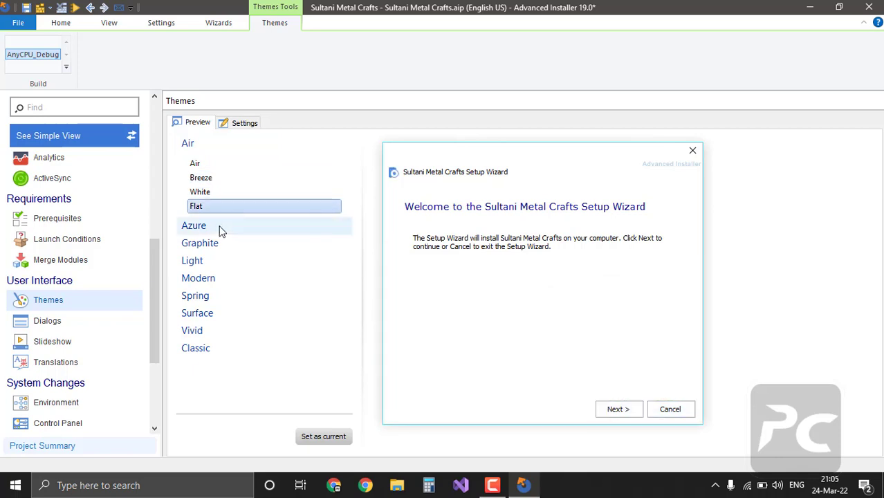
click(222, 231)
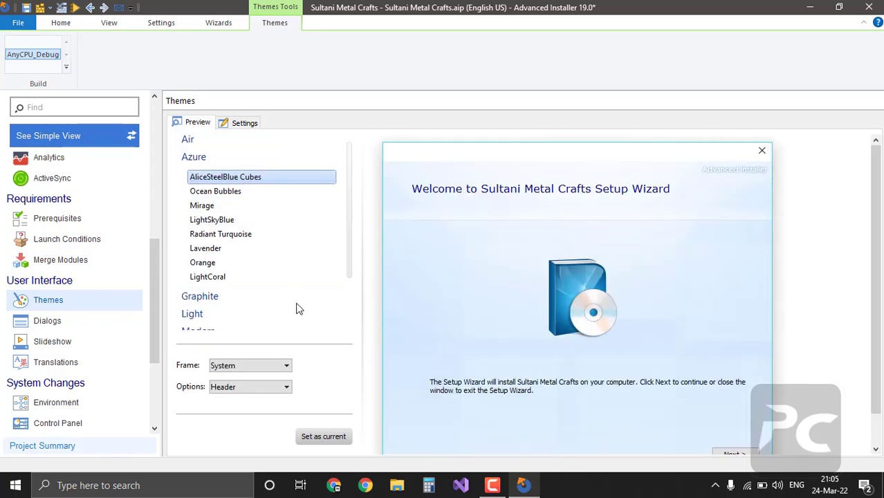
scroll(294, 307, down, 3)
click(215, 253)
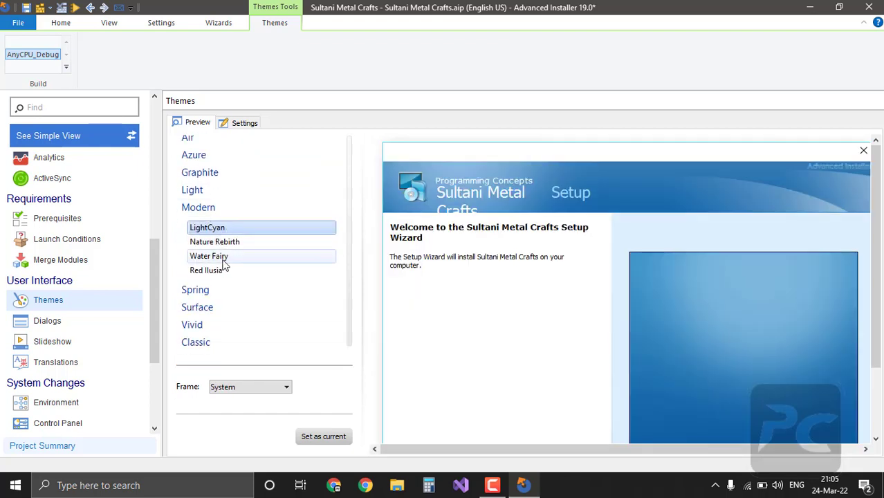
click(223, 263)
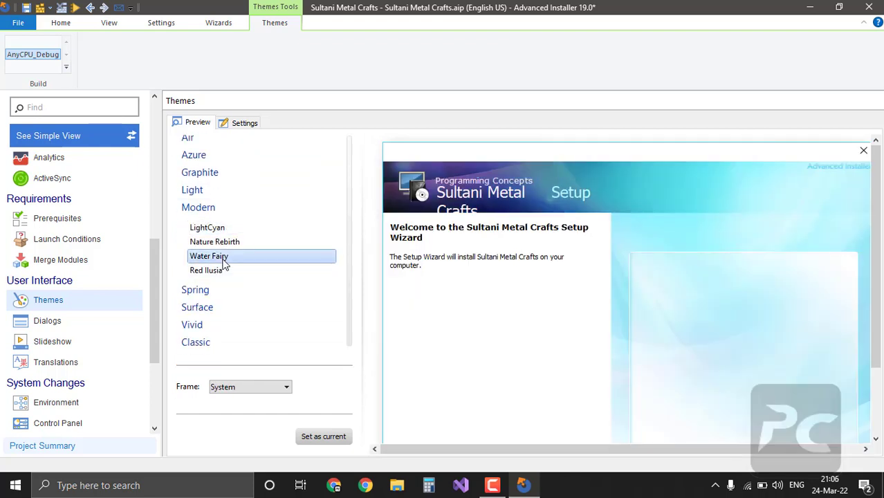
click(221, 273)
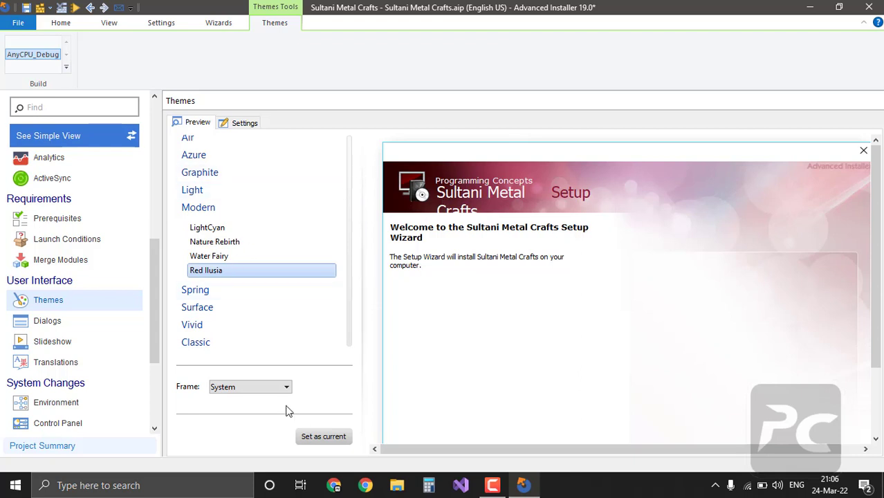
Step: Make Red Ilusia the current setup wizard theme
click(322, 437)
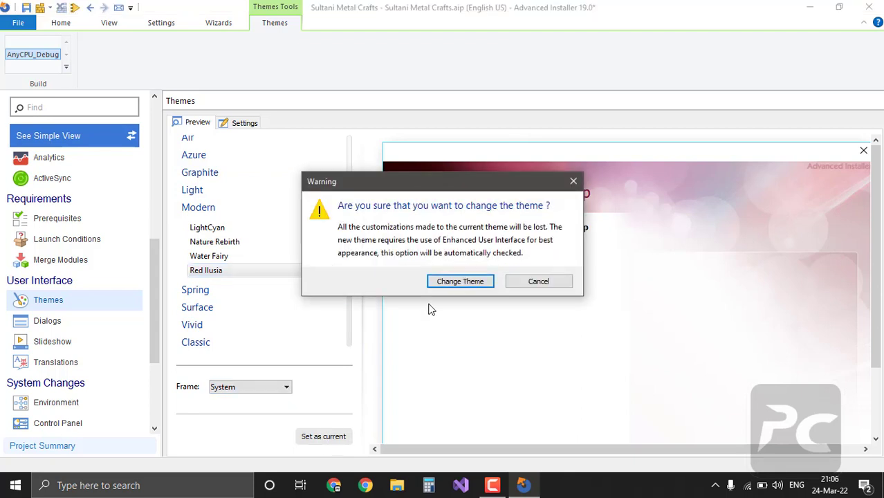
click(458, 282)
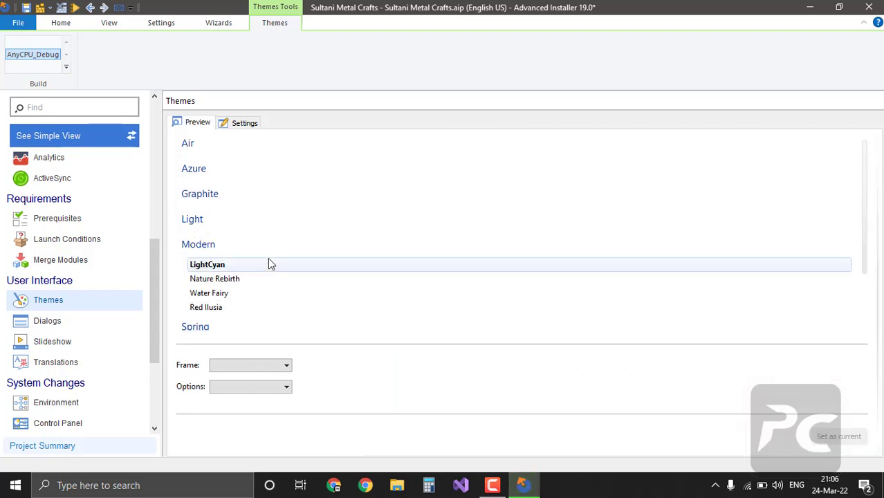
scroll(269, 258, down, 2)
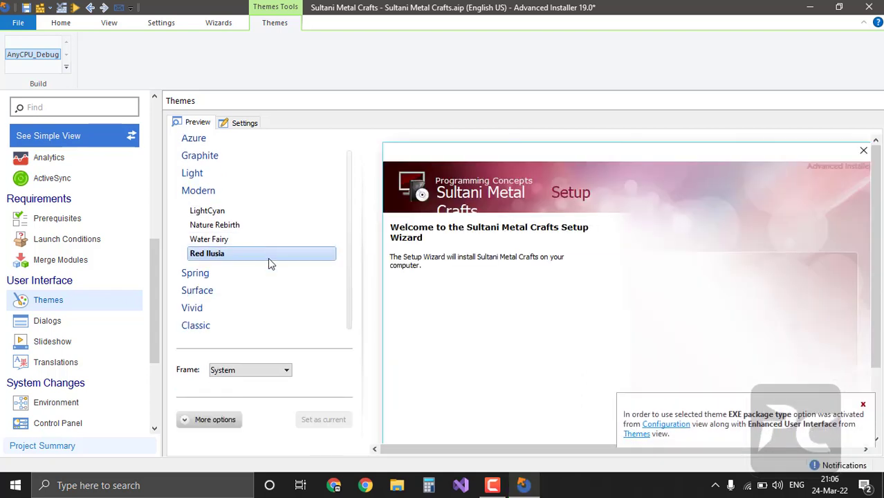
Step: Replace the theme's LogoIcon image with Desktop\Kachra\SMC.ico
click(205, 421)
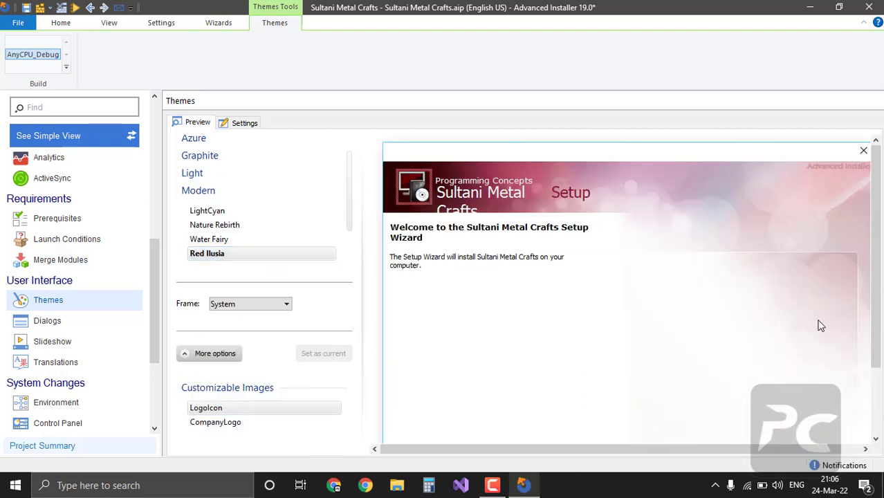
mouse_move(877, 286)
mouse_down()
mouse_move(879, 337)
mouse_move(880, 289)
mouse_up()
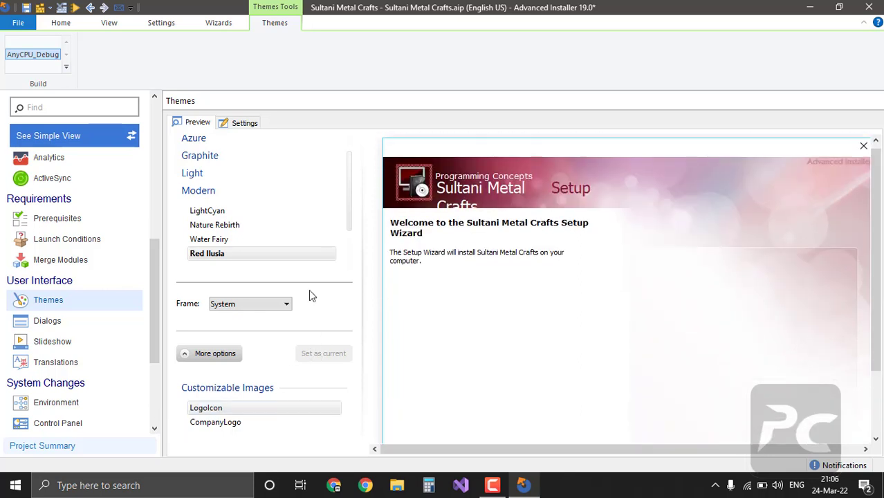
double_click(219, 410)
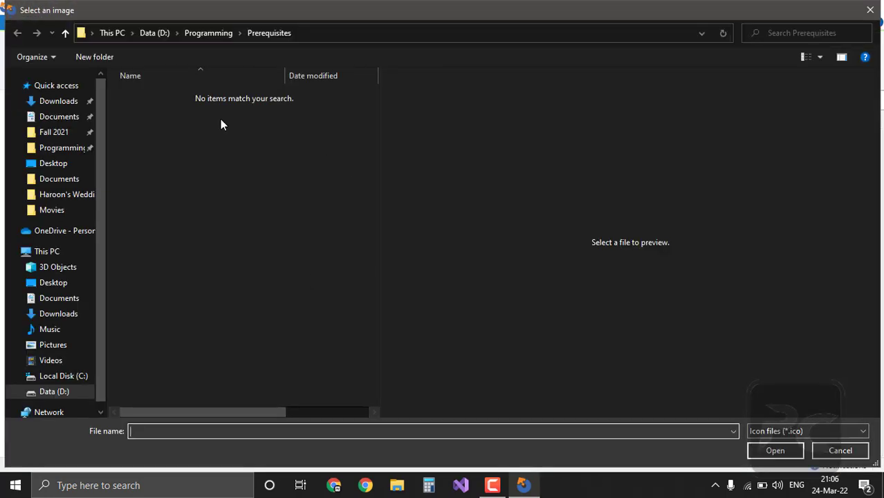
click(49, 163)
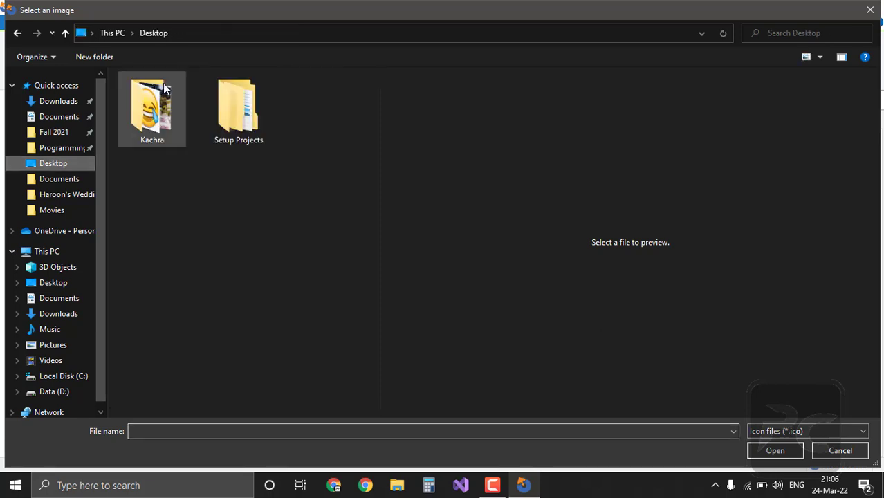
click(228, 102)
double_click(227, 101)
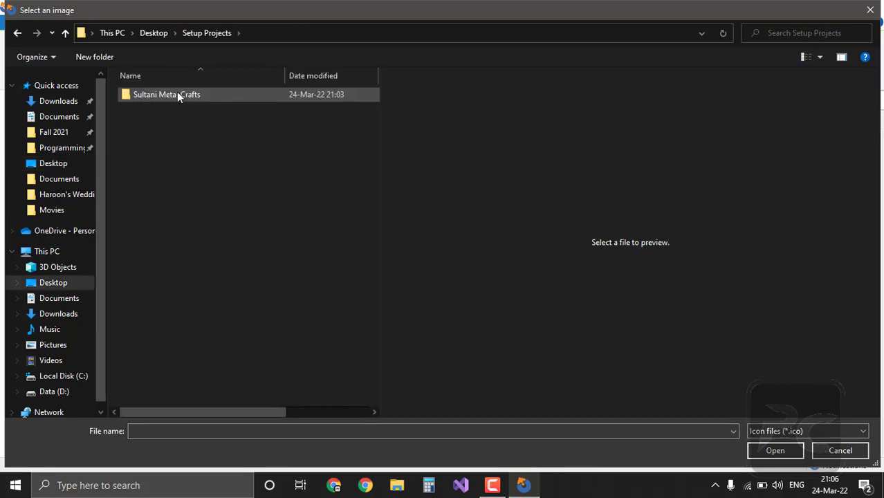
click(177, 92)
click(177, 92)
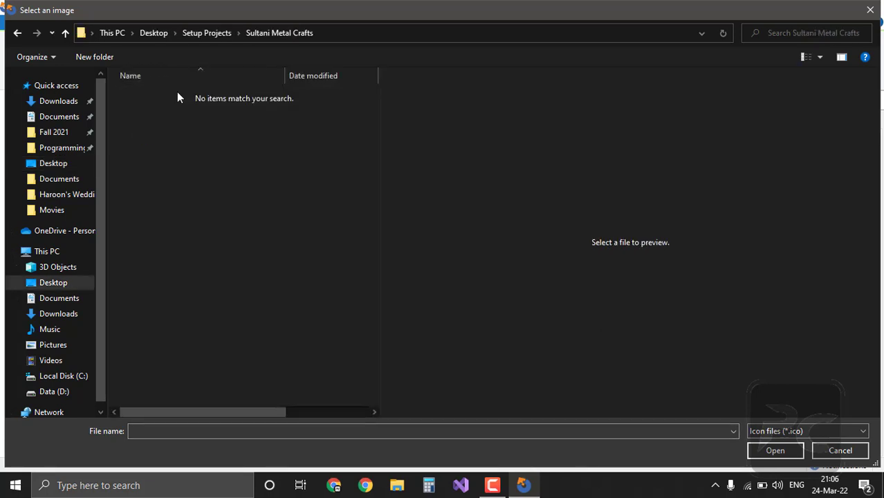
click(147, 33)
double_click(143, 116)
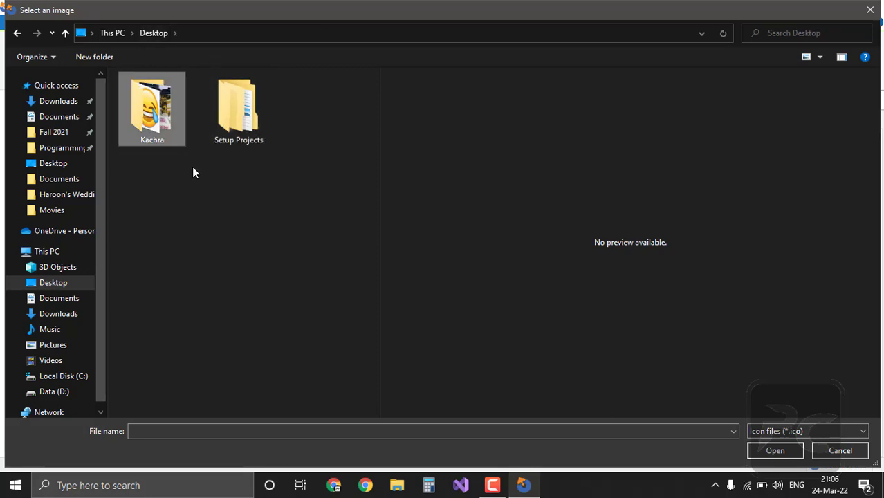
double_click(215, 269)
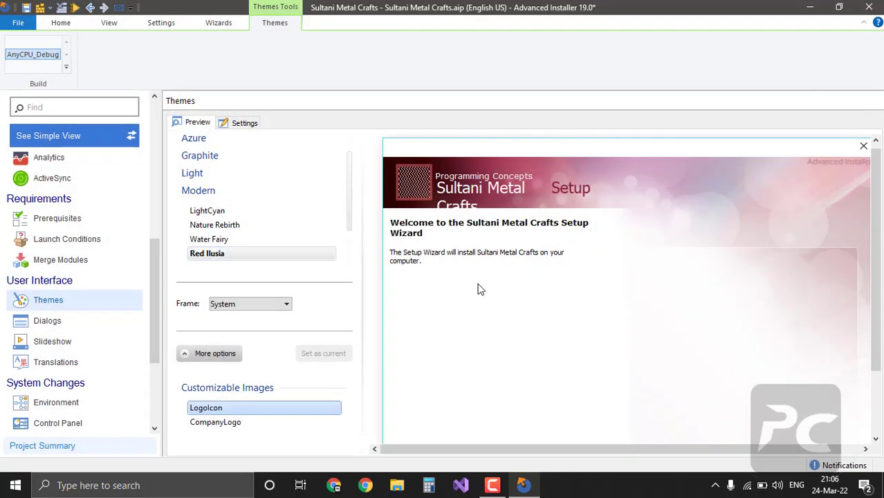
Step: Set the CompanyLogo image to 'WhatsApp Image 2022-02-24 at 1.16.34 PM.jpeg', the SMC banner
click(222, 429)
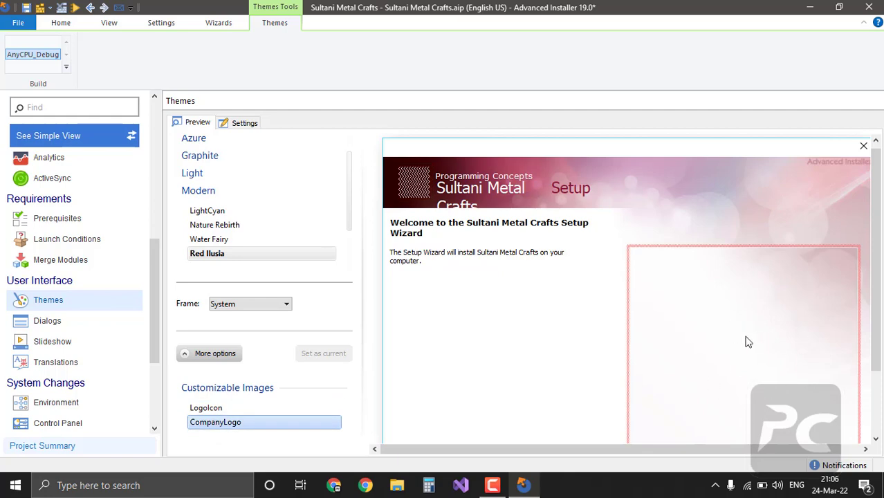
double_click(214, 429)
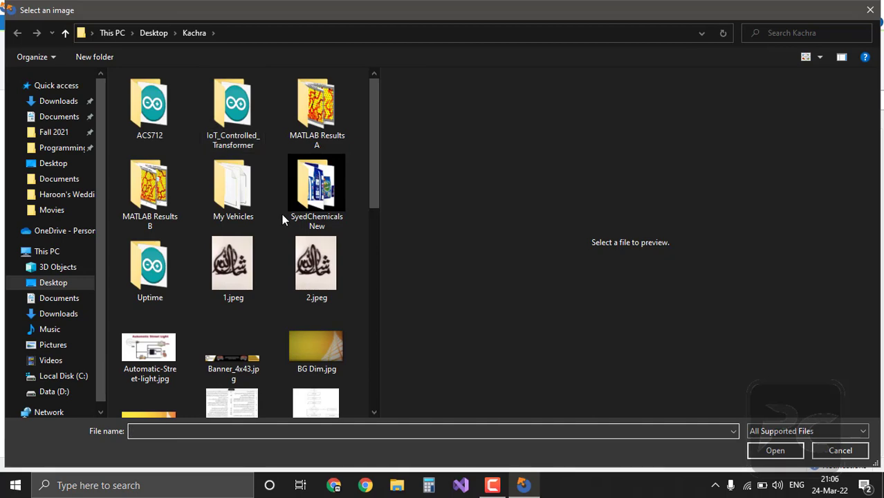
scroll(281, 214, down, 5)
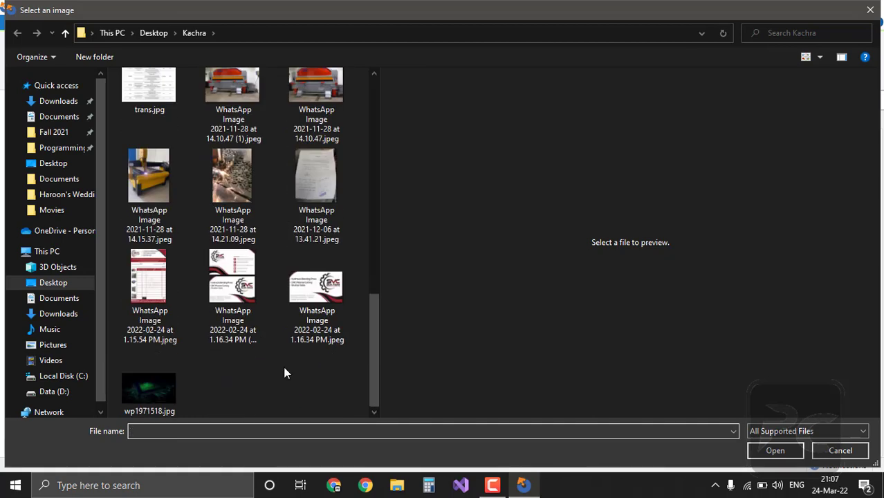
scroll(286, 342, up, 2)
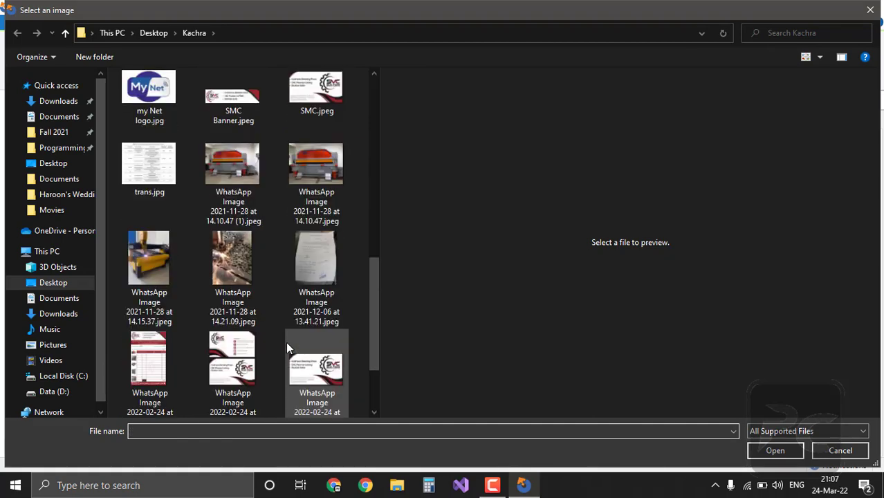
scroll(288, 347, up, 2)
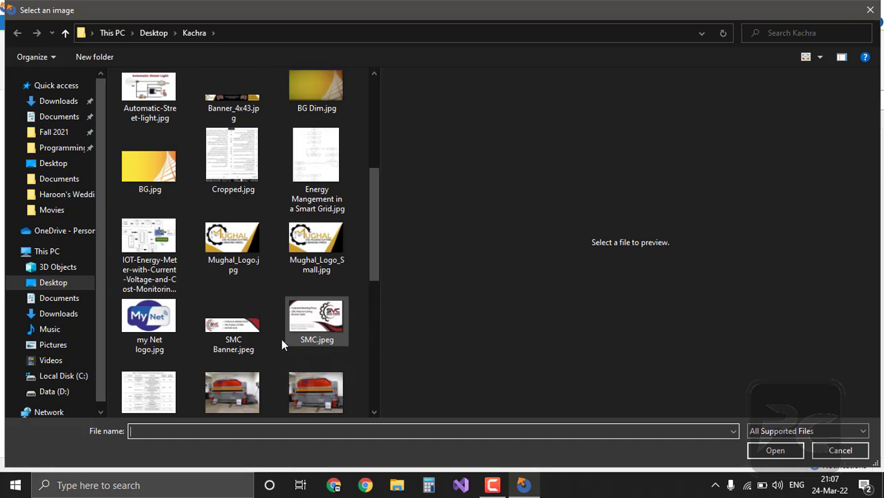
scroll(270, 295, up, 2)
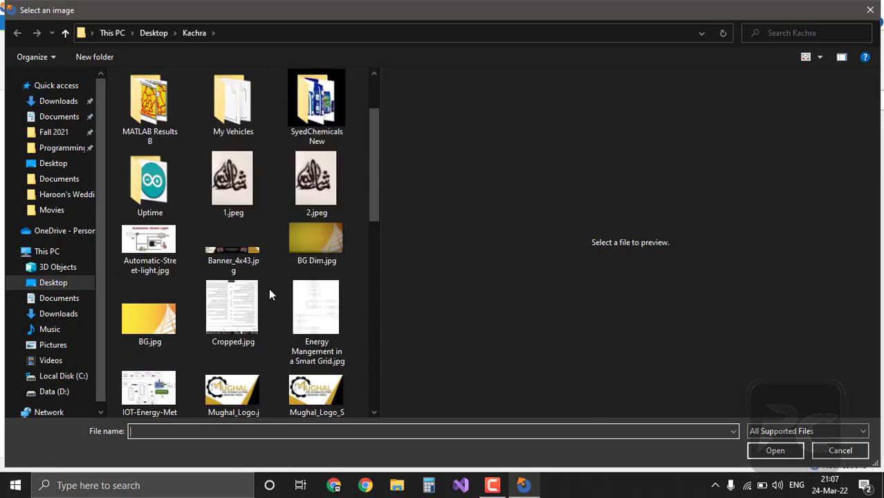
scroll(275, 310, up, 2)
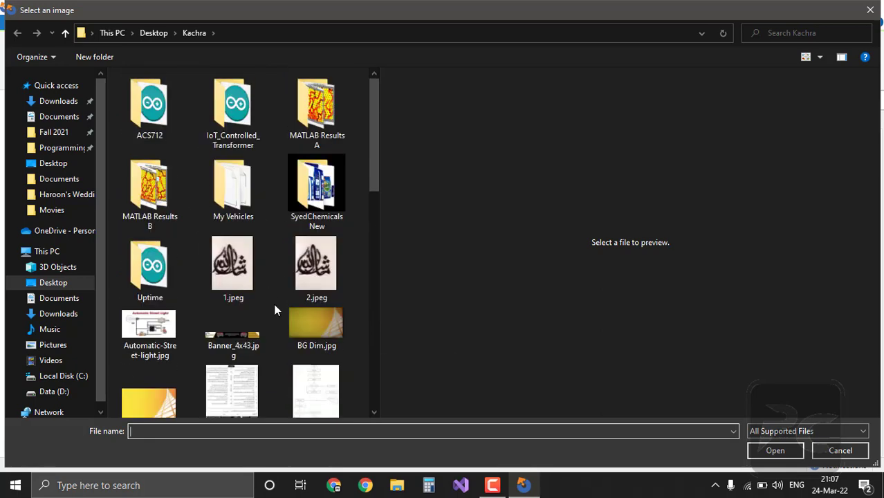
scroll(275, 310, down, 10)
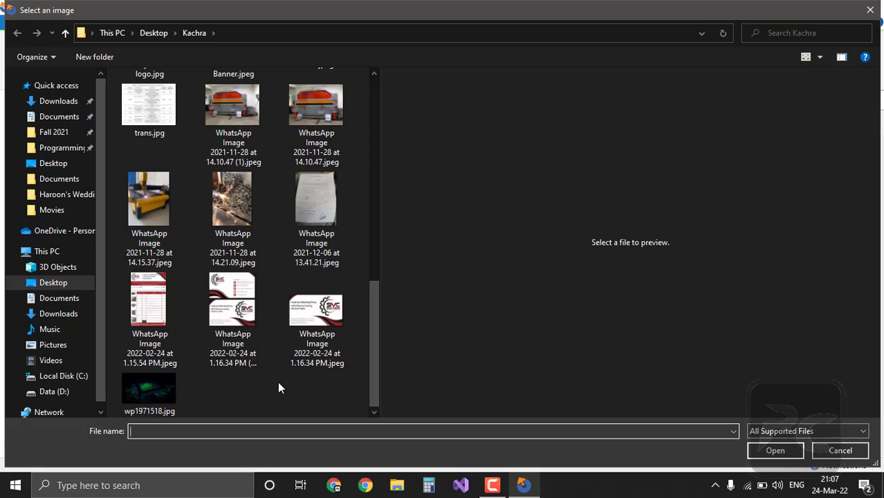
scroll(278, 387, up, 8)
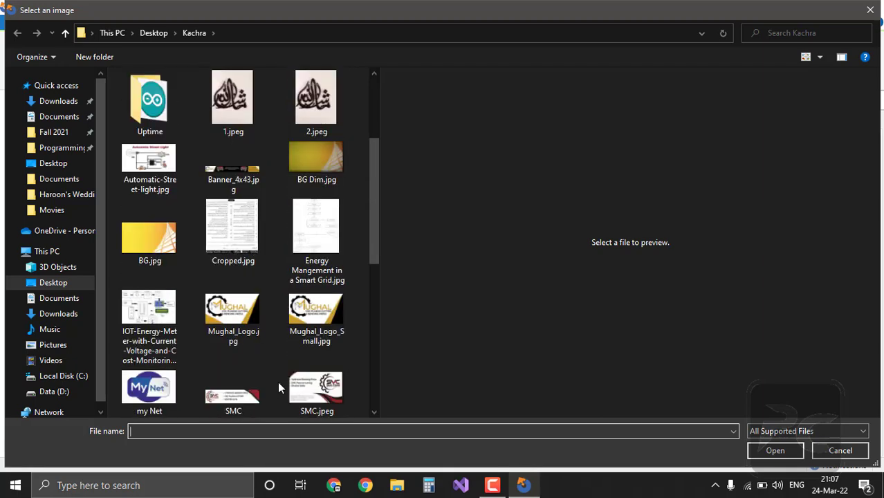
scroll(278, 381, up, 2)
scroll(277, 381, down, 10)
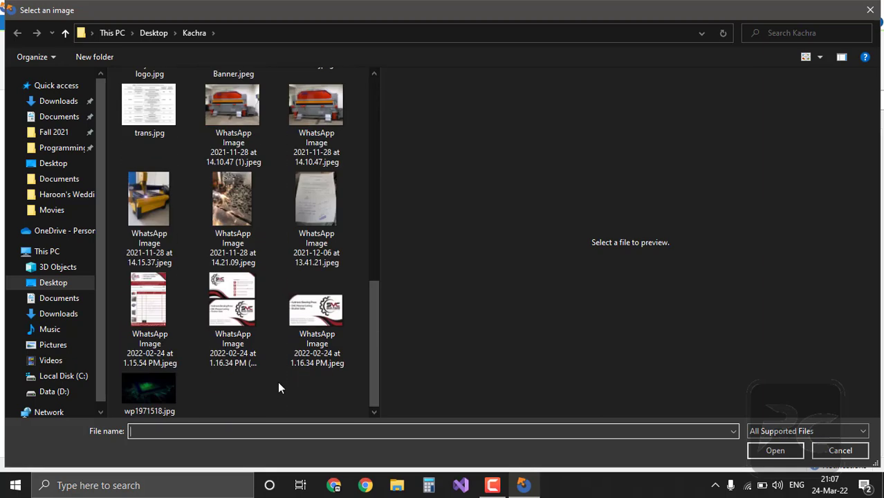
click(307, 319)
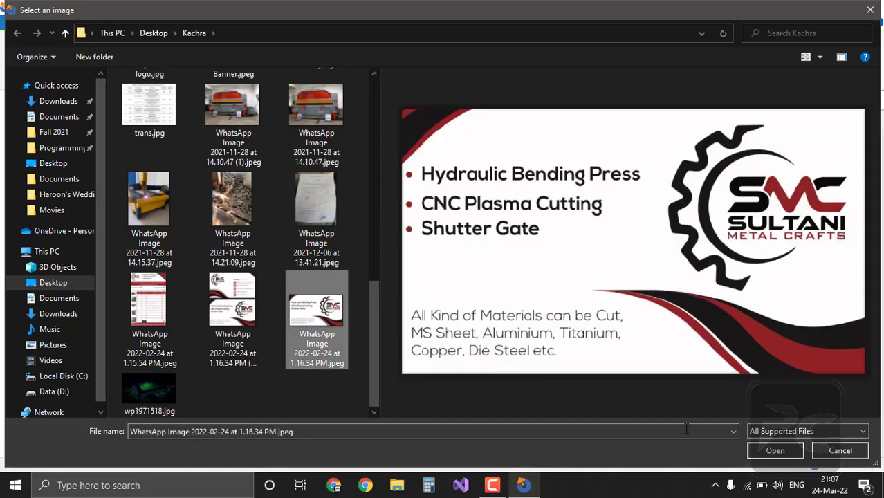
click(773, 451)
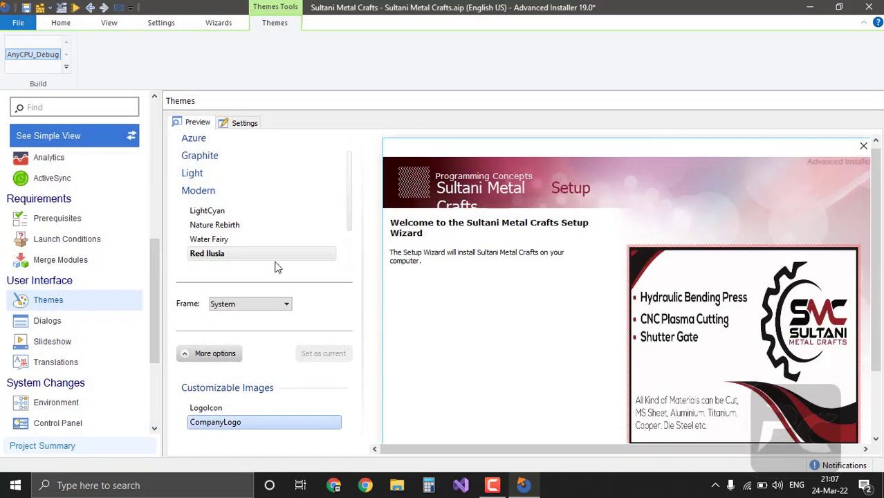
scroll(276, 265, up, 1)
Step: Set Enhanced User Interface to 'Always (install, uninstall and maintenance)' in the theme settings
click(242, 123)
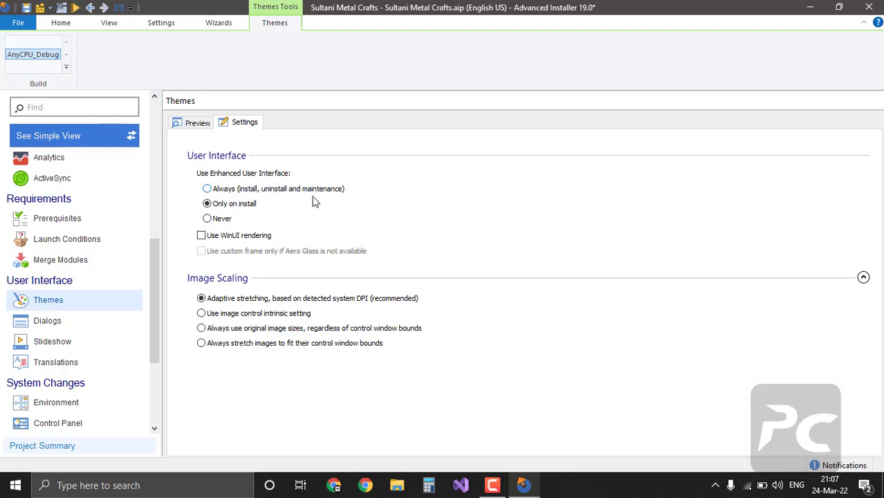
click(247, 197)
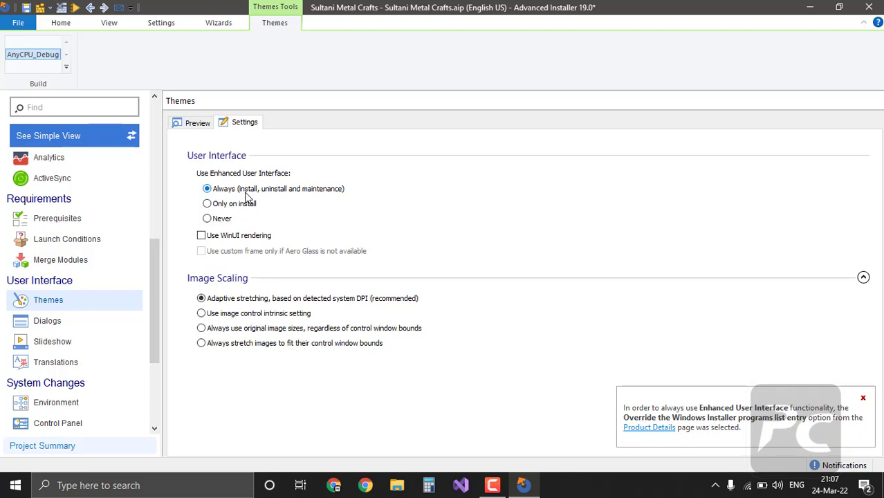
click(184, 126)
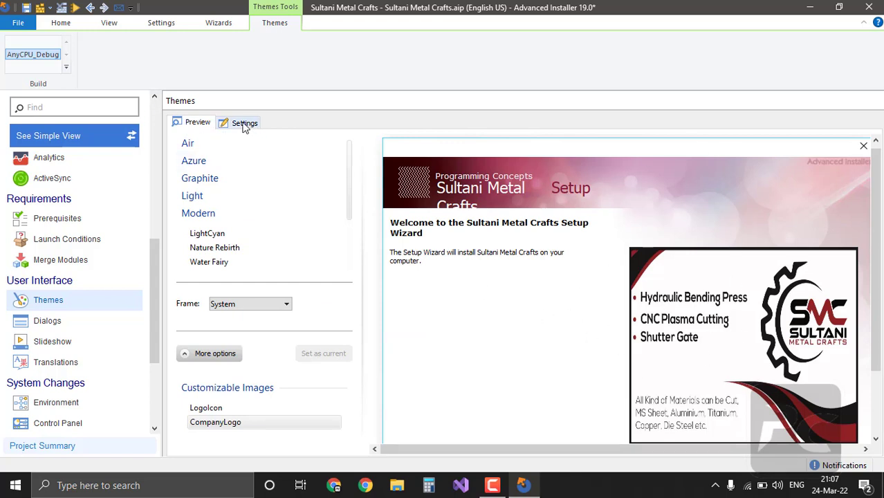
Step: Open WelcomeDlg under First Time Install in the dialog editor, upgrading the project when prompted
click(57, 321)
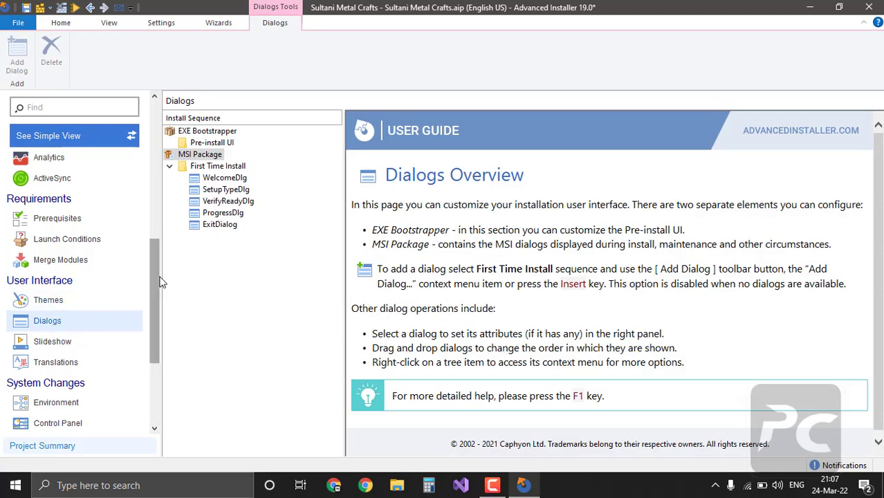
click(227, 170)
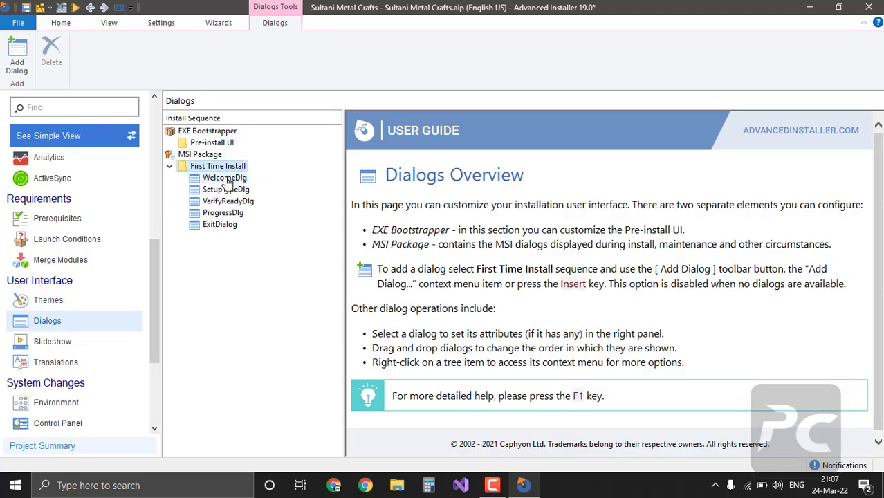
click(225, 178)
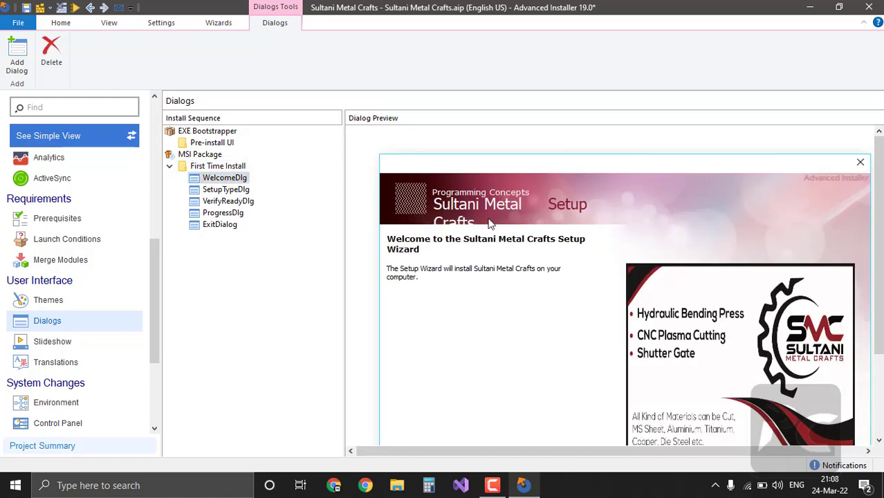
scroll(489, 223, down, 3)
scroll(458, 148, up, 2)
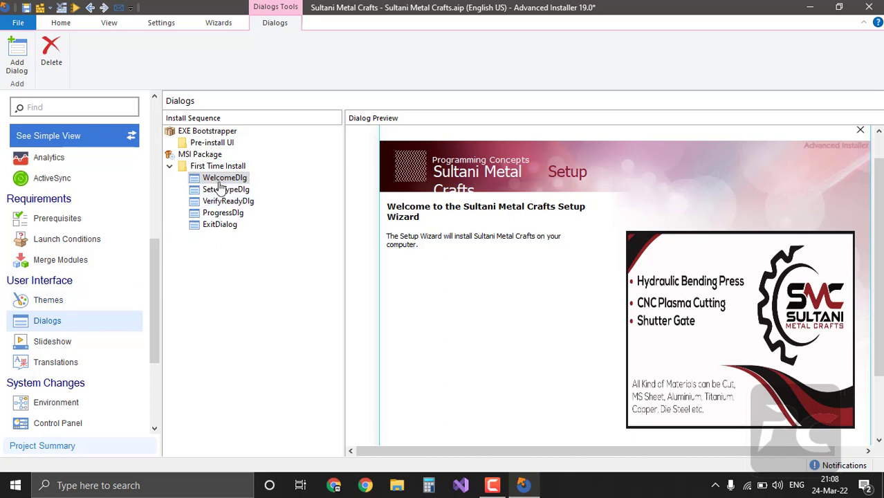
right_click(234, 181)
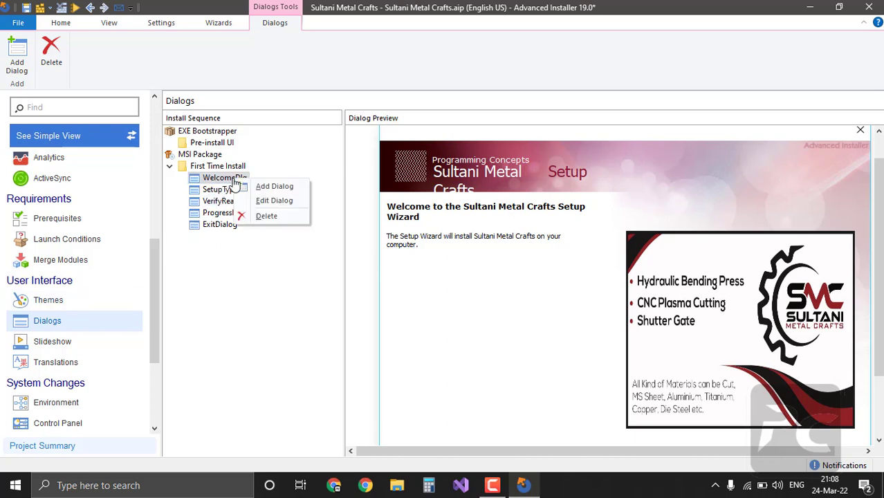
click(271, 202)
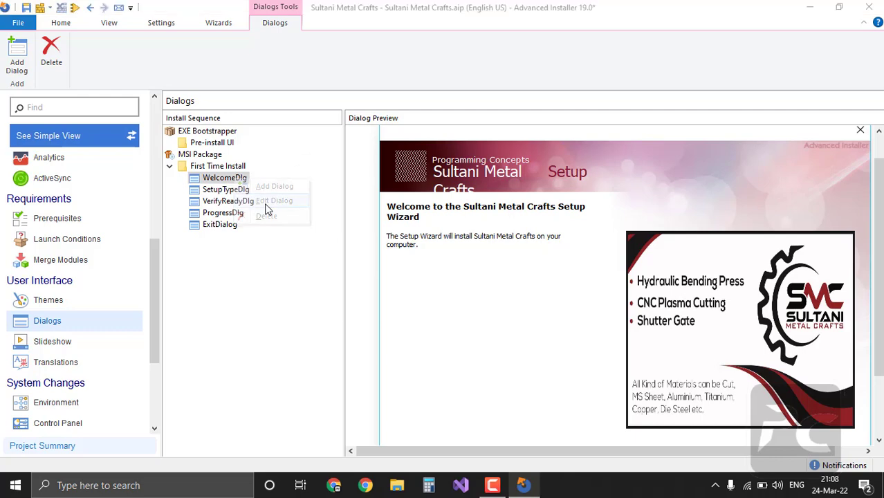
click(491, 295)
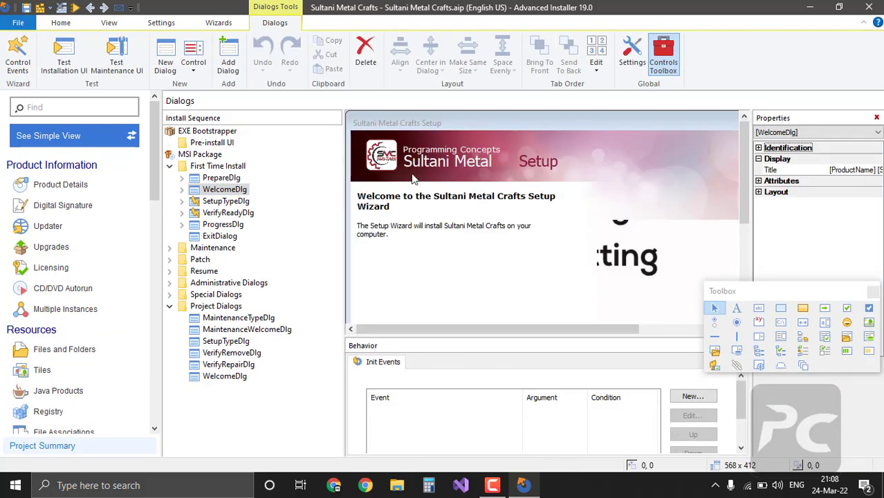
Step: Widen the banner's product name text so 'Sultani Metal Crafts' fits in full
click(436, 164)
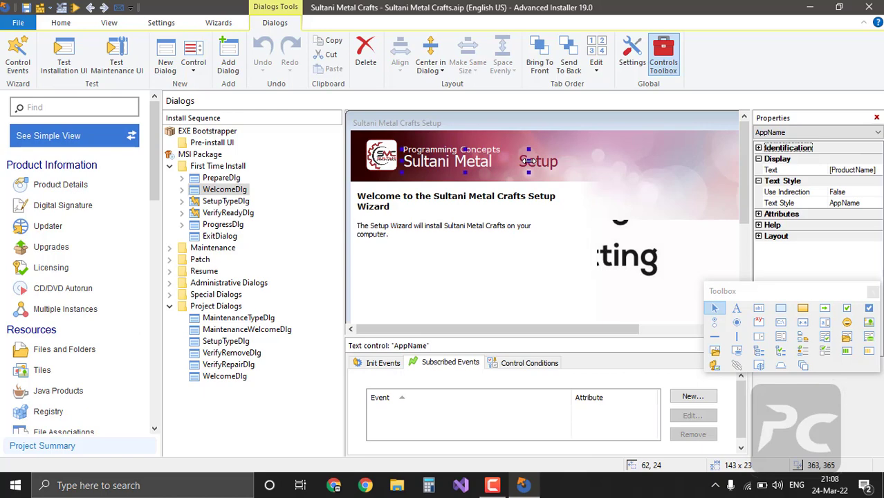
drag(527, 161, 589, 164)
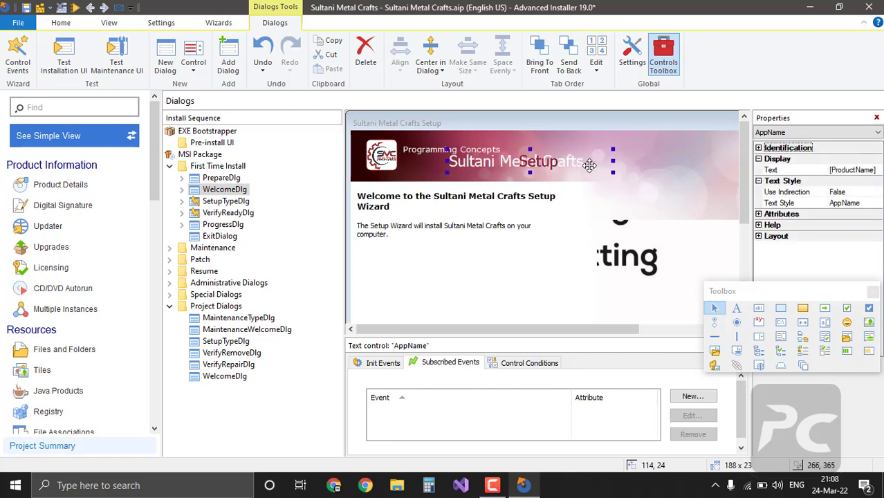
drag(500, 163, 457, 166)
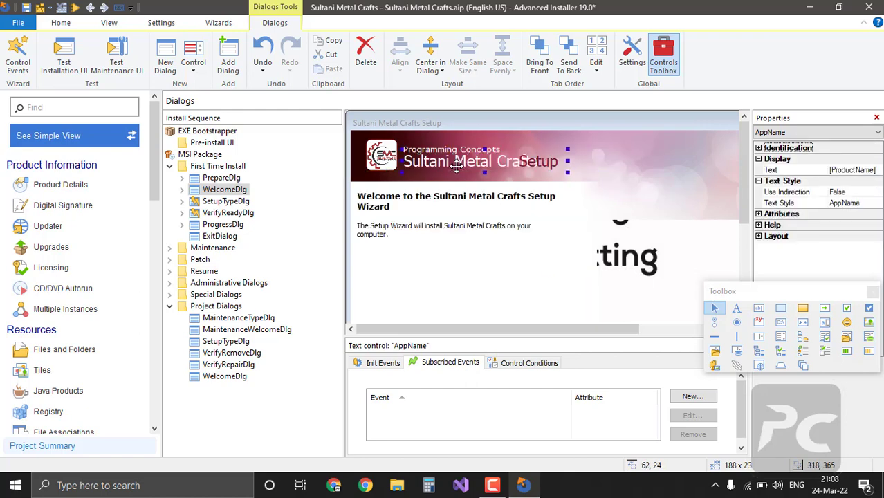
Step: Move the banner's 'Setup' text right, clear of the product name
click(627, 170)
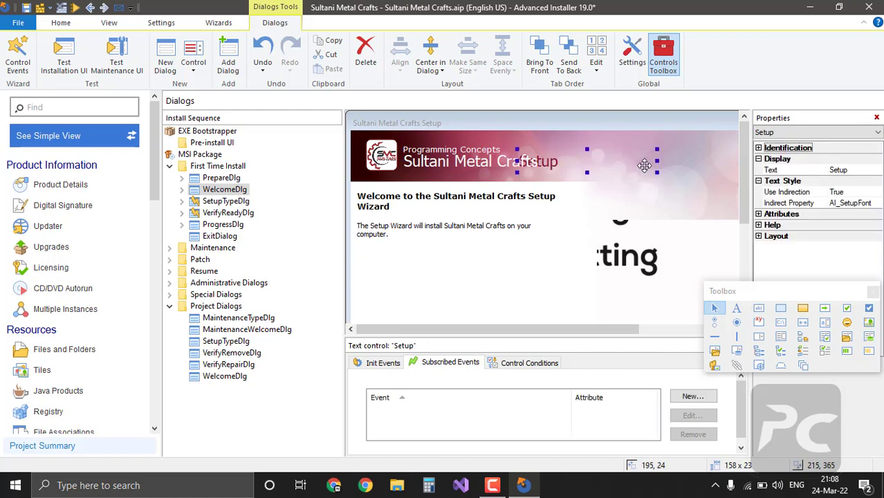
drag(648, 163, 686, 165)
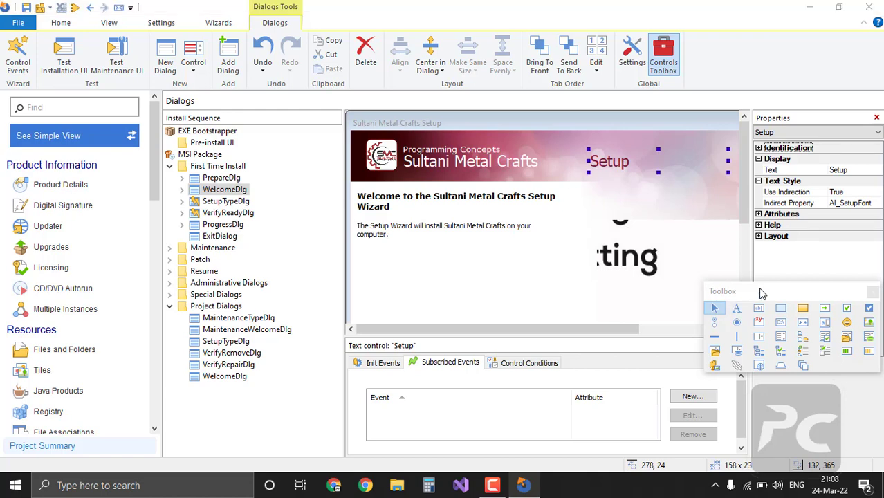
drag(761, 291, 514, 370)
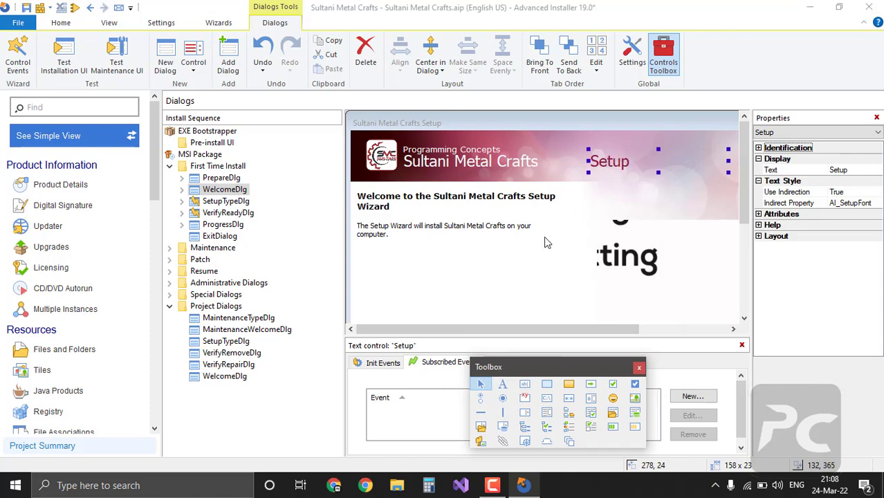
scroll(544, 247, down, 5)
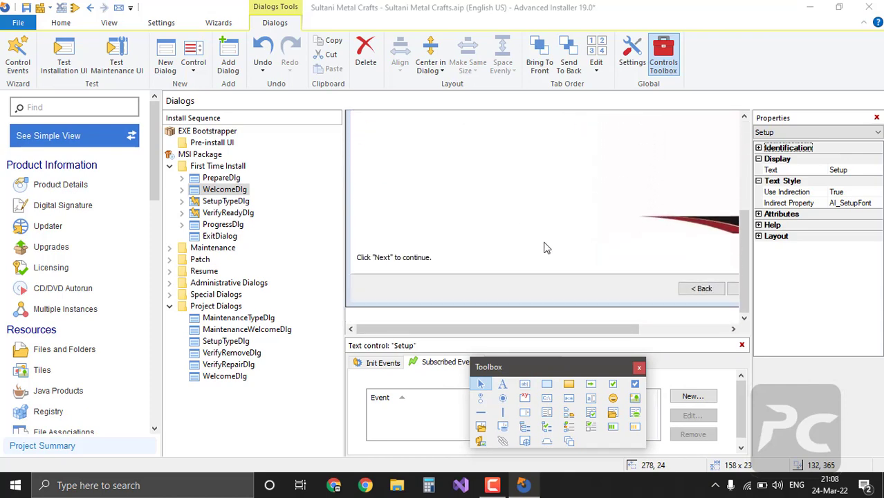
scroll(544, 247, up, 5)
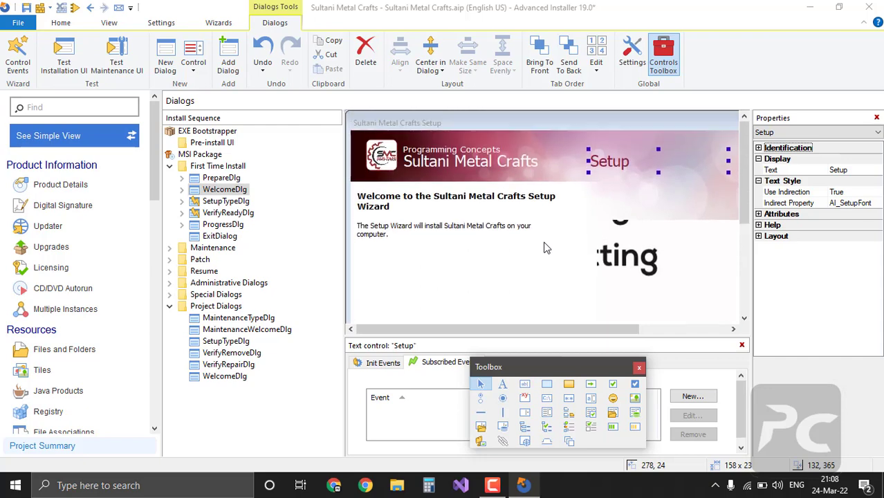
Step: Preview the First Time Install dialogs, from PrepareDlg through the setup completion dialog
click(222, 180)
click(222, 180)
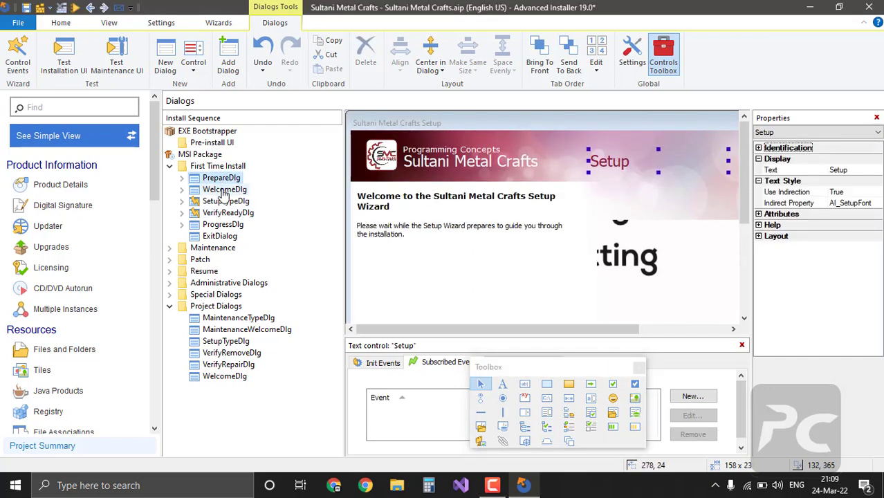
click(222, 191)
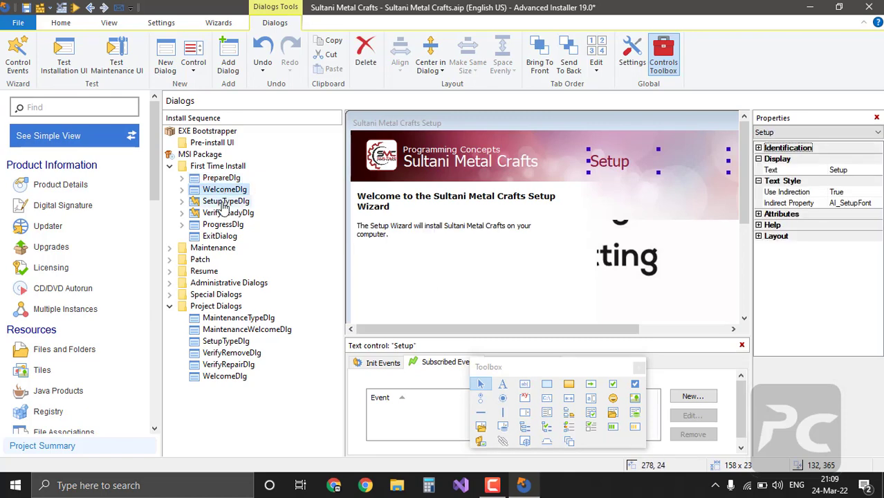
click(223, 203)
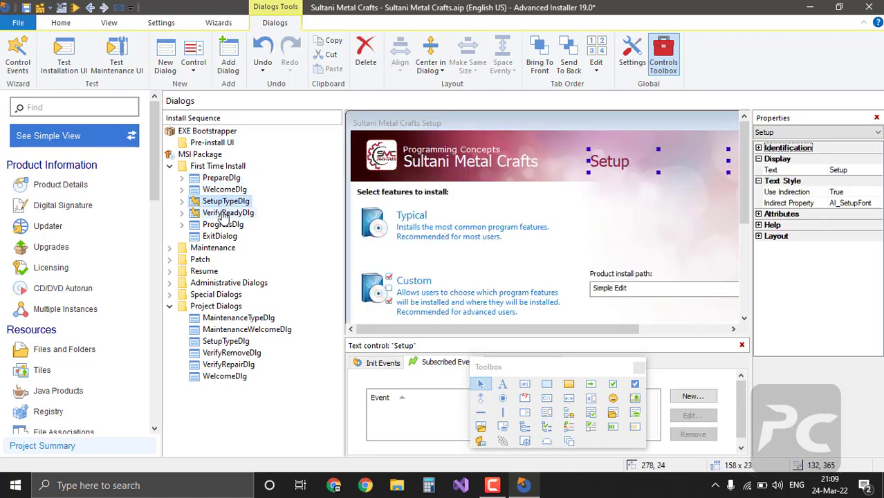
click(222, 214)
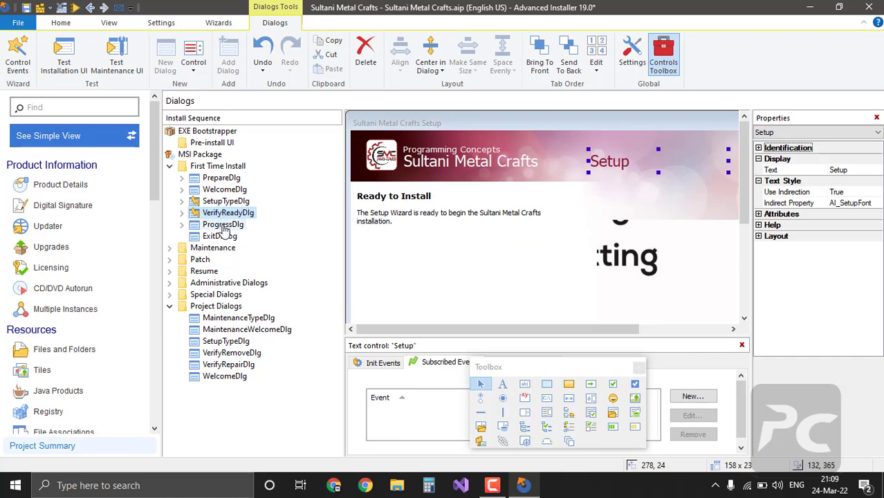
click(223, 226)
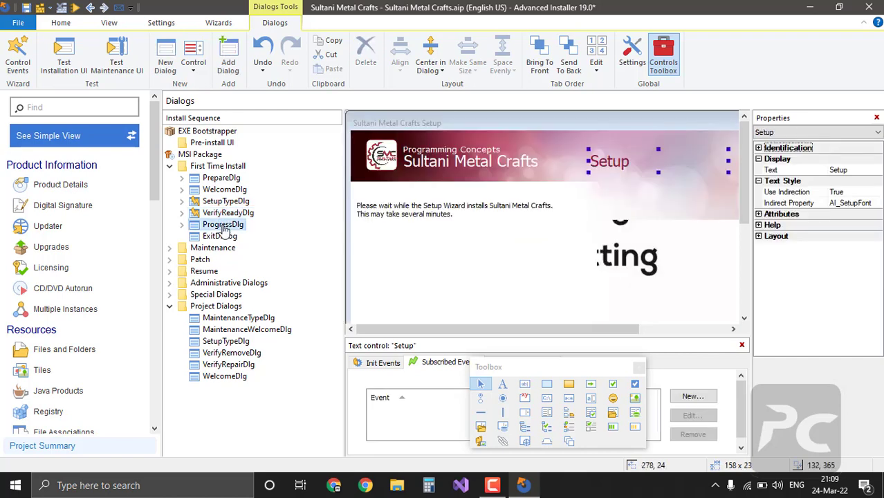
click(224, 237)
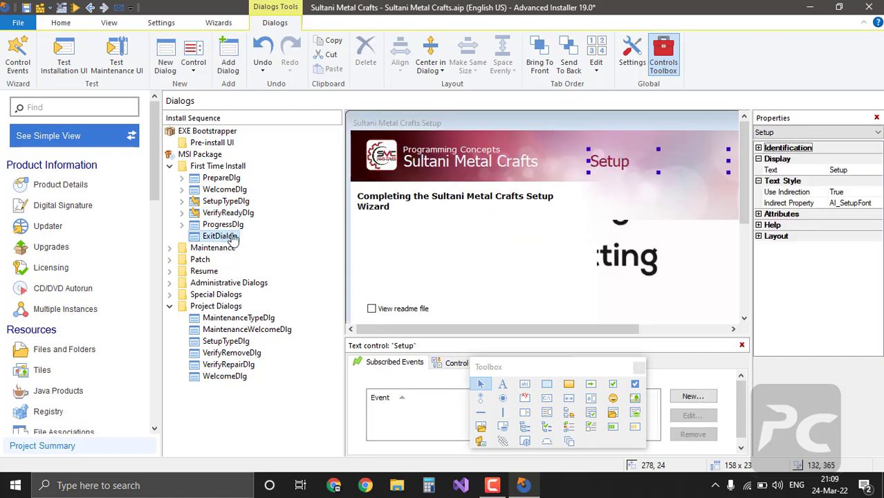
Step: Step through the maintenance dialogs and select the product-name title on VerifyRemoveDlg
click(230, 319)
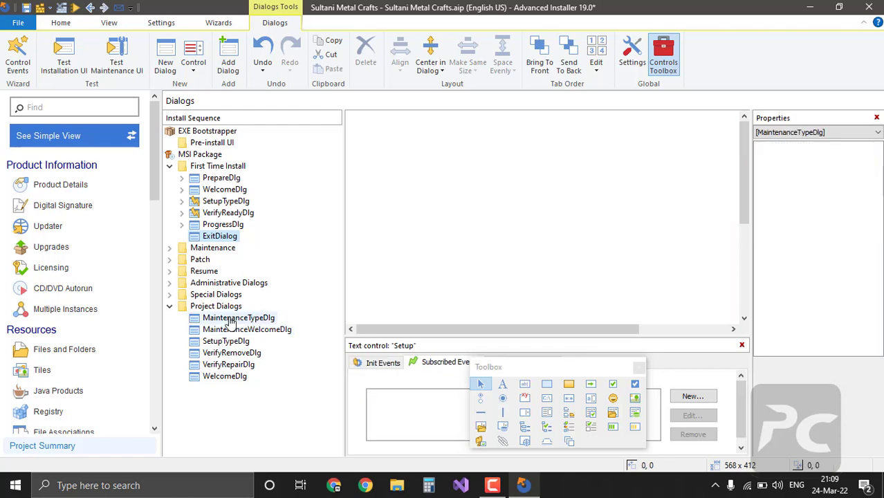
click(230, 331)
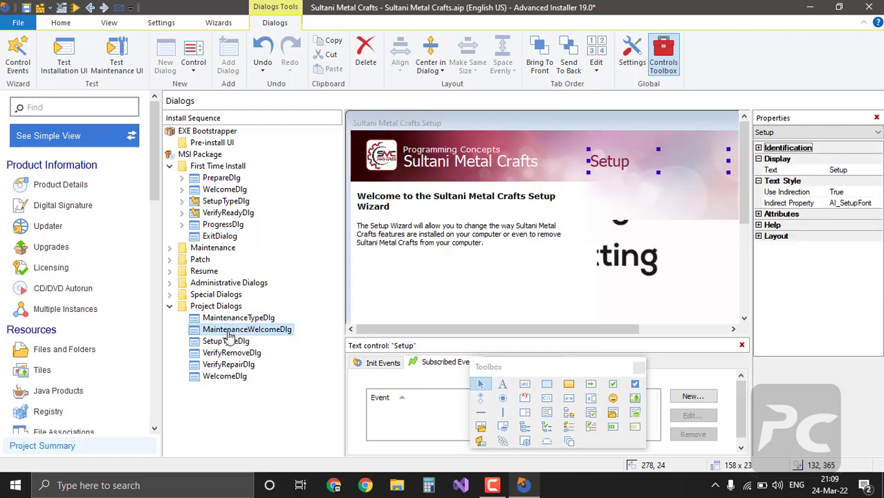
click(226, 341)
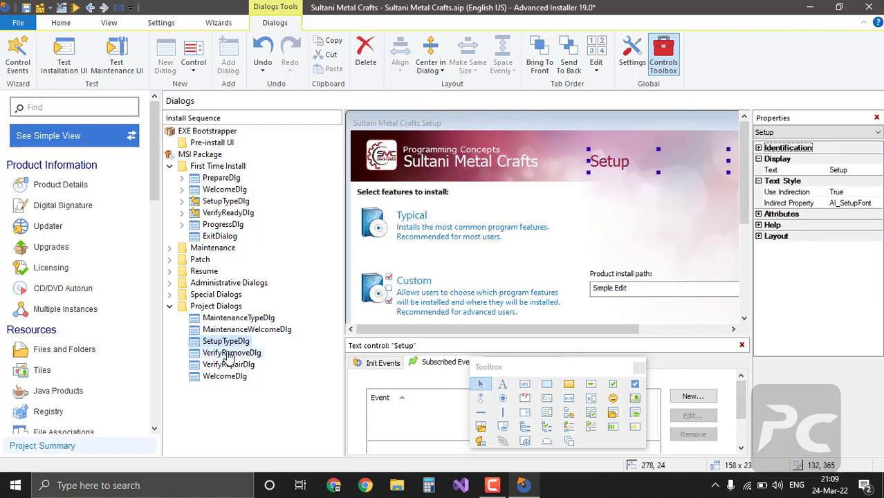
click(231, 354)
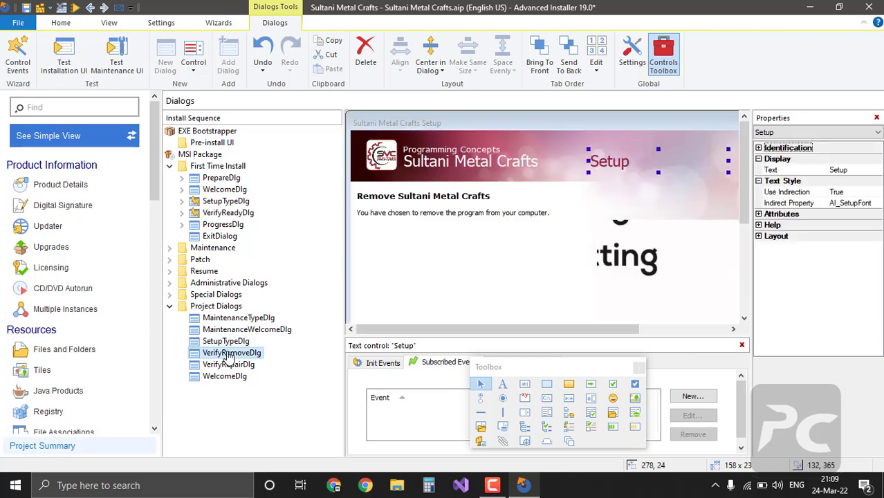
click(476, 165)
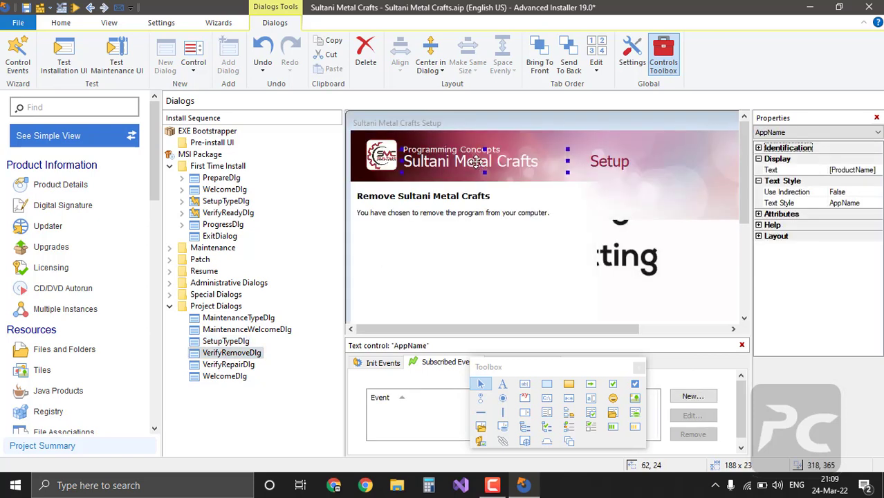
Step: Lower the Sultani Metal Crafts title on VerifyRemoveDlg by one pixel
drag(476, 163, 476, 168)
key(ctrl+z)
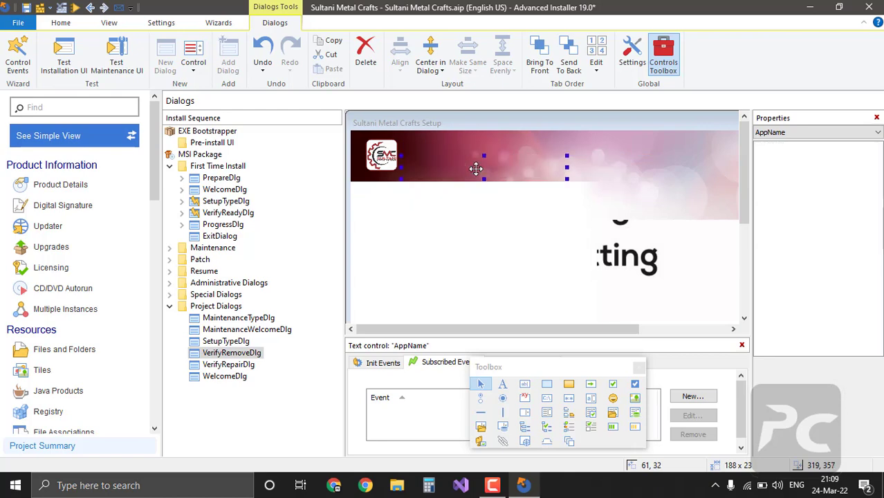
key(Down)
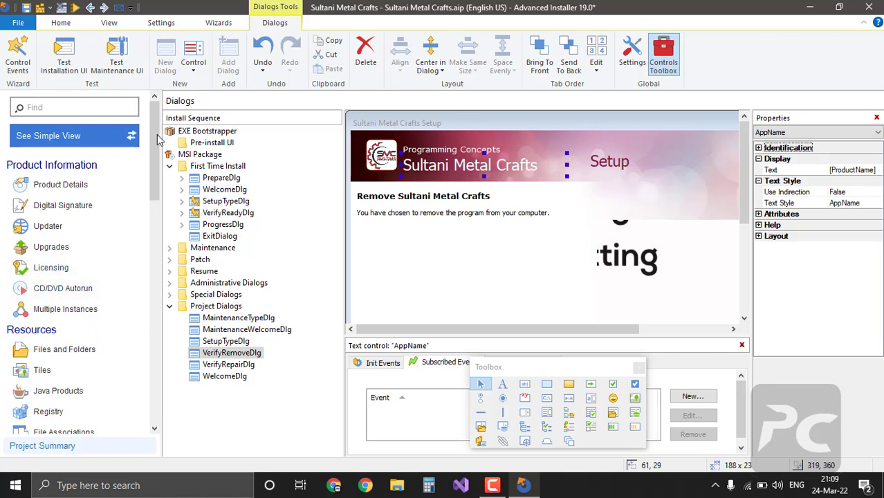
Step: Switch to the Home ribbon to show the project's build and run commands
drag(158, 141, 156, 114)
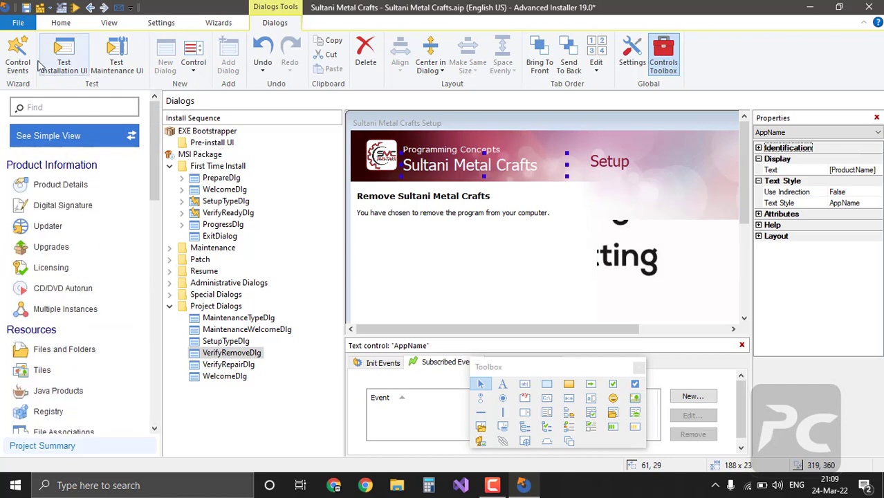
click(62, 25)
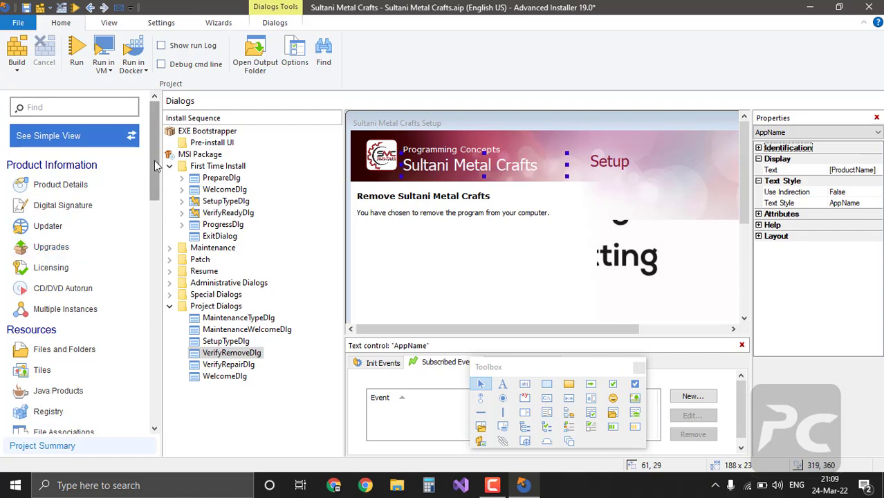
drag(154, 161, 151, 250)
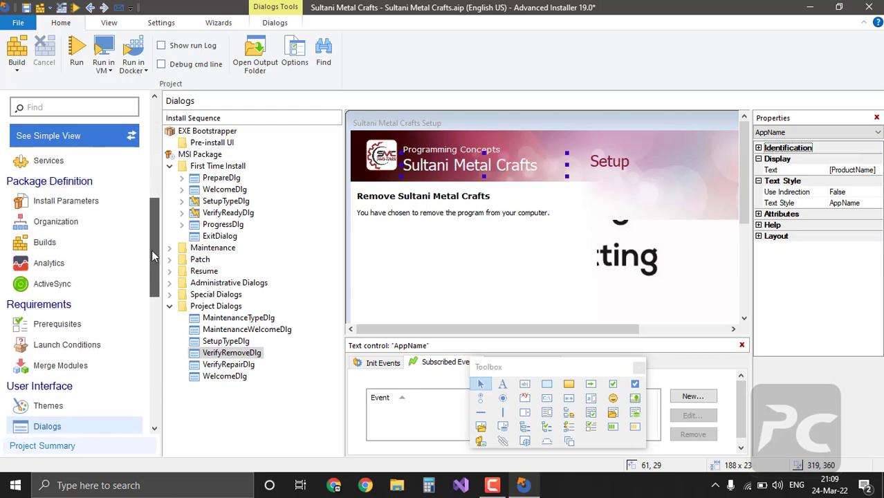
Step: On the Builds page, browse for the output folder and go to Setup Projects
click(81, 252)
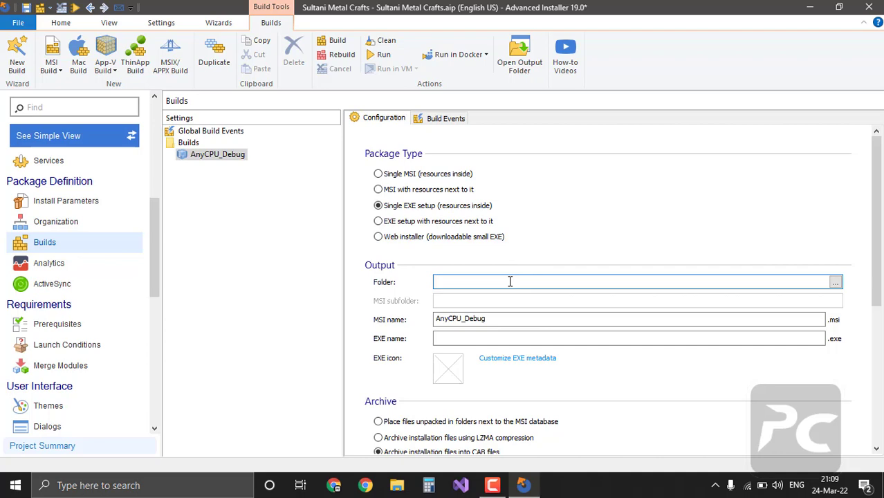
click(835, 285)
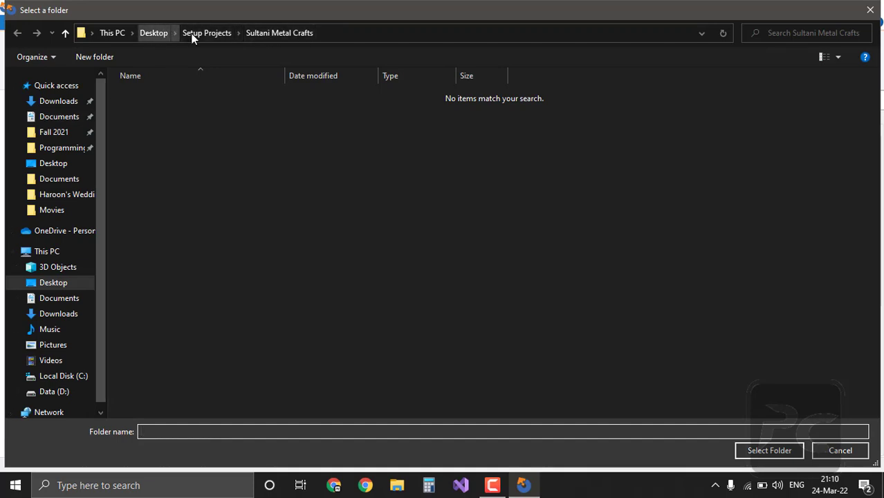
click(225, 36)
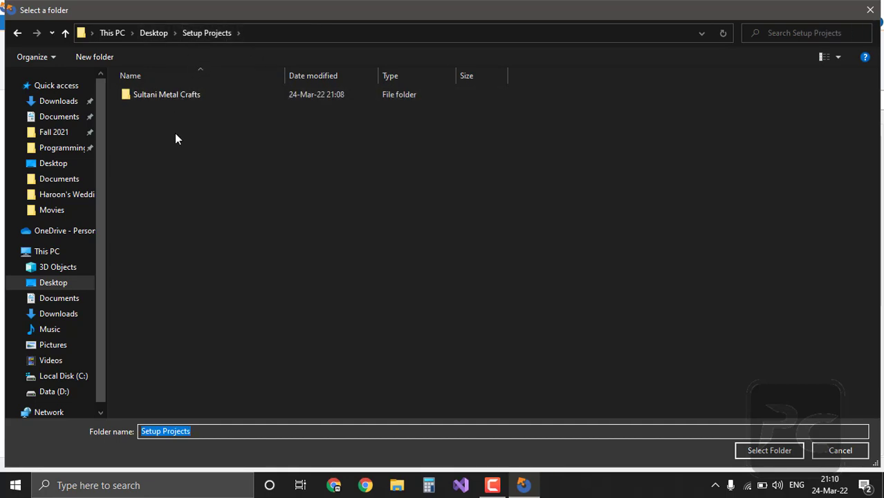
Step: Create a new folder named 'Setup Files' in Setup Projects and open it
click(109, 59)
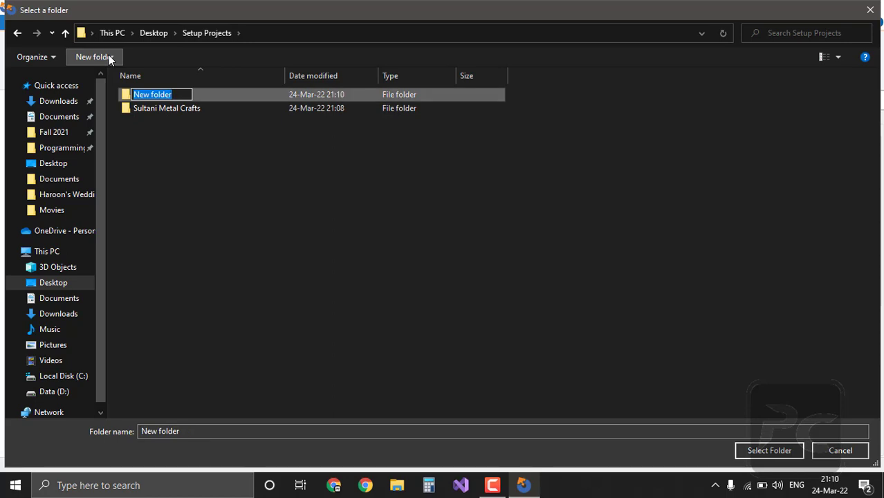
text(Sup)
key(BackSpace)
text(tup)
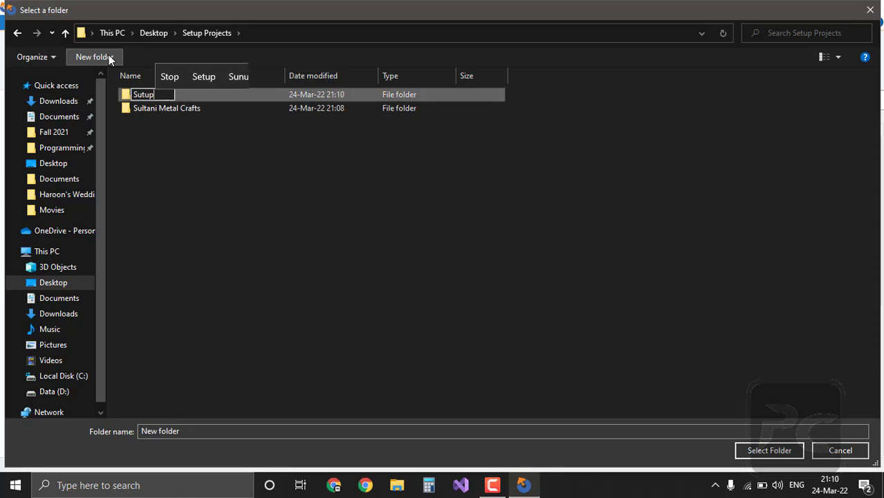
key(BackSpace)
key(BackSpace)
key(BackSpace)
key(BackSpace)
text(etup Files)
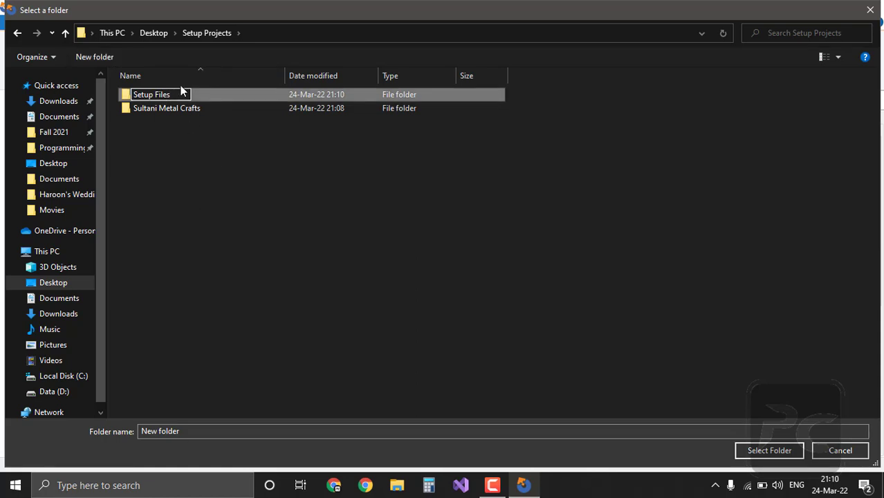
key(Return)
double_click(215, 94)
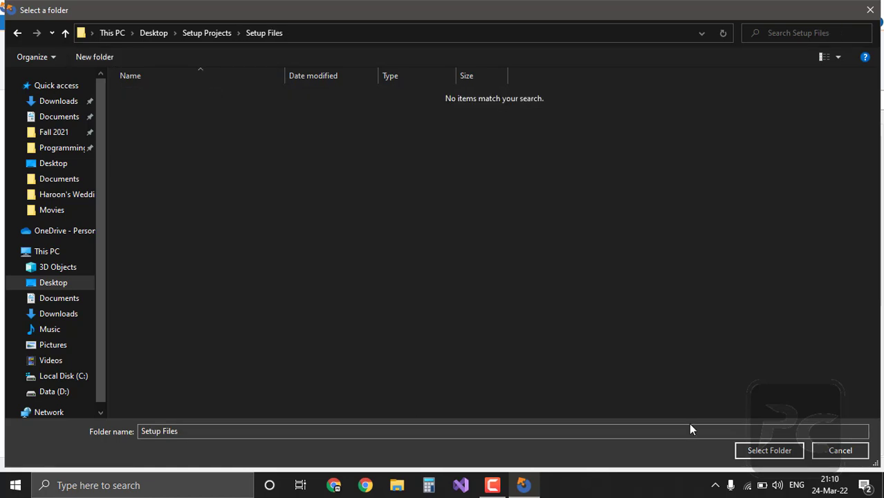
Step: Output to Setup Files, name the MSI 'Sultani Metal Crafts Setup', and start typing the EXE name
click(768, 453)
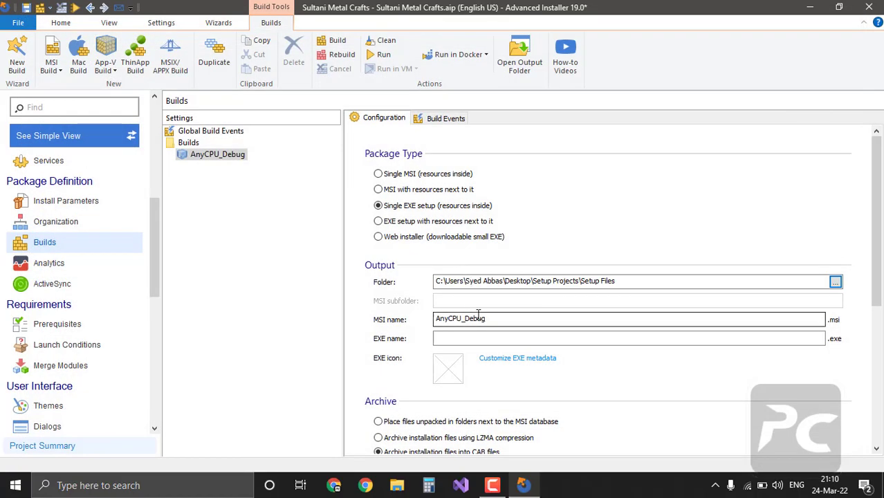
drag(496, 319, 413, 317)
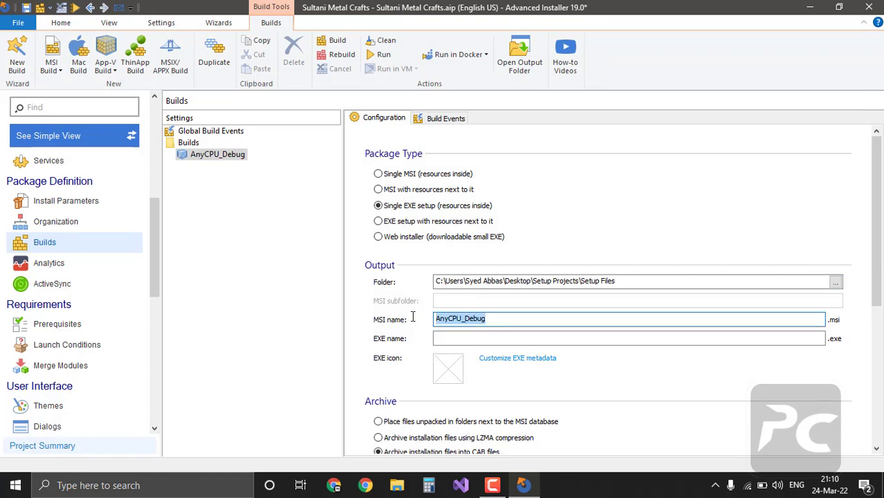
text(Sultani)
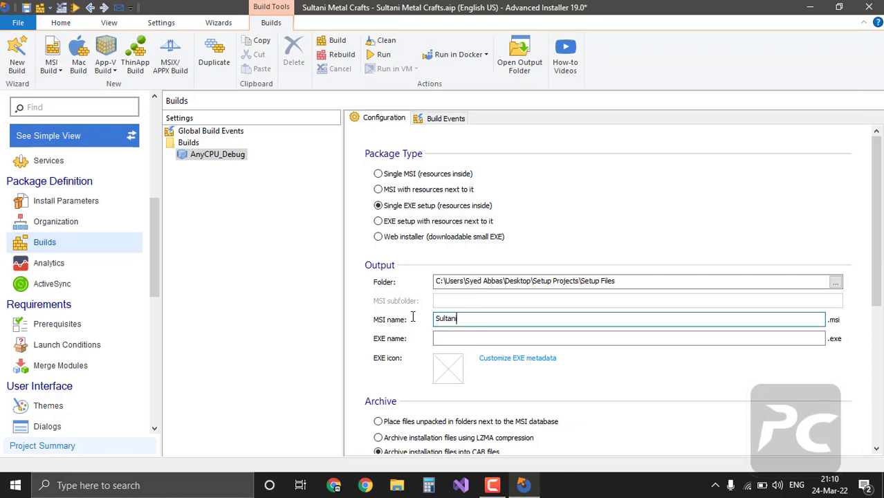
text( Metal Crafts Setup)
click(443, 339)
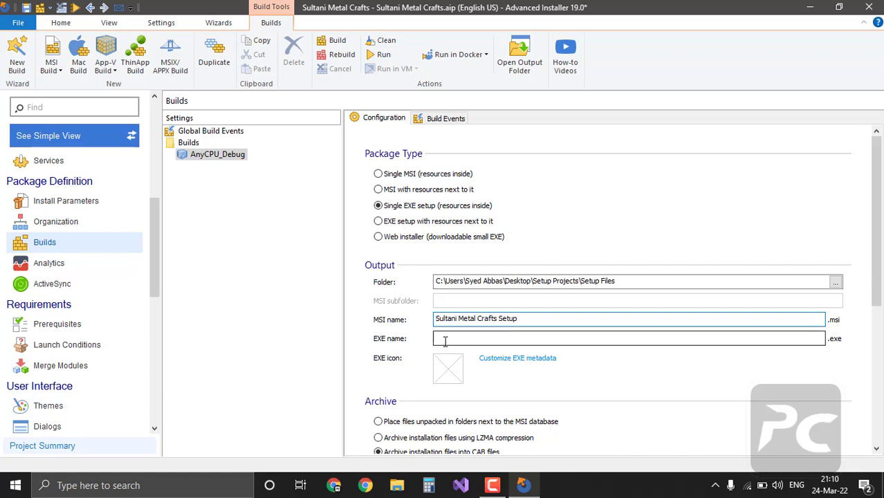
text(Sultani M)
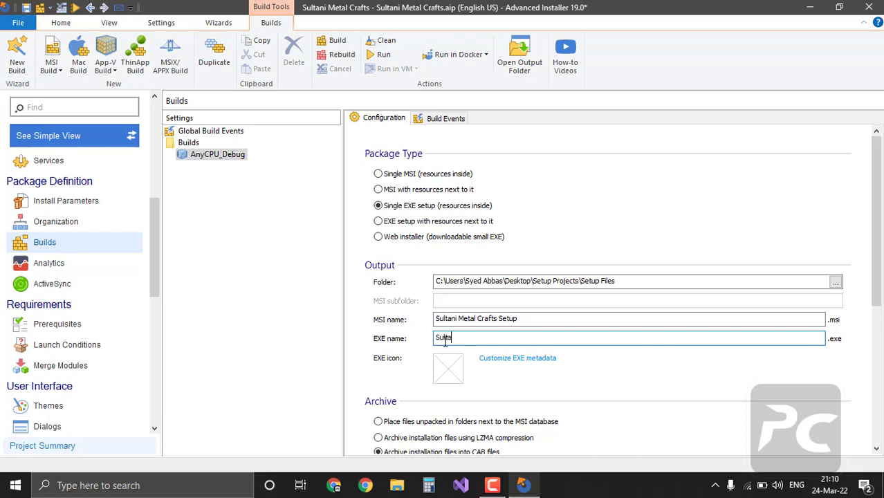
text(etal Crag)
text(ts Setup)
Step: Set SMC.ico as the setup EXE's icon on the Builds page
click(449, 368)
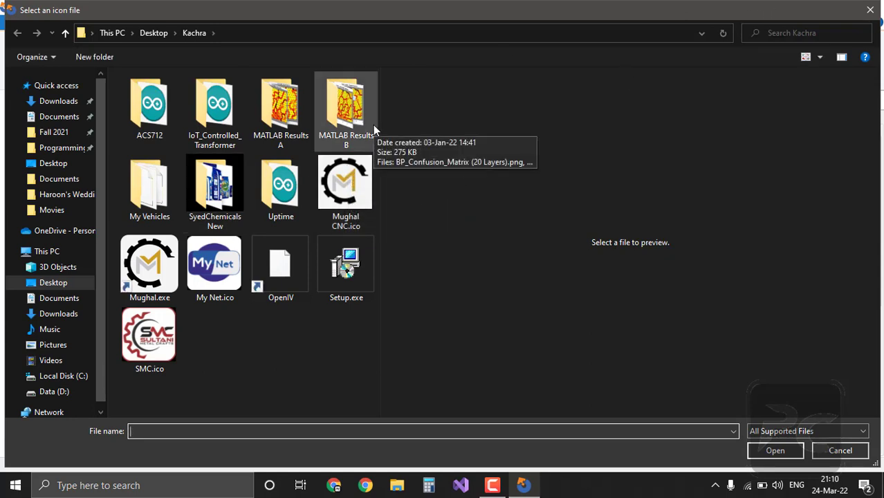
click(149, 346)
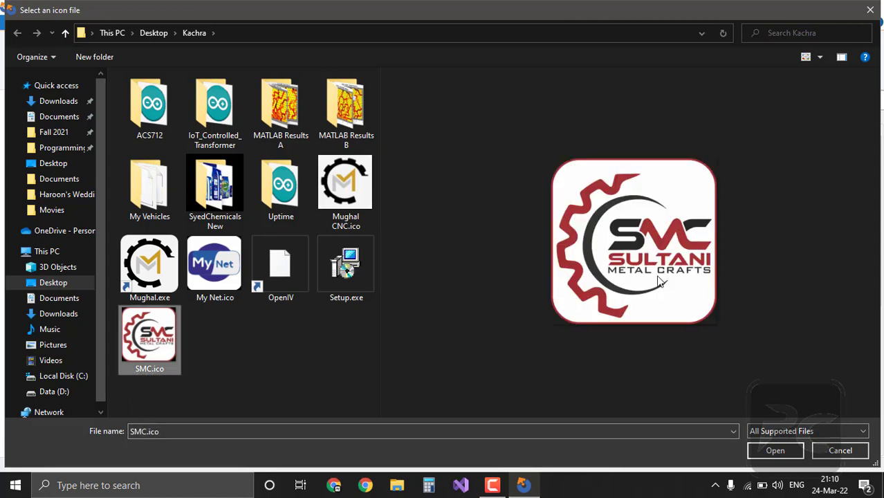
click(769, 451)
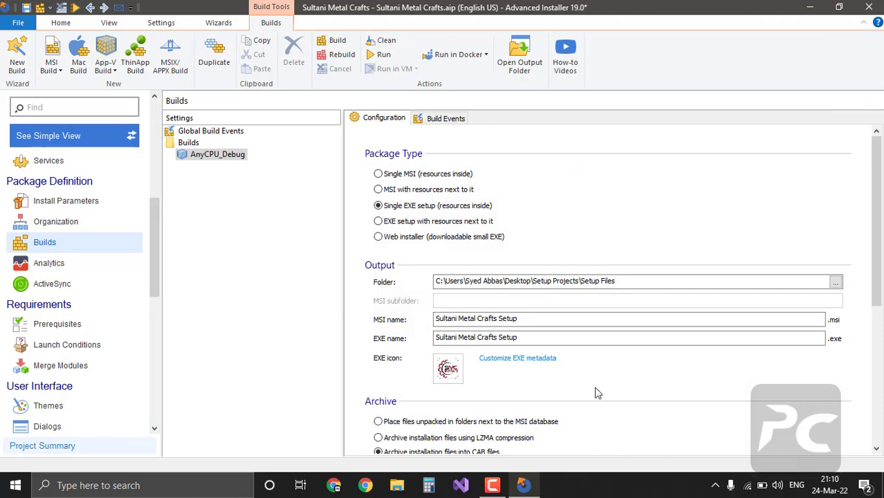
scroll(596, 392, down, 3)
scroll(596, 391, down, 4)
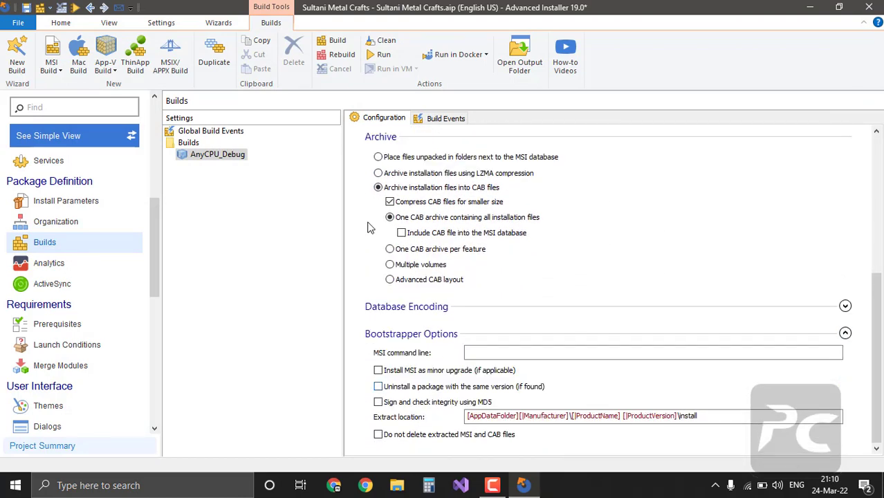
Step: Run Build from the Home ribbon to generate Sultani Metal Crafts Setup.exe
click(60, 22)
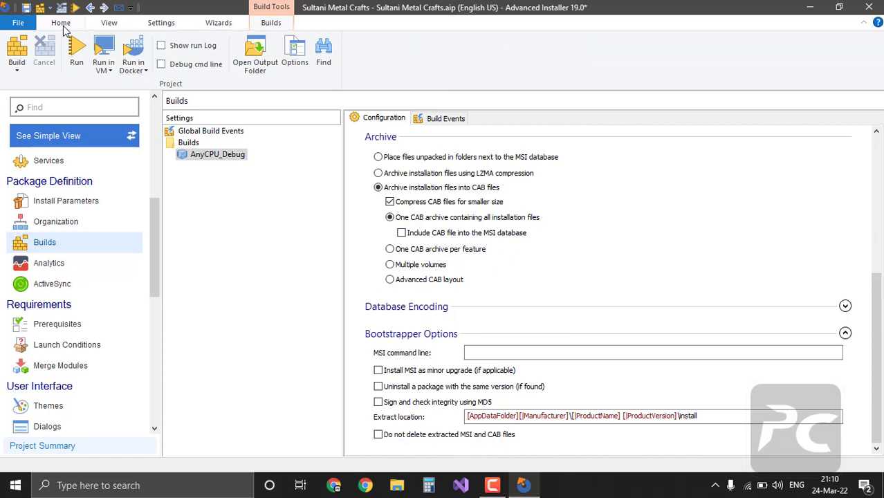
click(20, 42)
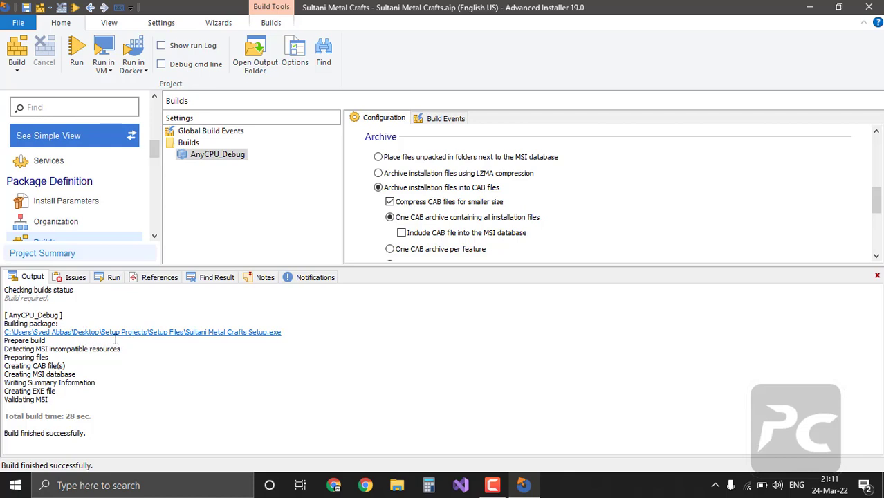
Step: Open the Setup Files output folder and run Sultani Metal Crafts Setup.exe
click(225, 336)
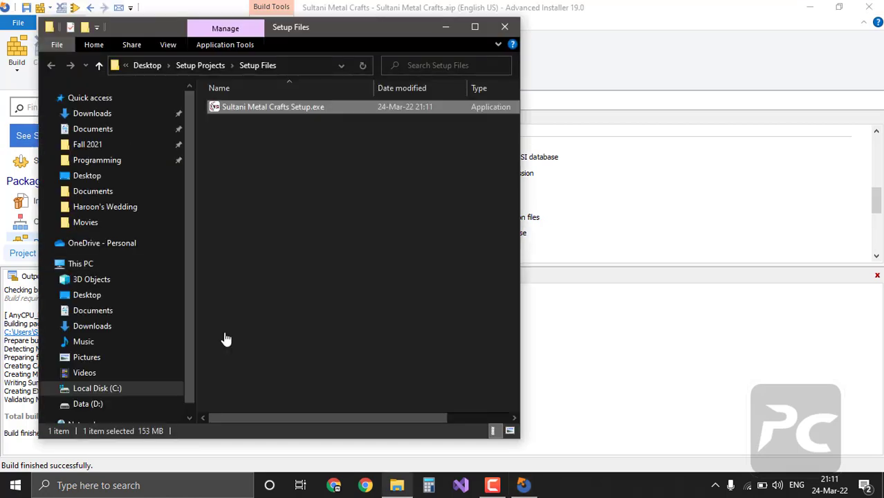
double_click(351, 33)
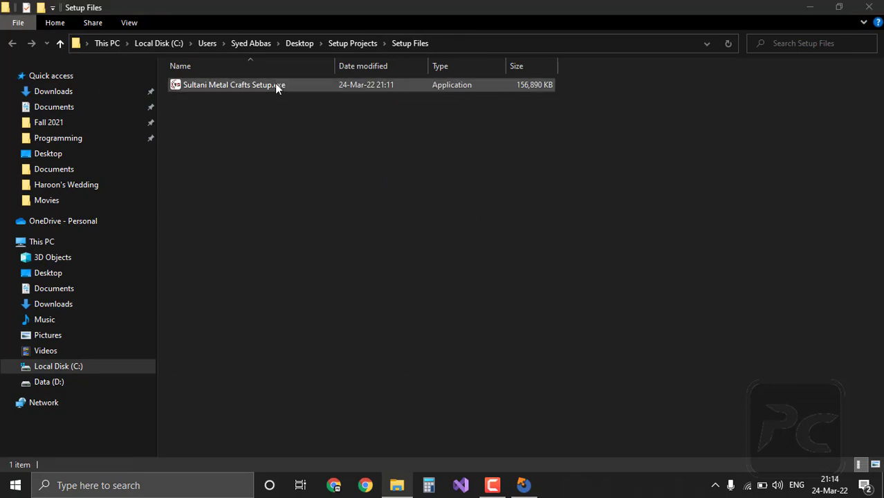
double_click(275, 84)
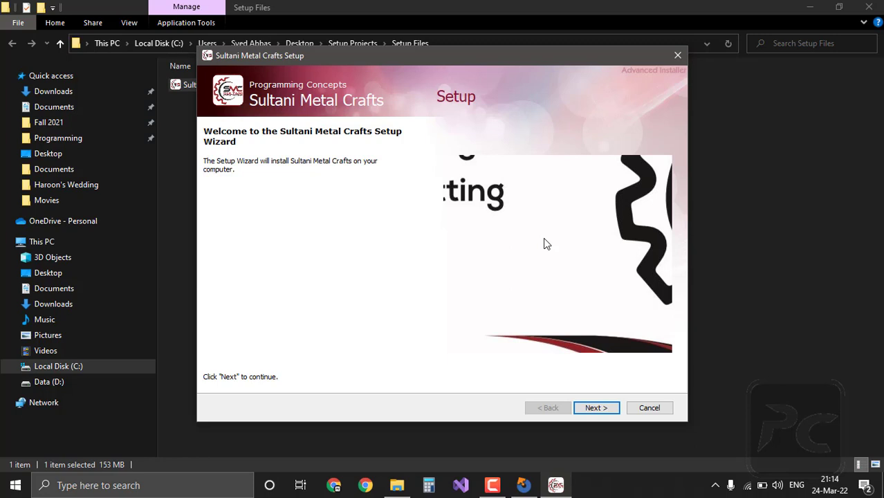
Step: Choose a Complete install to D:\Programming Concepts\Sultani Metal Crafts\ instead of C:\Program Files (x86)
click(610, 409)
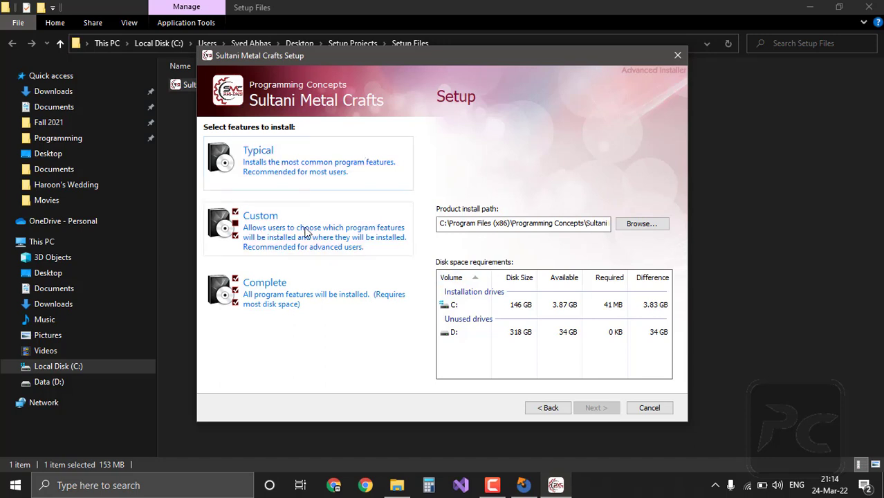
click(282, 294)
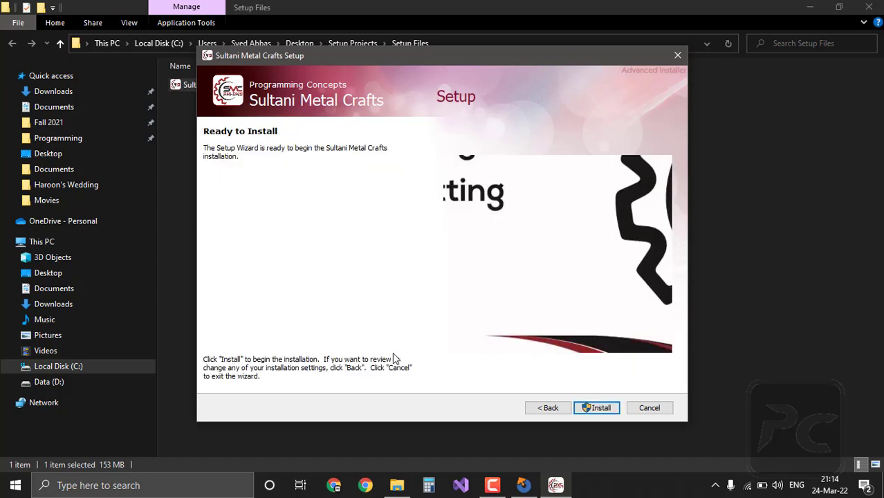
click(547, 408)
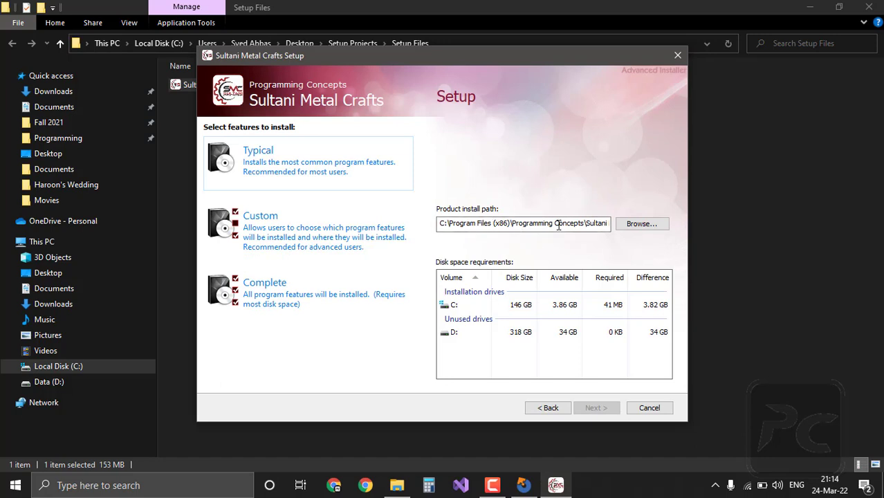
click(507, 224)
drag(508, 224, 437, 224)
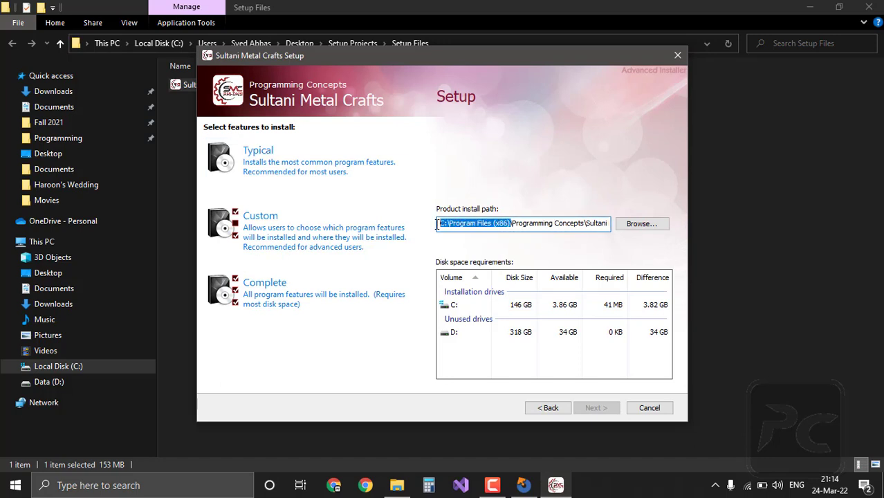
text(D:)
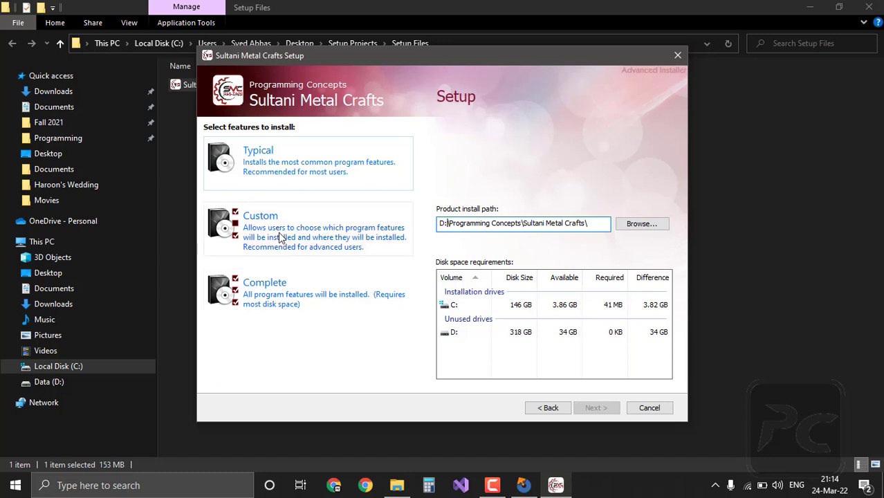
click(282, 286)
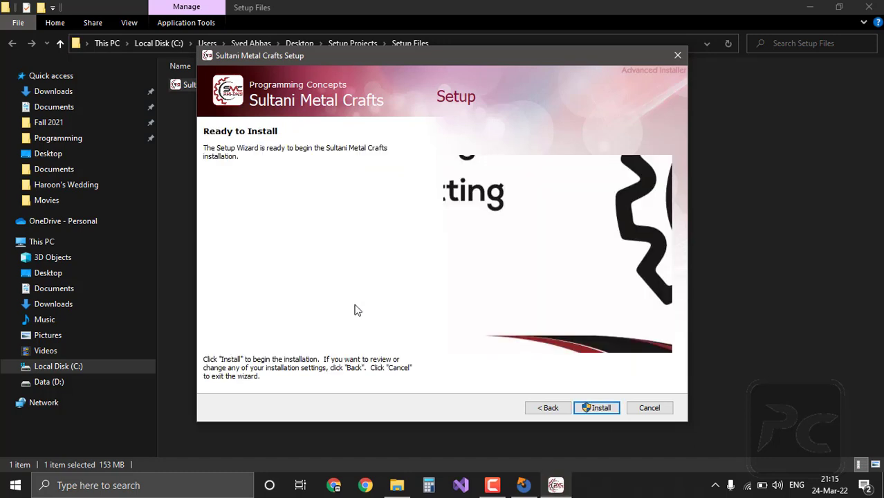
Step: Begin installing, cancelling the SAP Crystal Reports runtime and Visual C++ 2015 redistributable setups
click(599, 409)
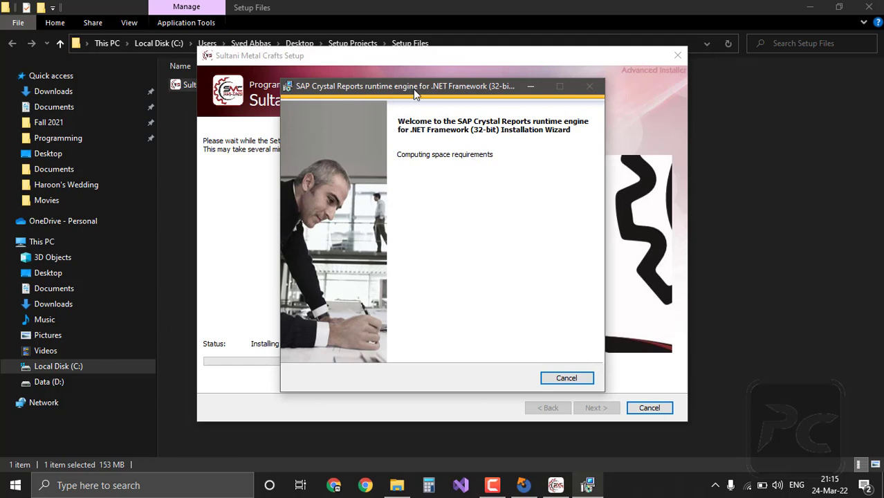
drag(416, 93, 393, 112)
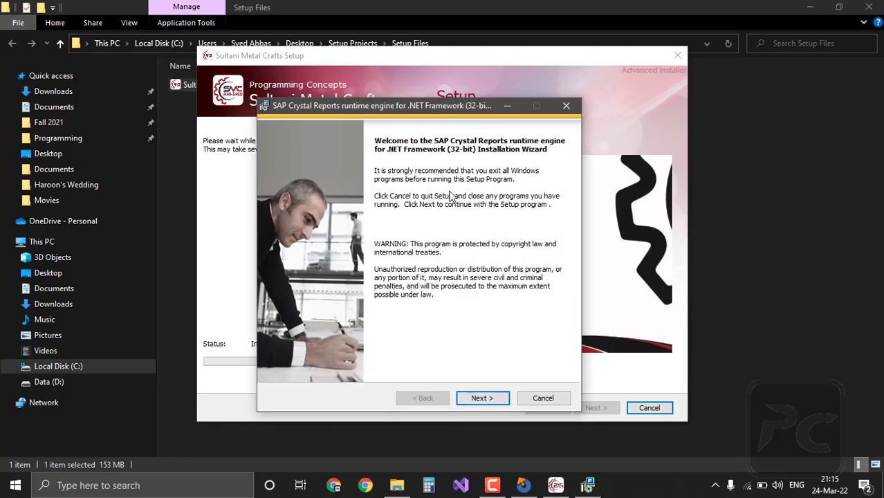
click(547, 400)
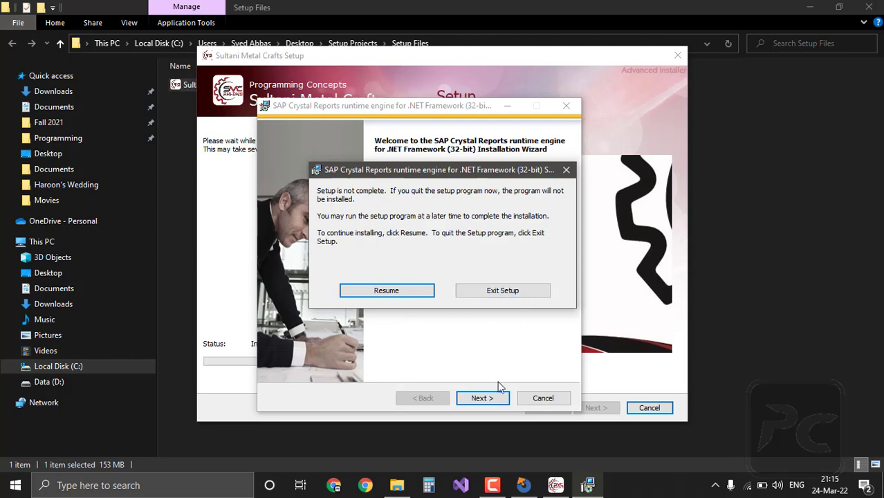
click(527, 292)
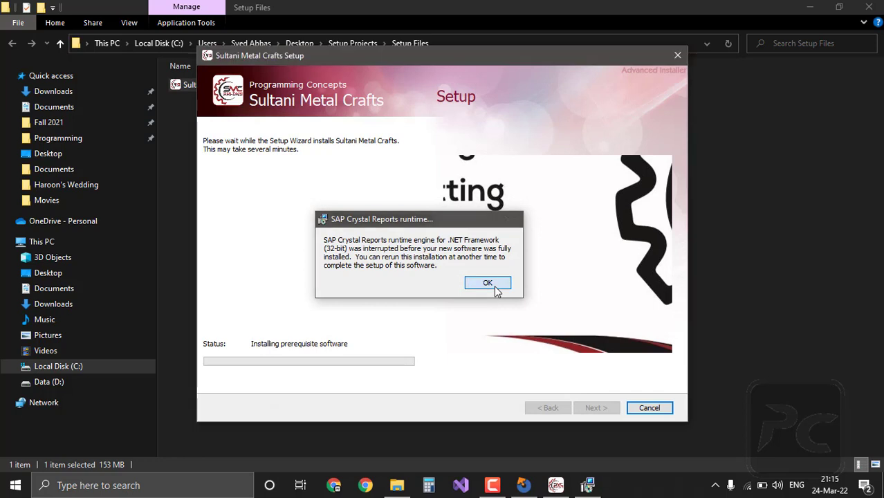
click(494, 285)
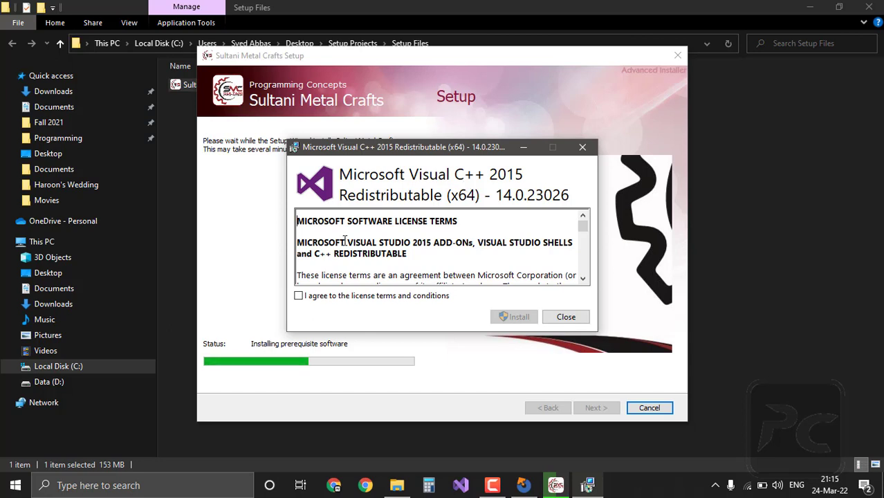
click(572, 323)
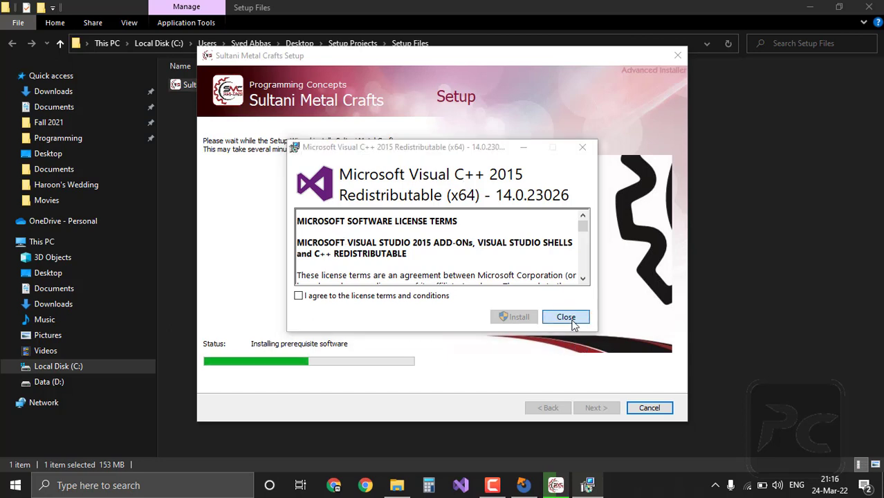
click(469, 286)
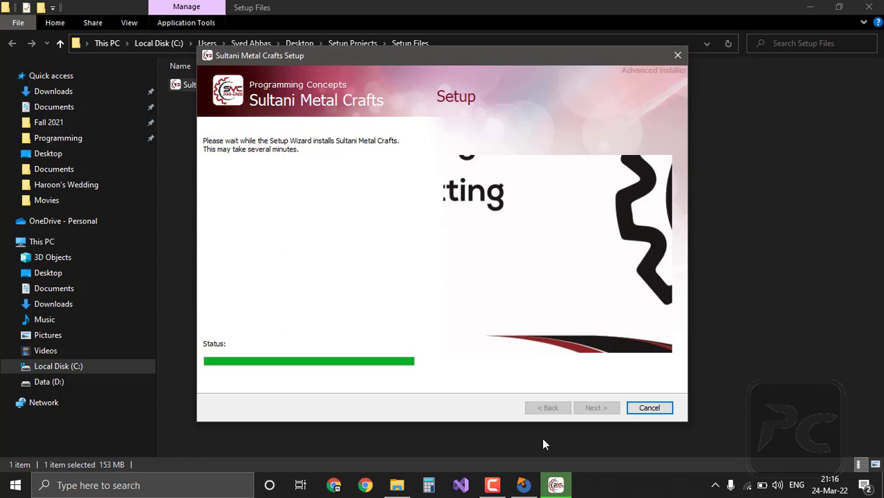
Step: Bring the installer forward, accept the Crystal Reports prerequisite warning, and finish the wizard
click(559, 487)
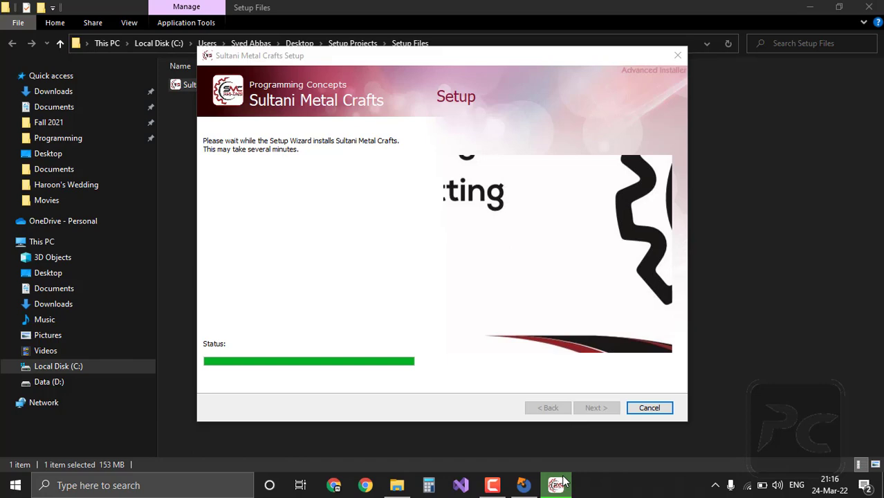
click(816, 6)
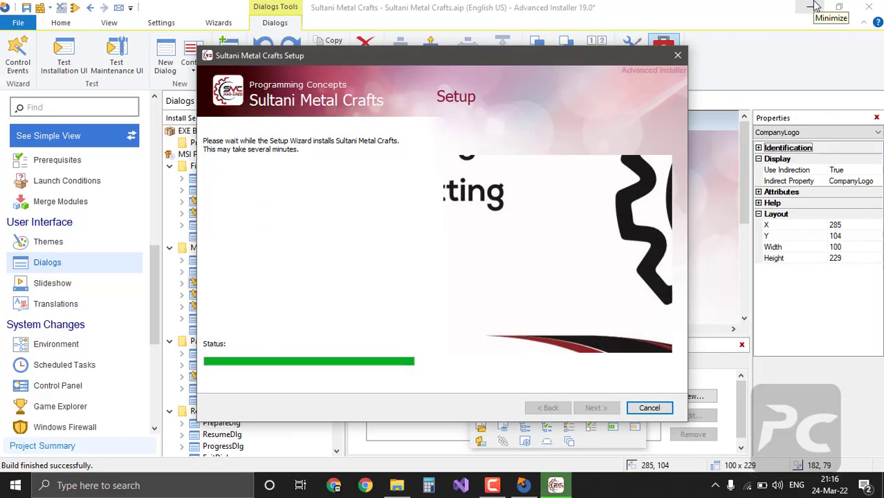
click(817, 6)
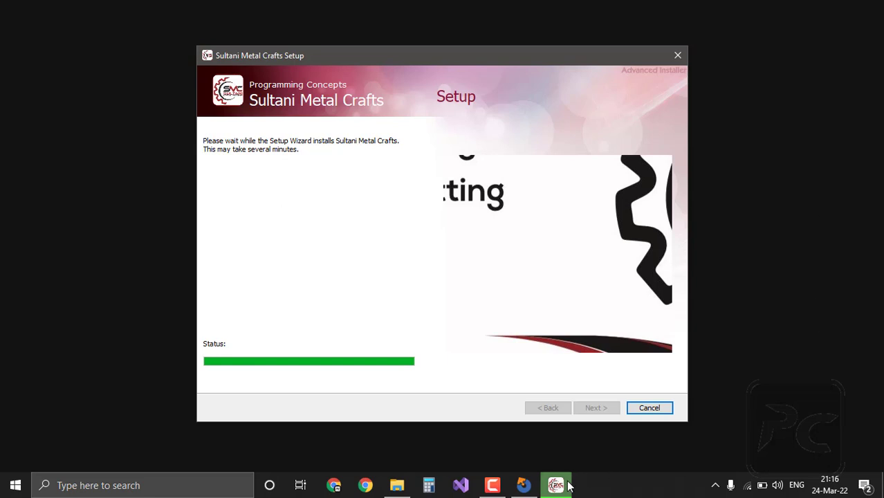
mouse_move(557, 484)
click(570, 444)
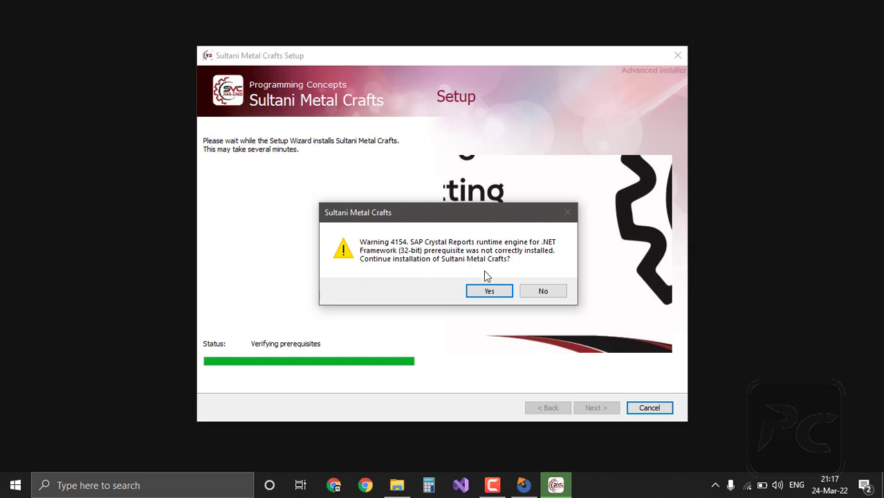
click(489, 291)
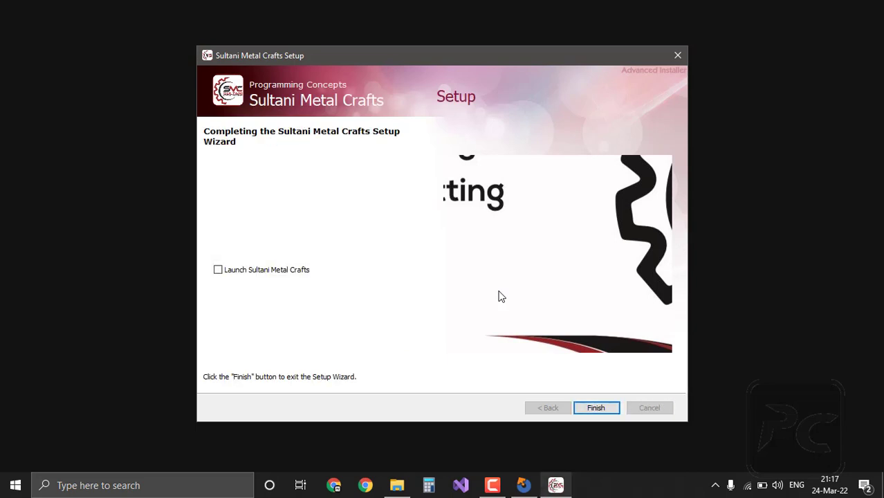
click(583, 411)
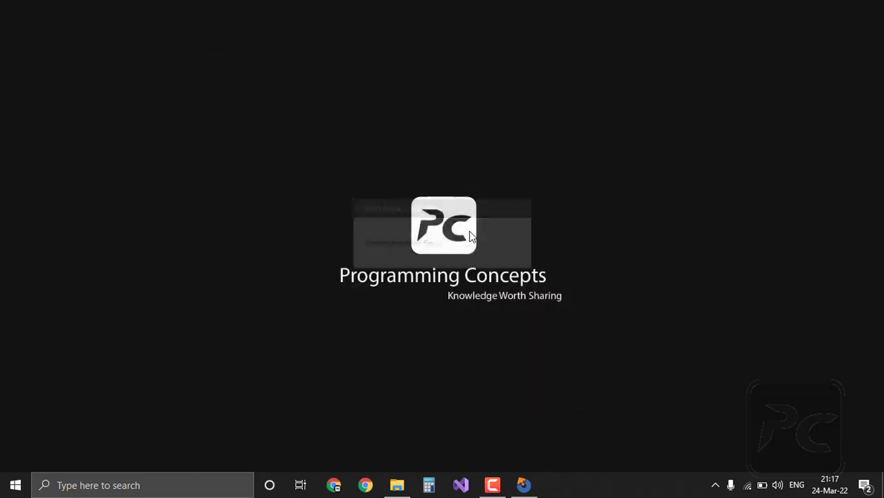
Step: Turn on Show desktop icons and launch SMC.exe from the desktop
right_click(470, 233)
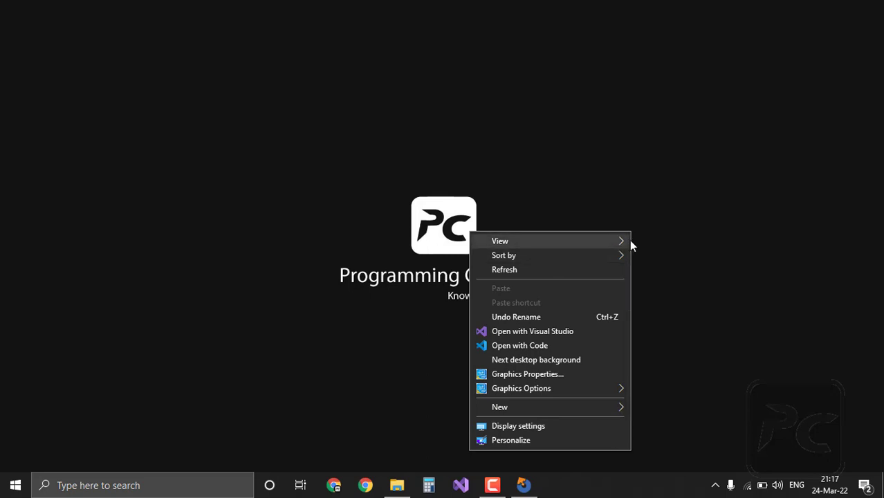
mouse_move(626, 241)
click(677, 318)
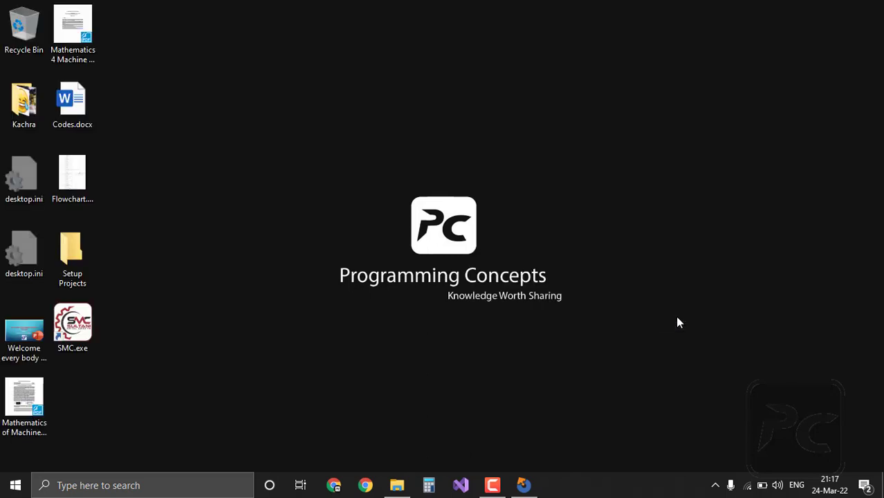
click(81, 318)
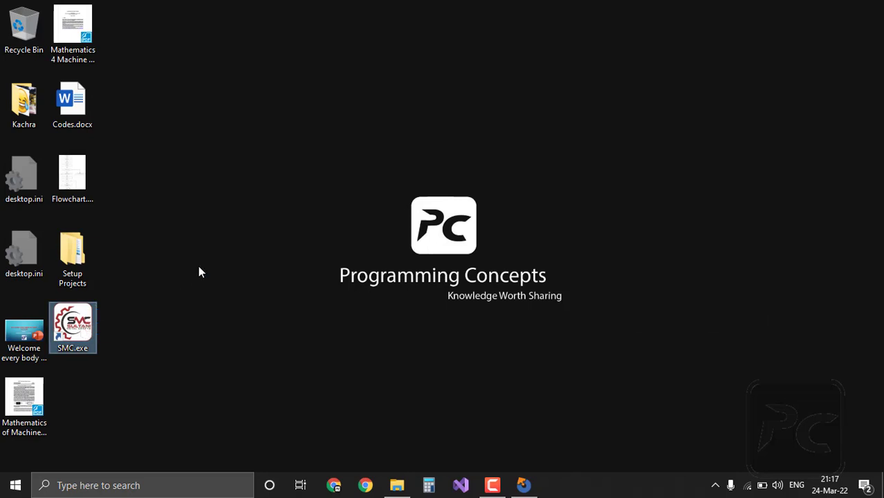
key(Return)
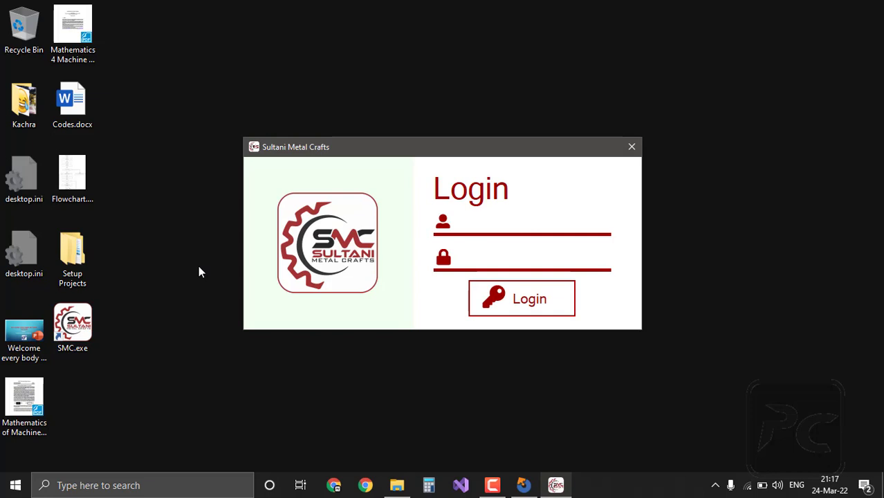
Step: Log in with the username and password, then close the dashboard and the login window
text(admin)
key(Tab)
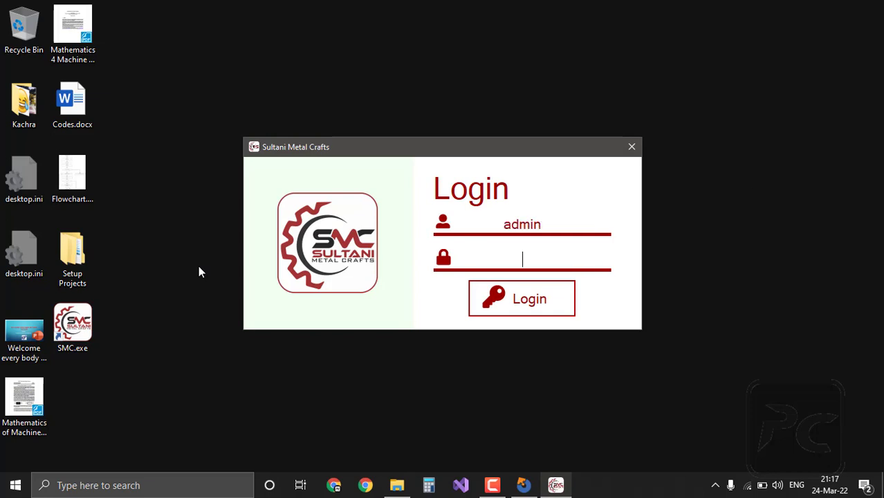
text(admin)
click(517, 314)
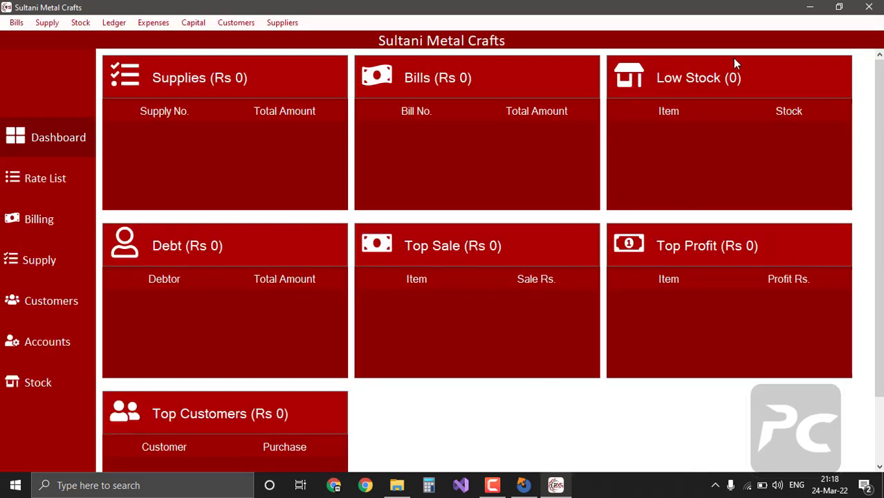
click(873, 5)
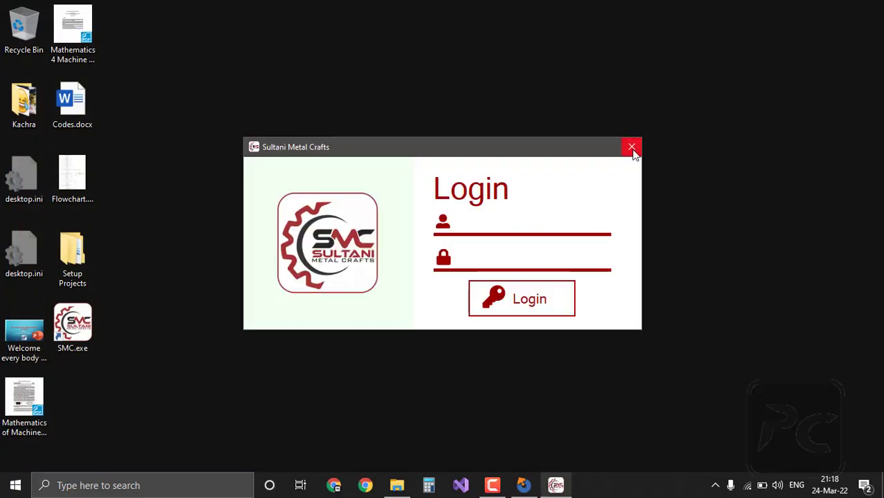
click(633, 150)
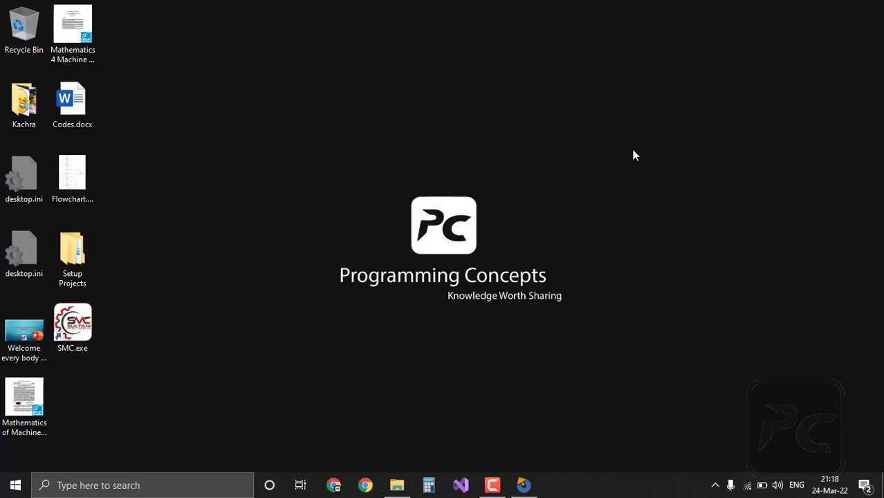